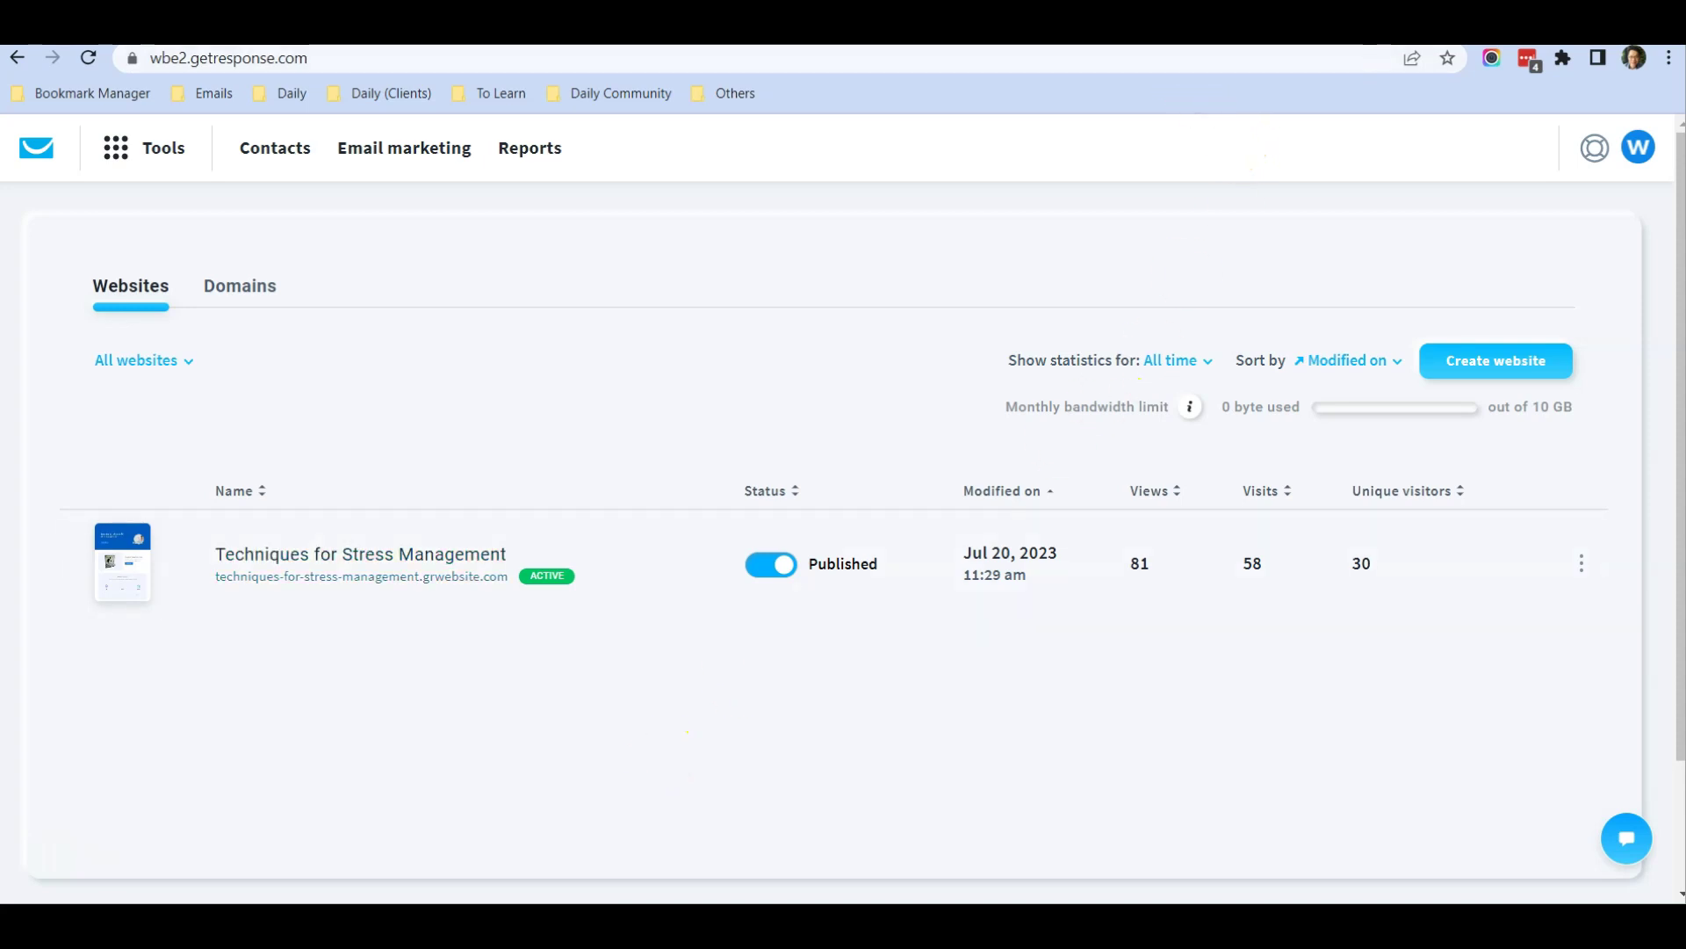
Switch to the publisherrocket.com tab to use its landing page as a reference.
click(1195, 24)
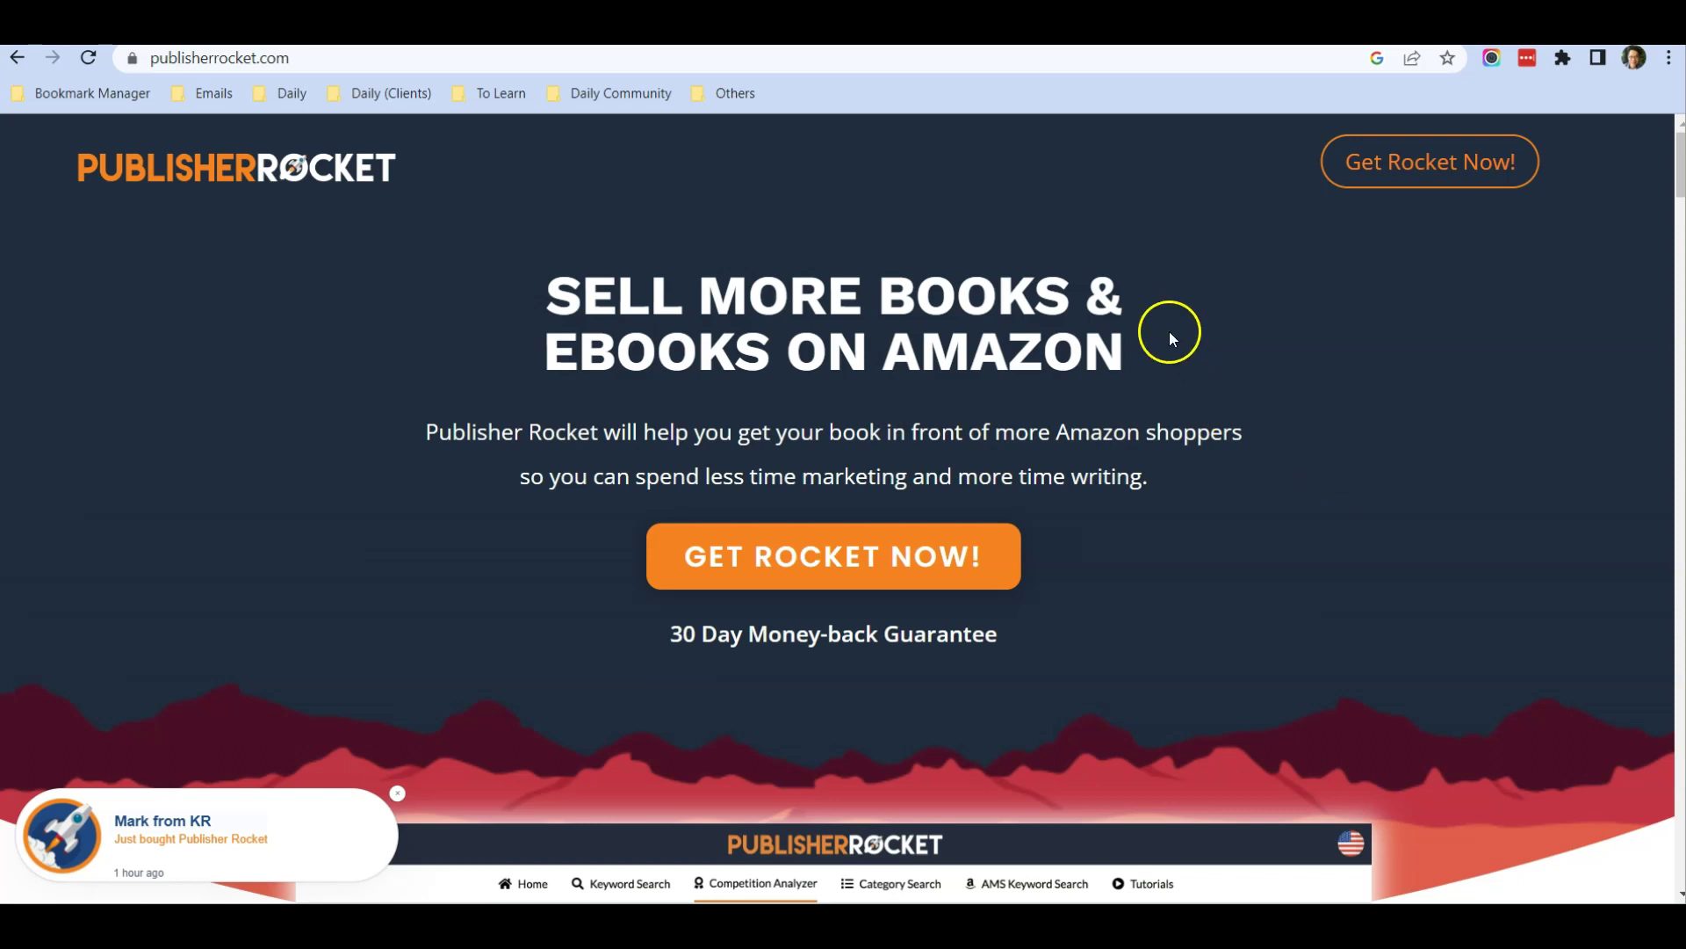
click(887, 26)
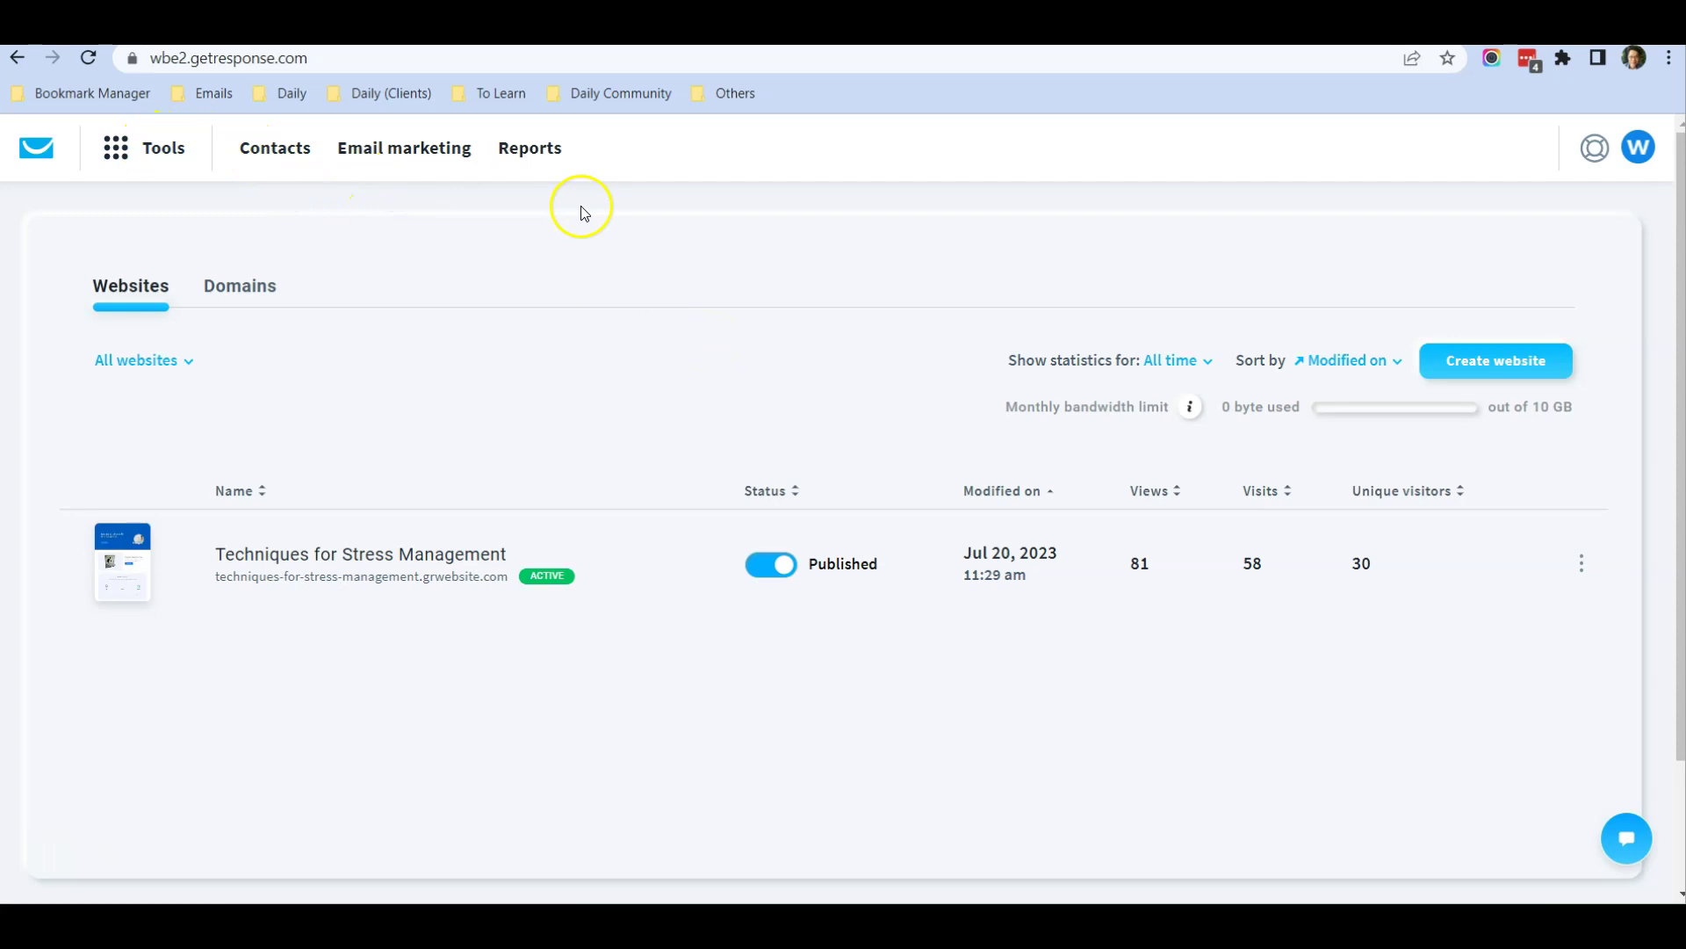
click(139, 158)
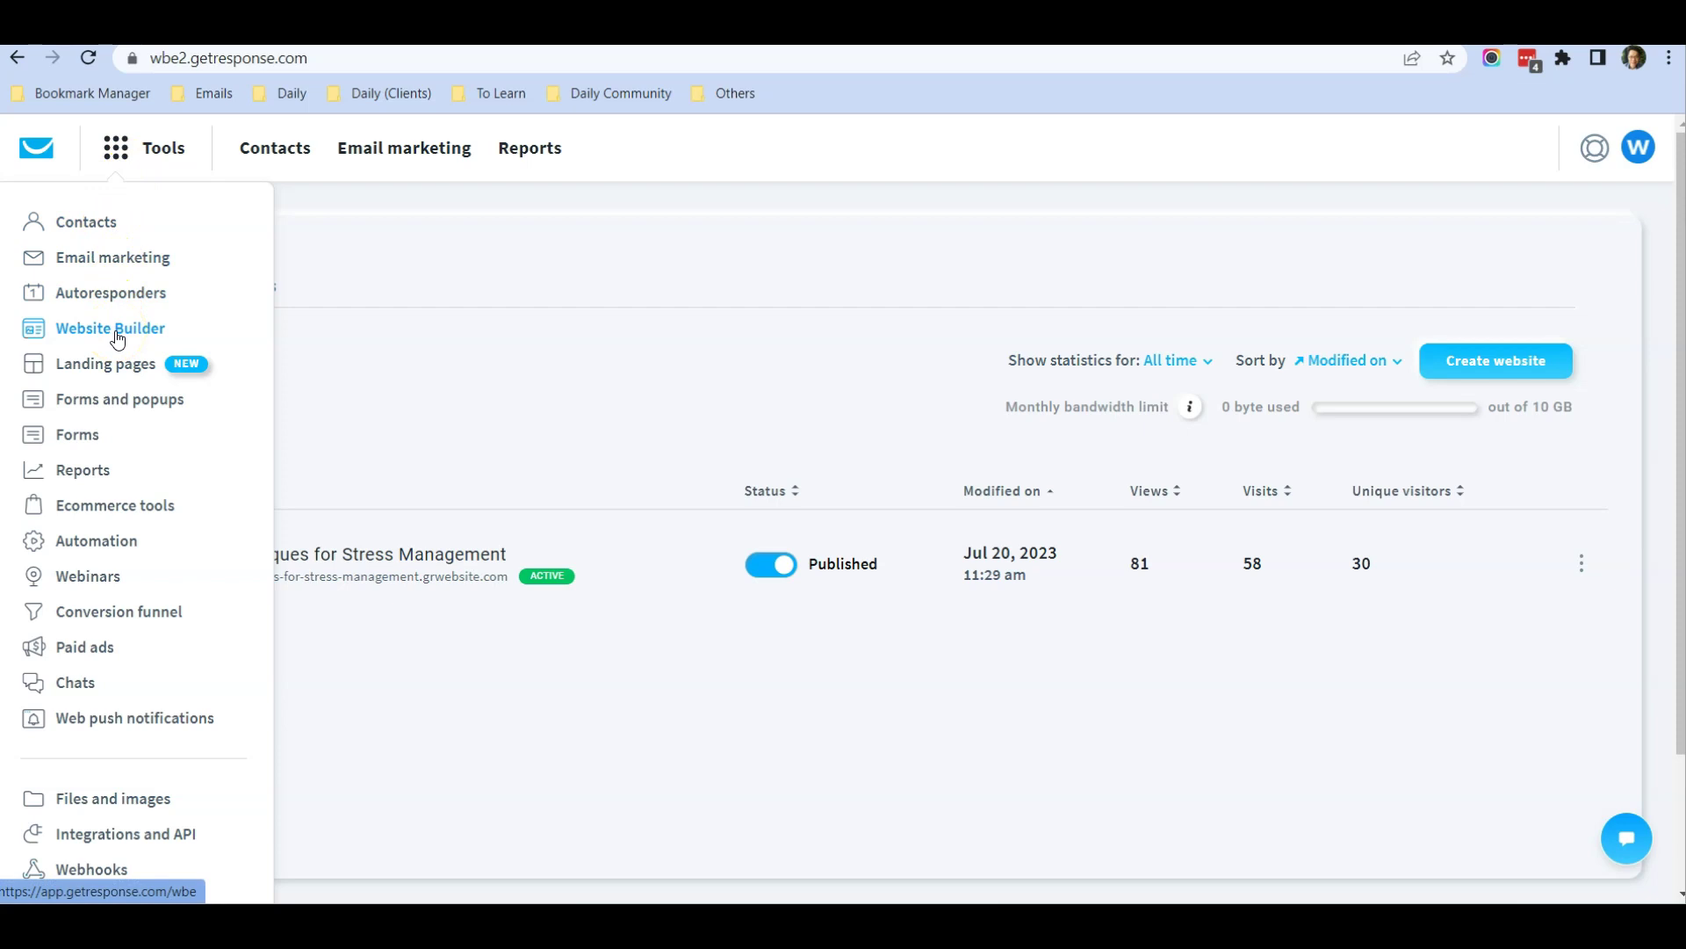
click(527, 282)
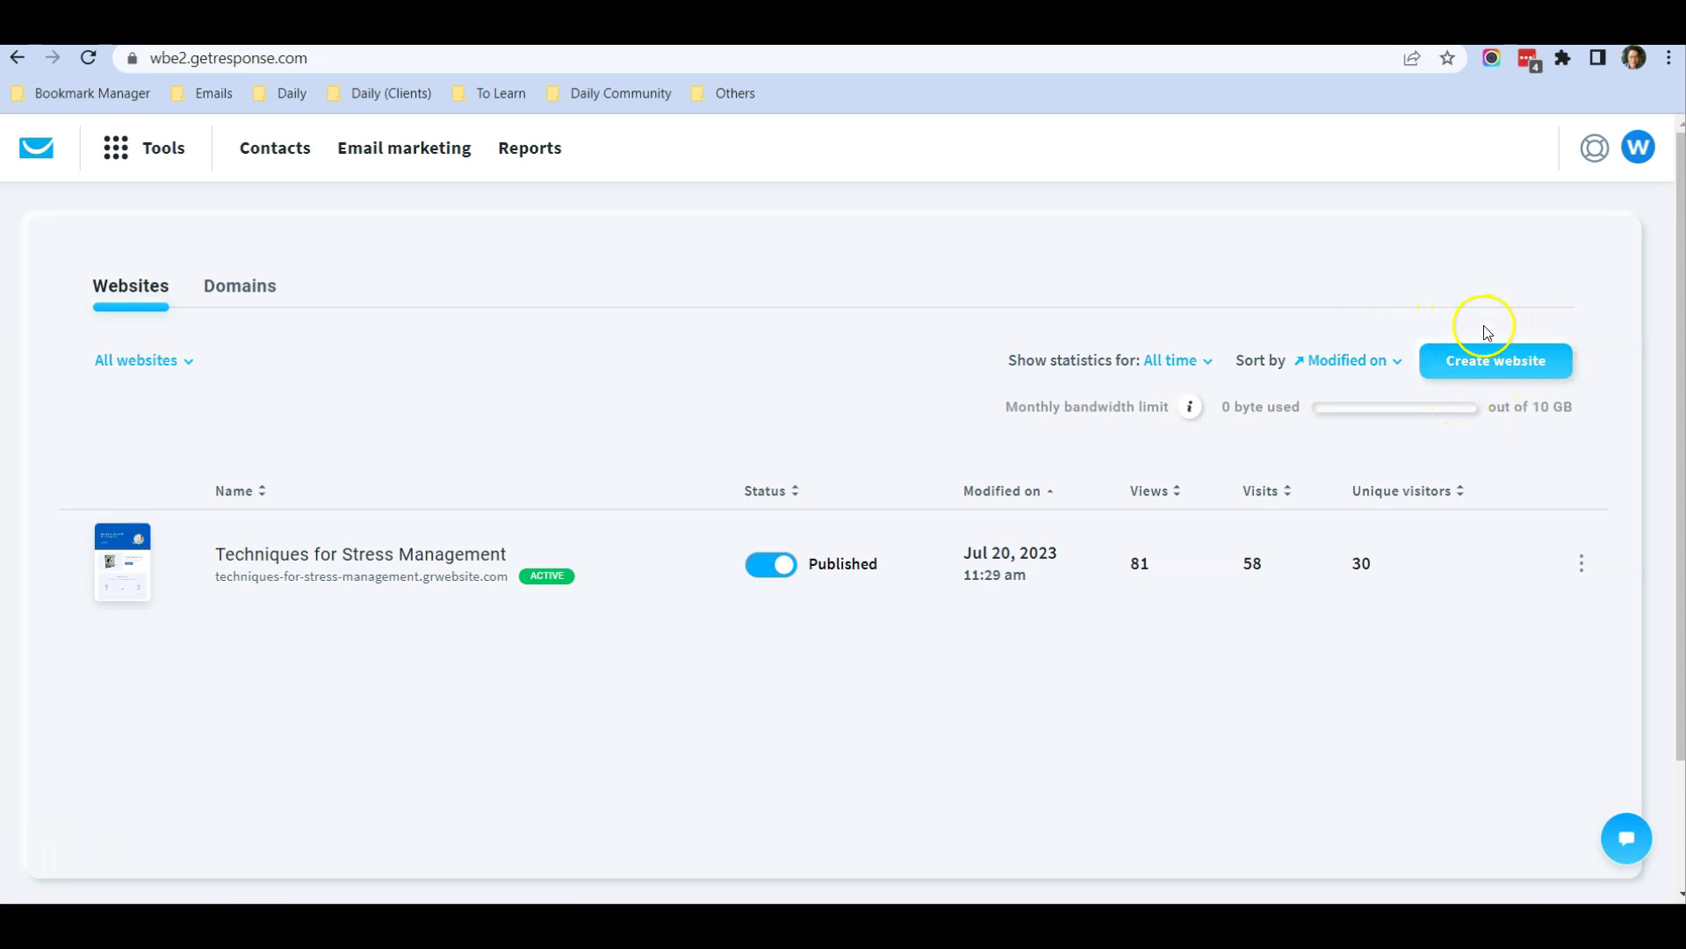
Start a new website from the Websites page with Create website.
click(1534, 369)
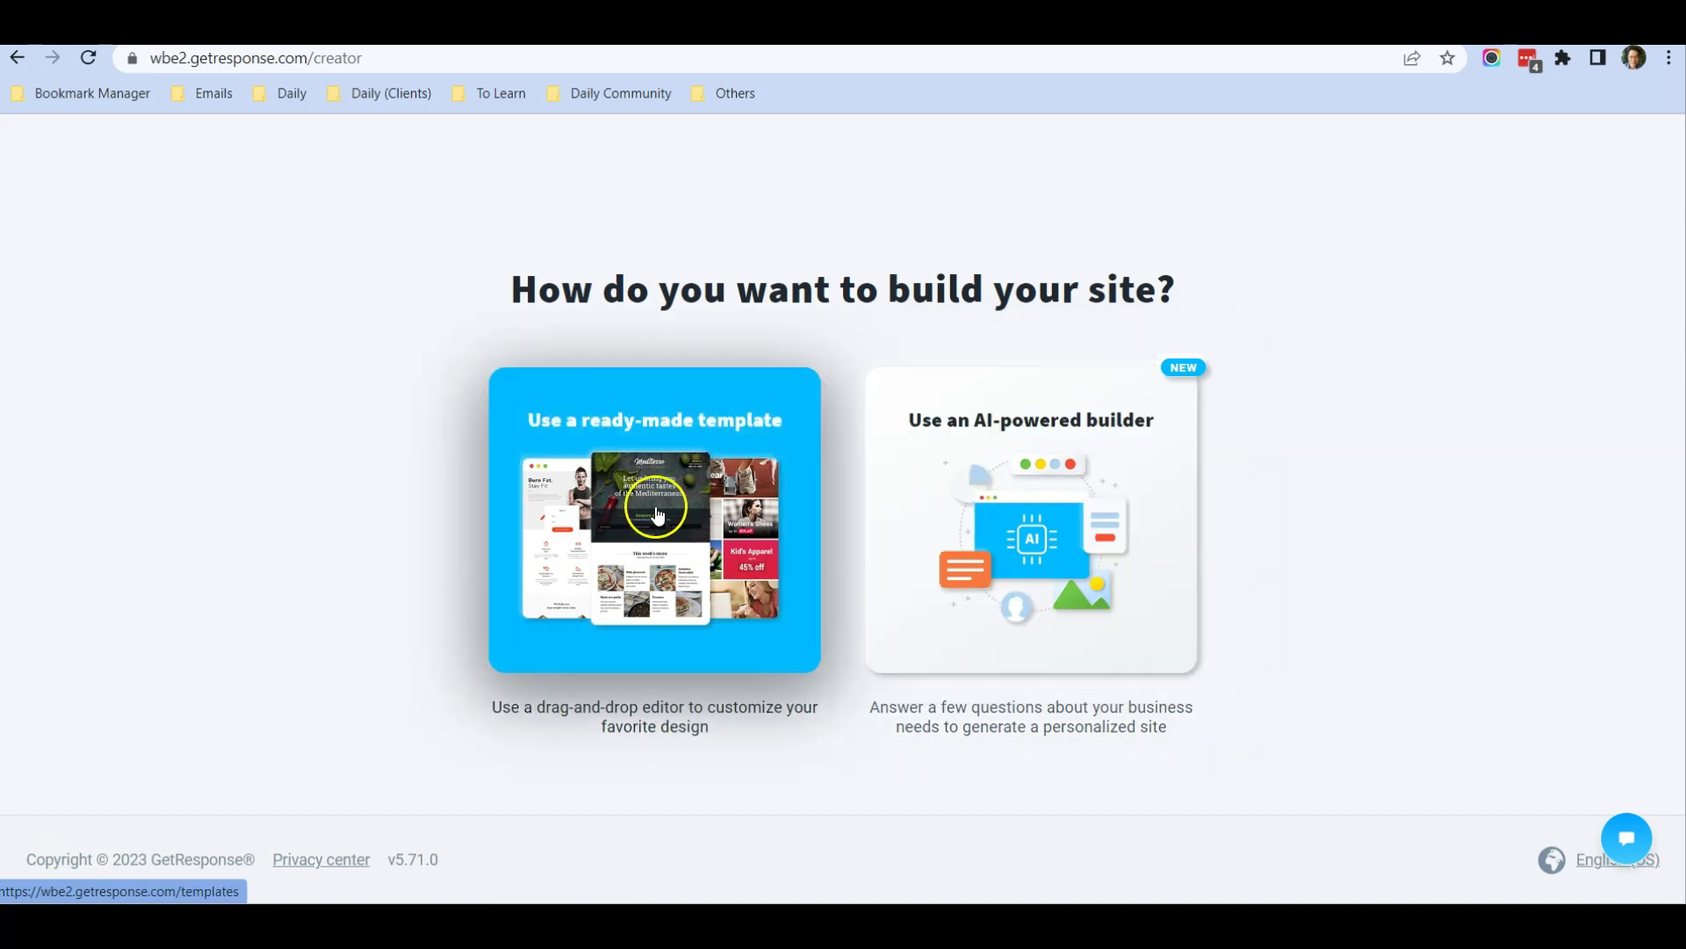
Choose to build from a ready-made template and browse the template gallery.
click(657, 509)
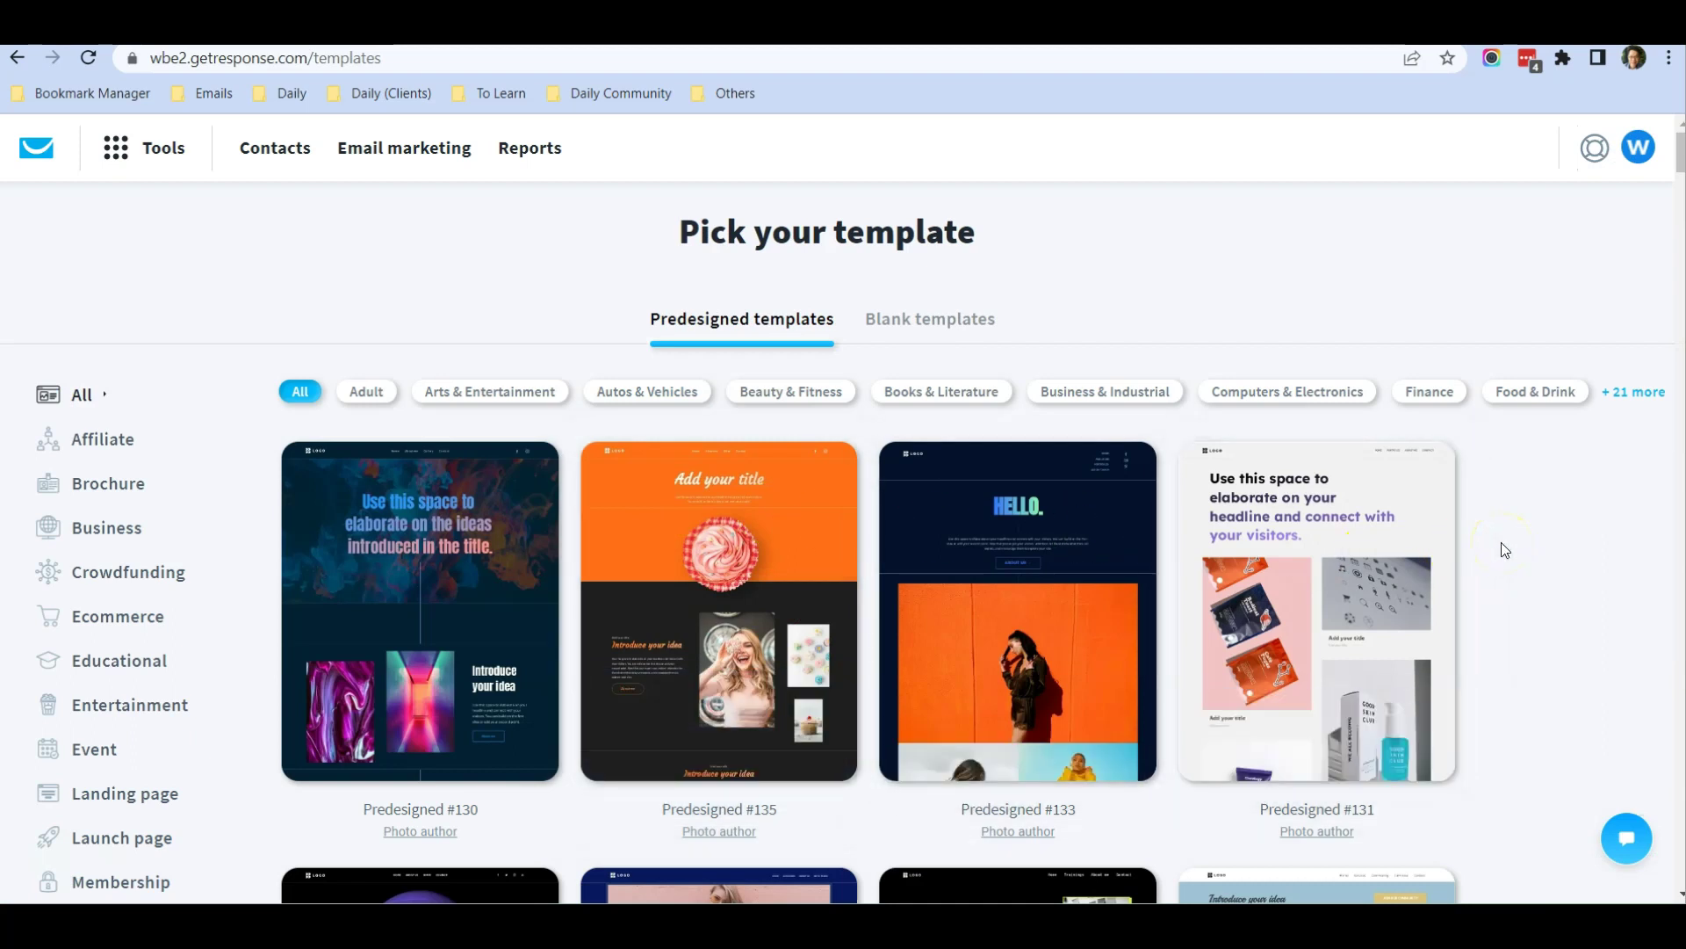
mouse_move(374, 572)
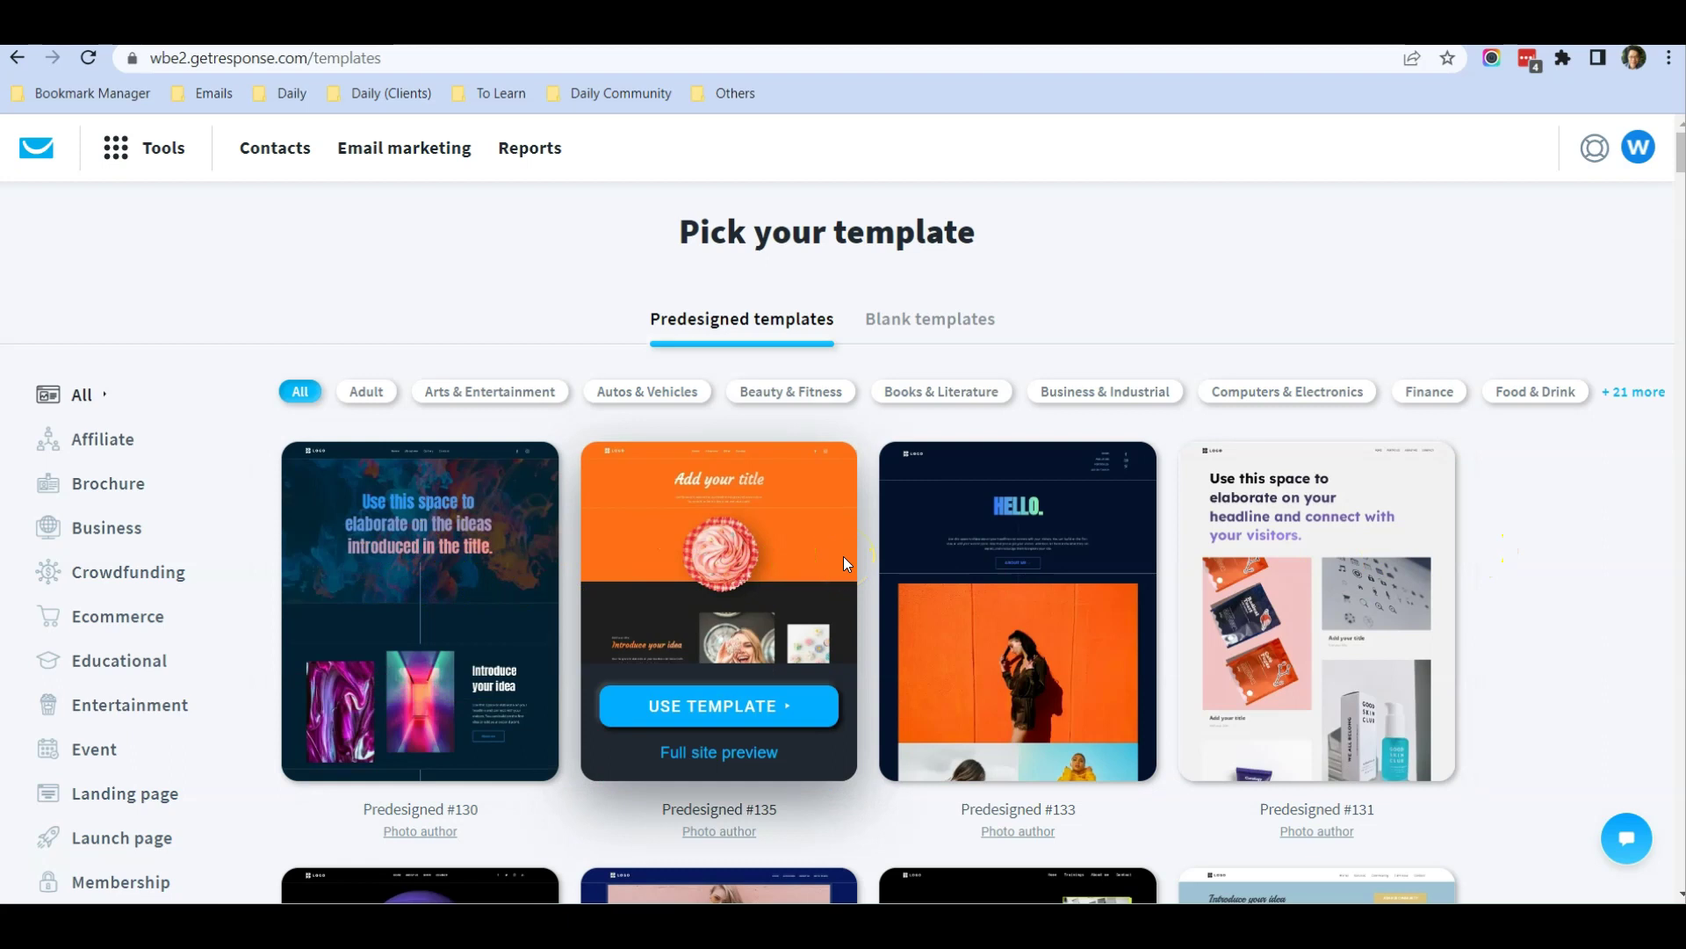
scroll(809, 557, down, 9)
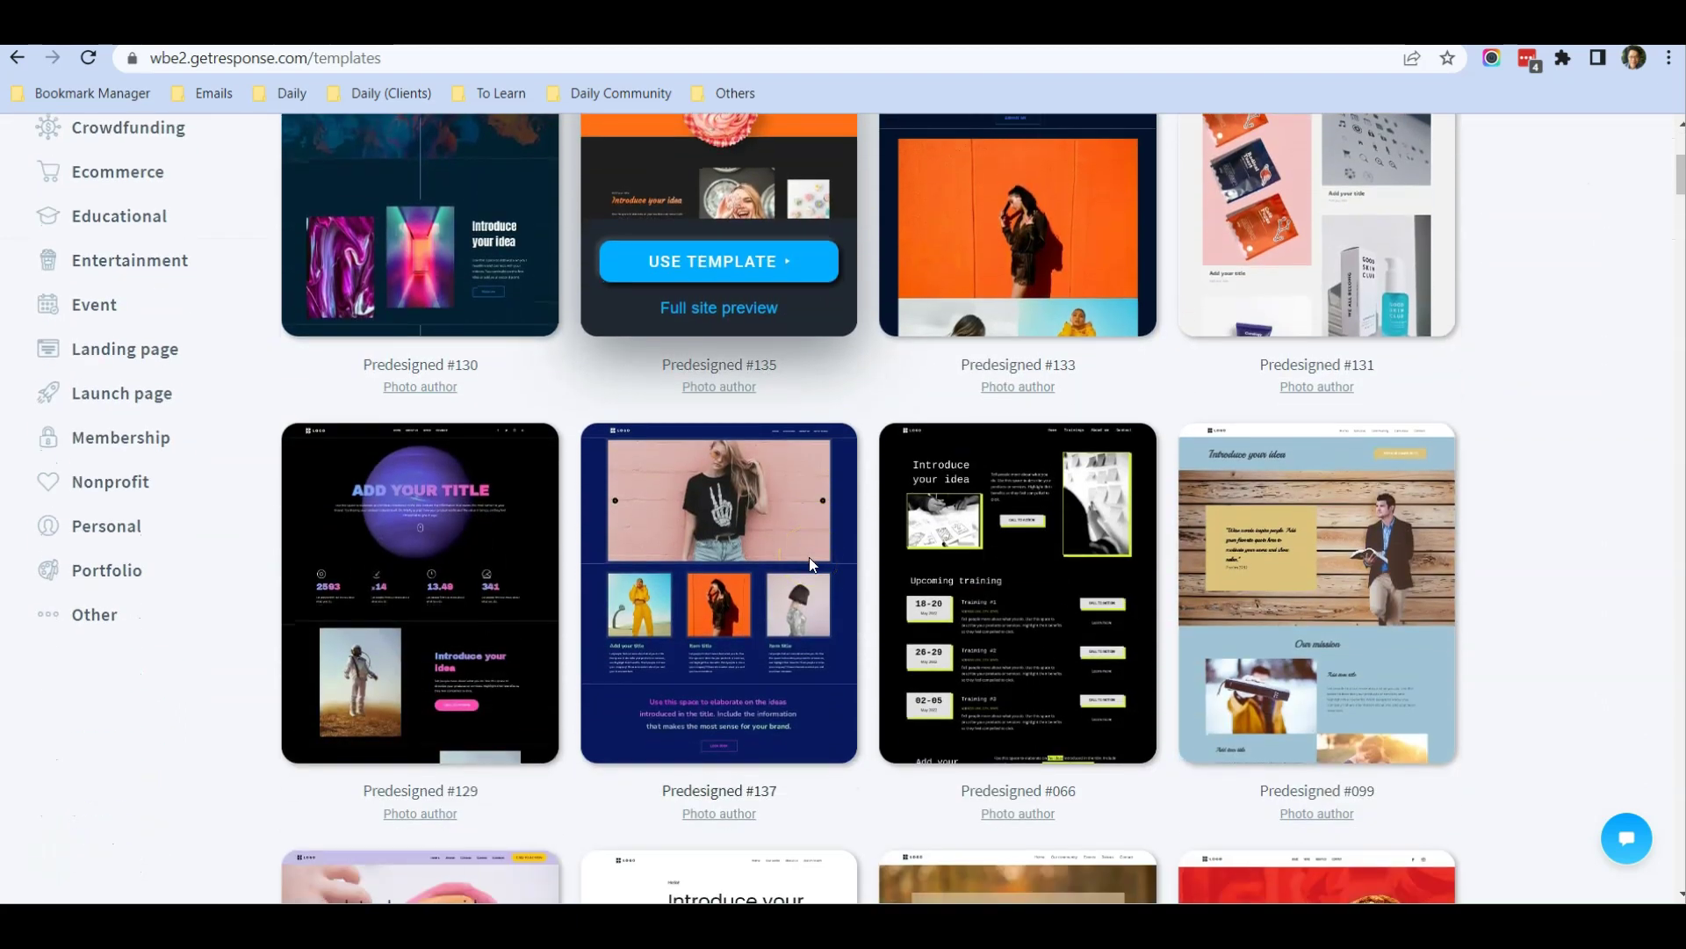
scroll(809, 558, up, 9)
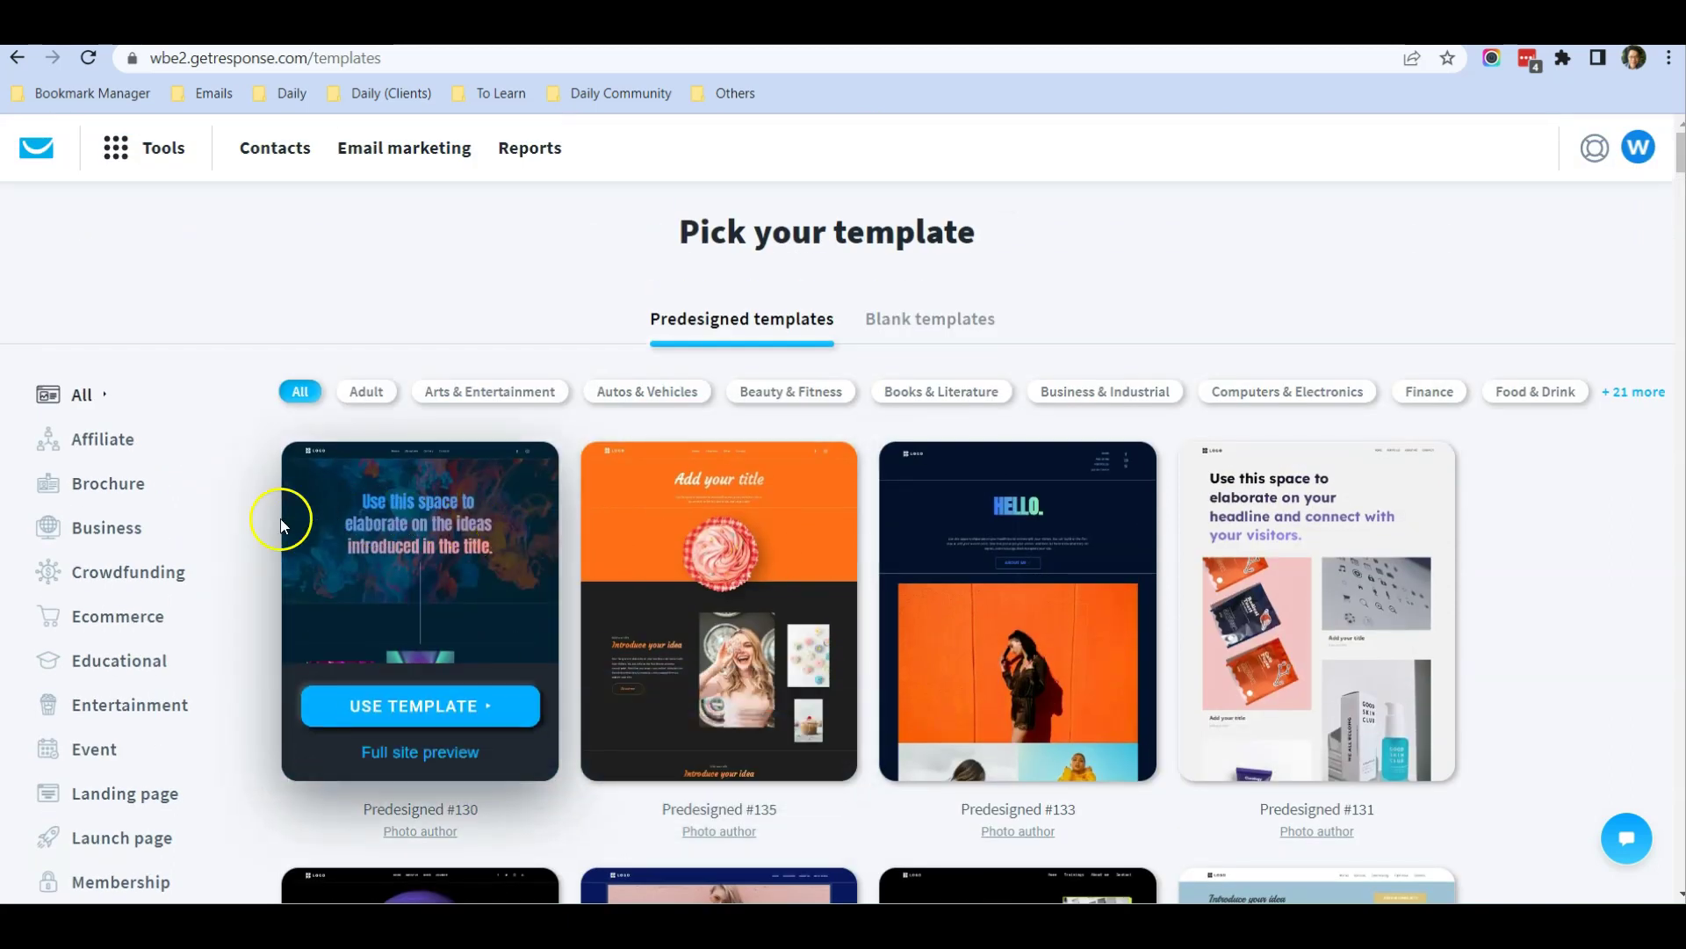
Filter the gallery to Business templates and scroll down to the Predesigned #090 card.
click(110, 534)
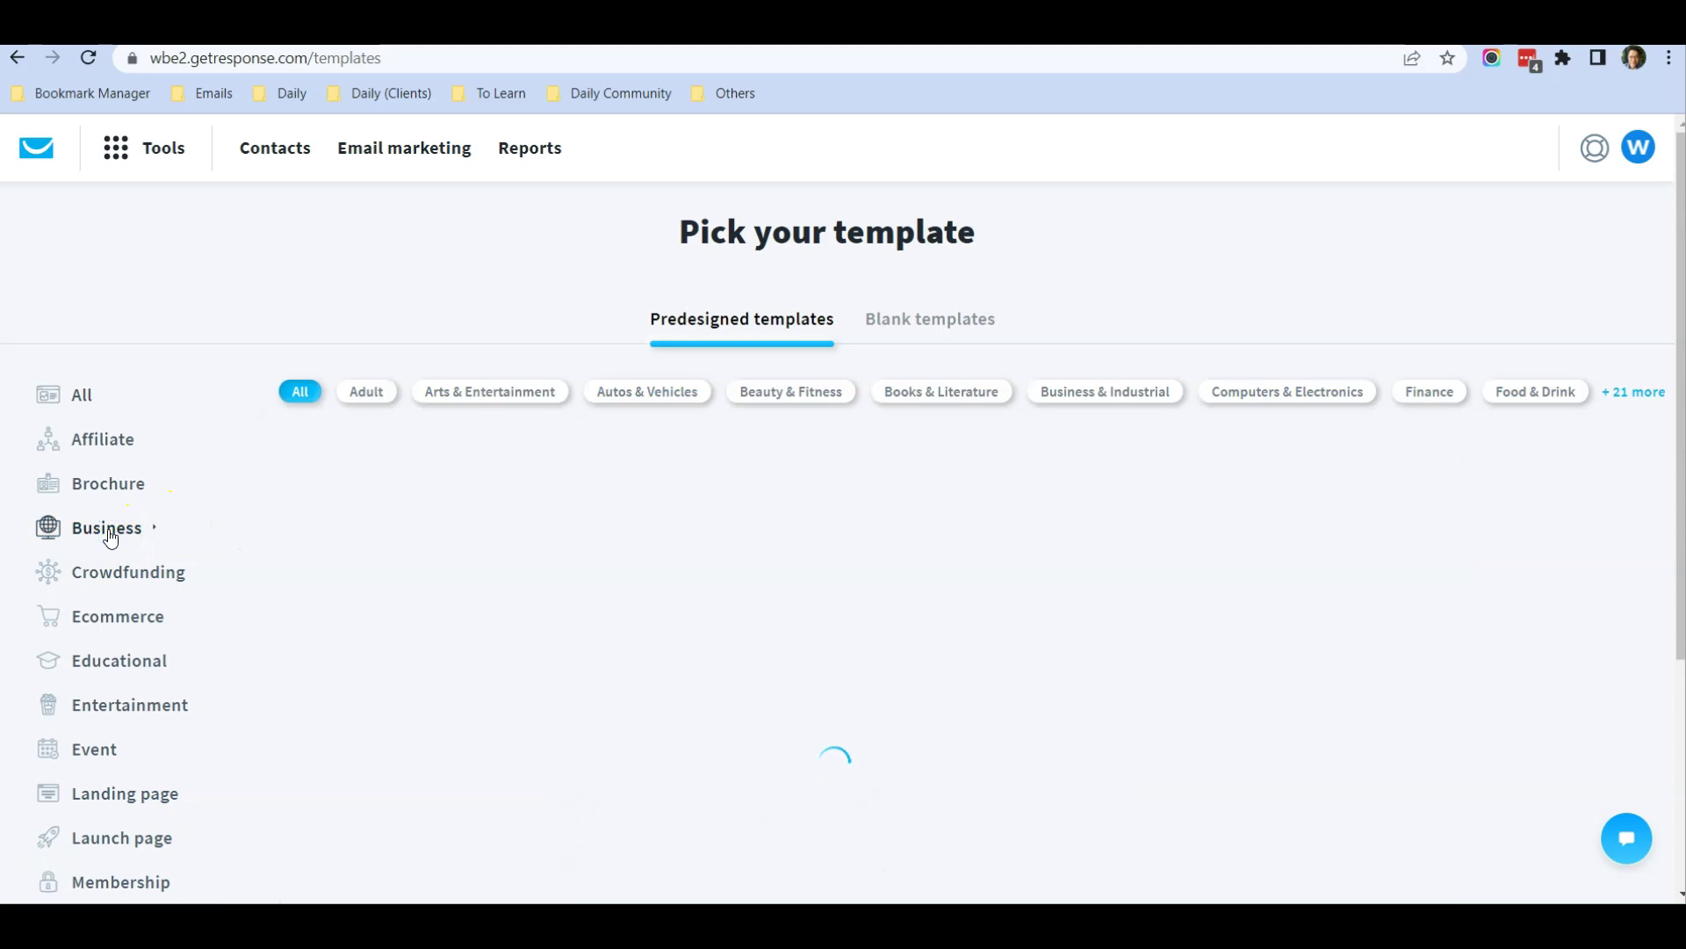
scroll(1142, 629, down, 8)
scroll(1550, 538, down, 5)
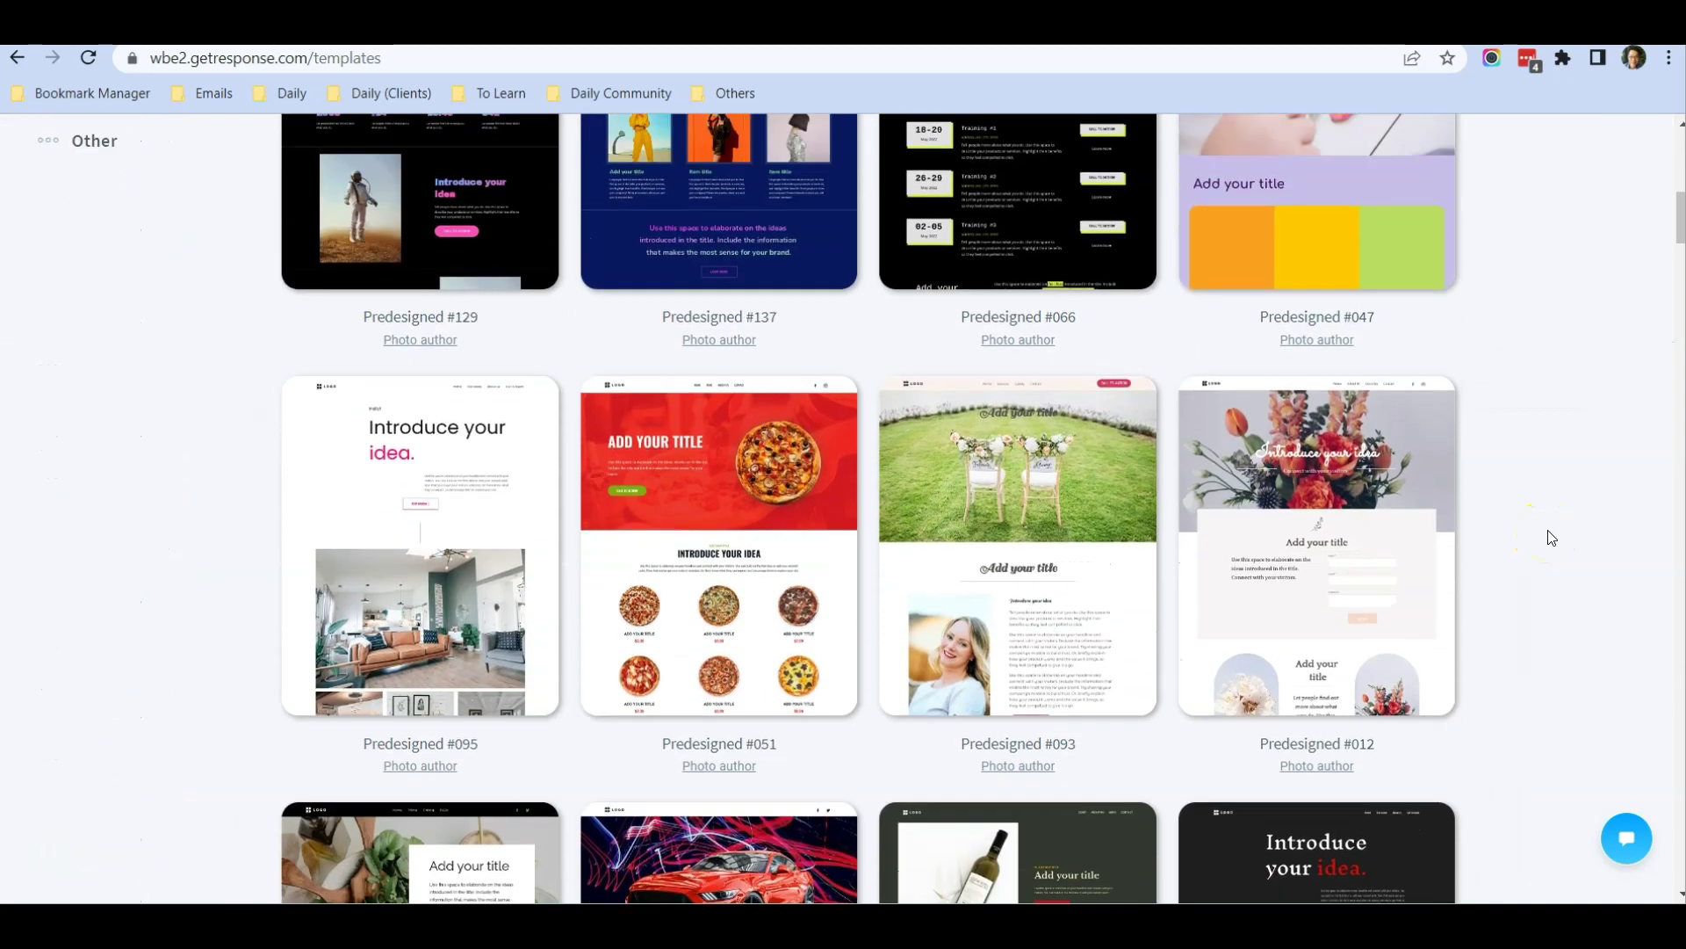
scroll(1551, 537, down, 5)
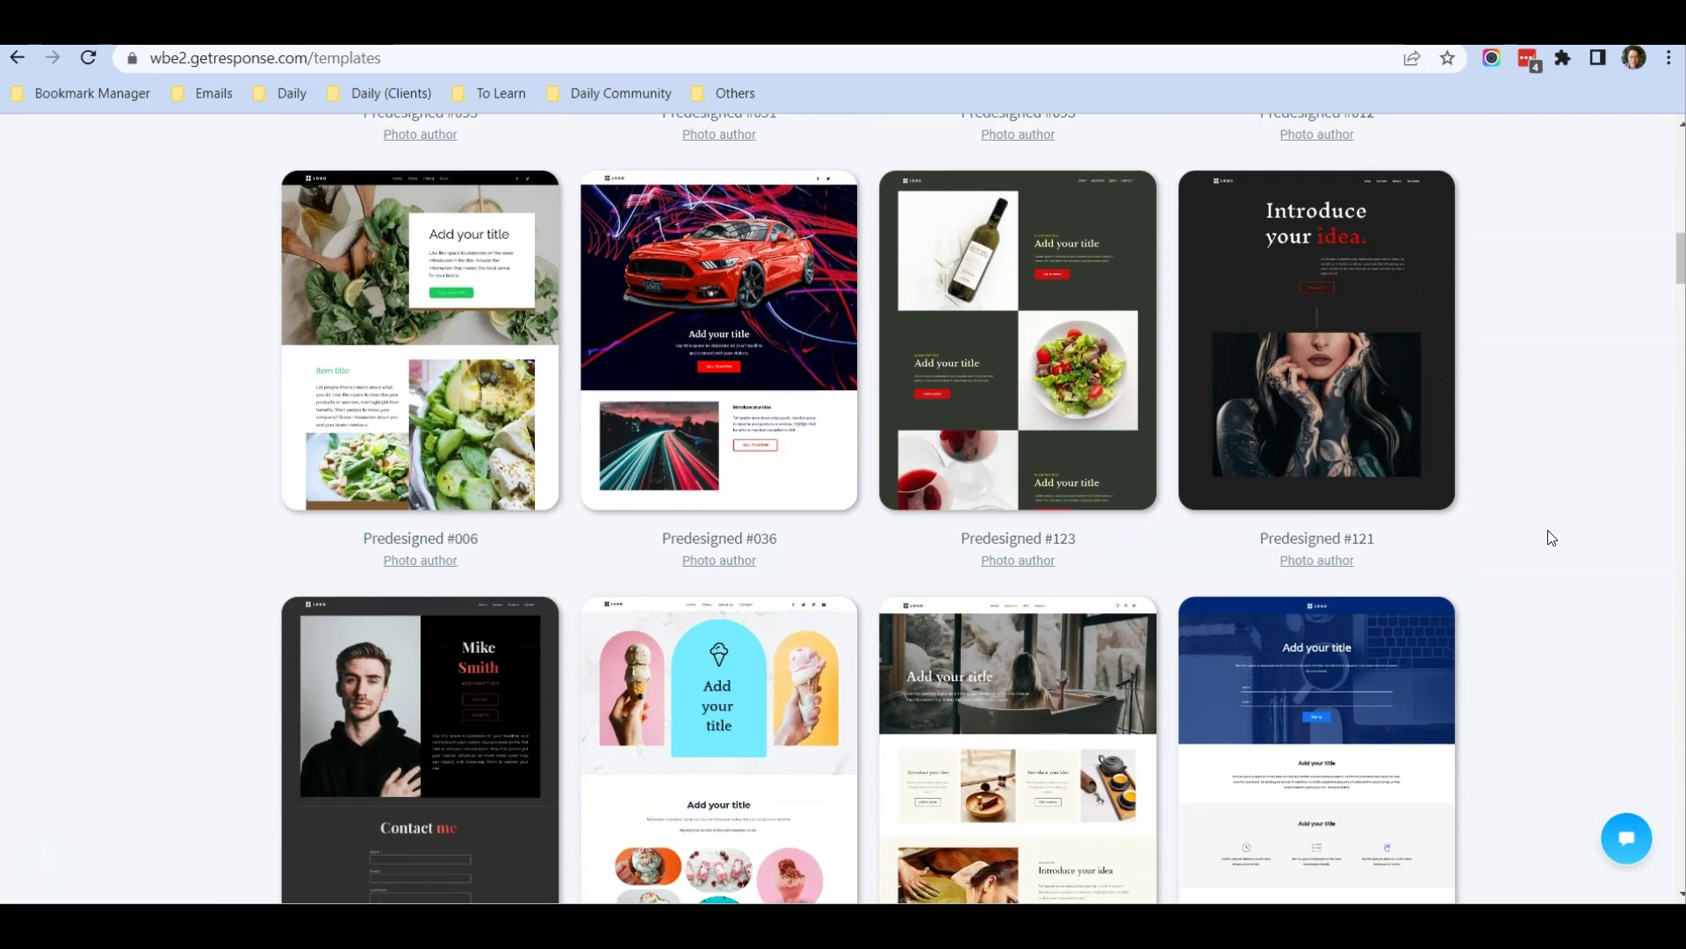
scroll(1550, 537, down, 6)
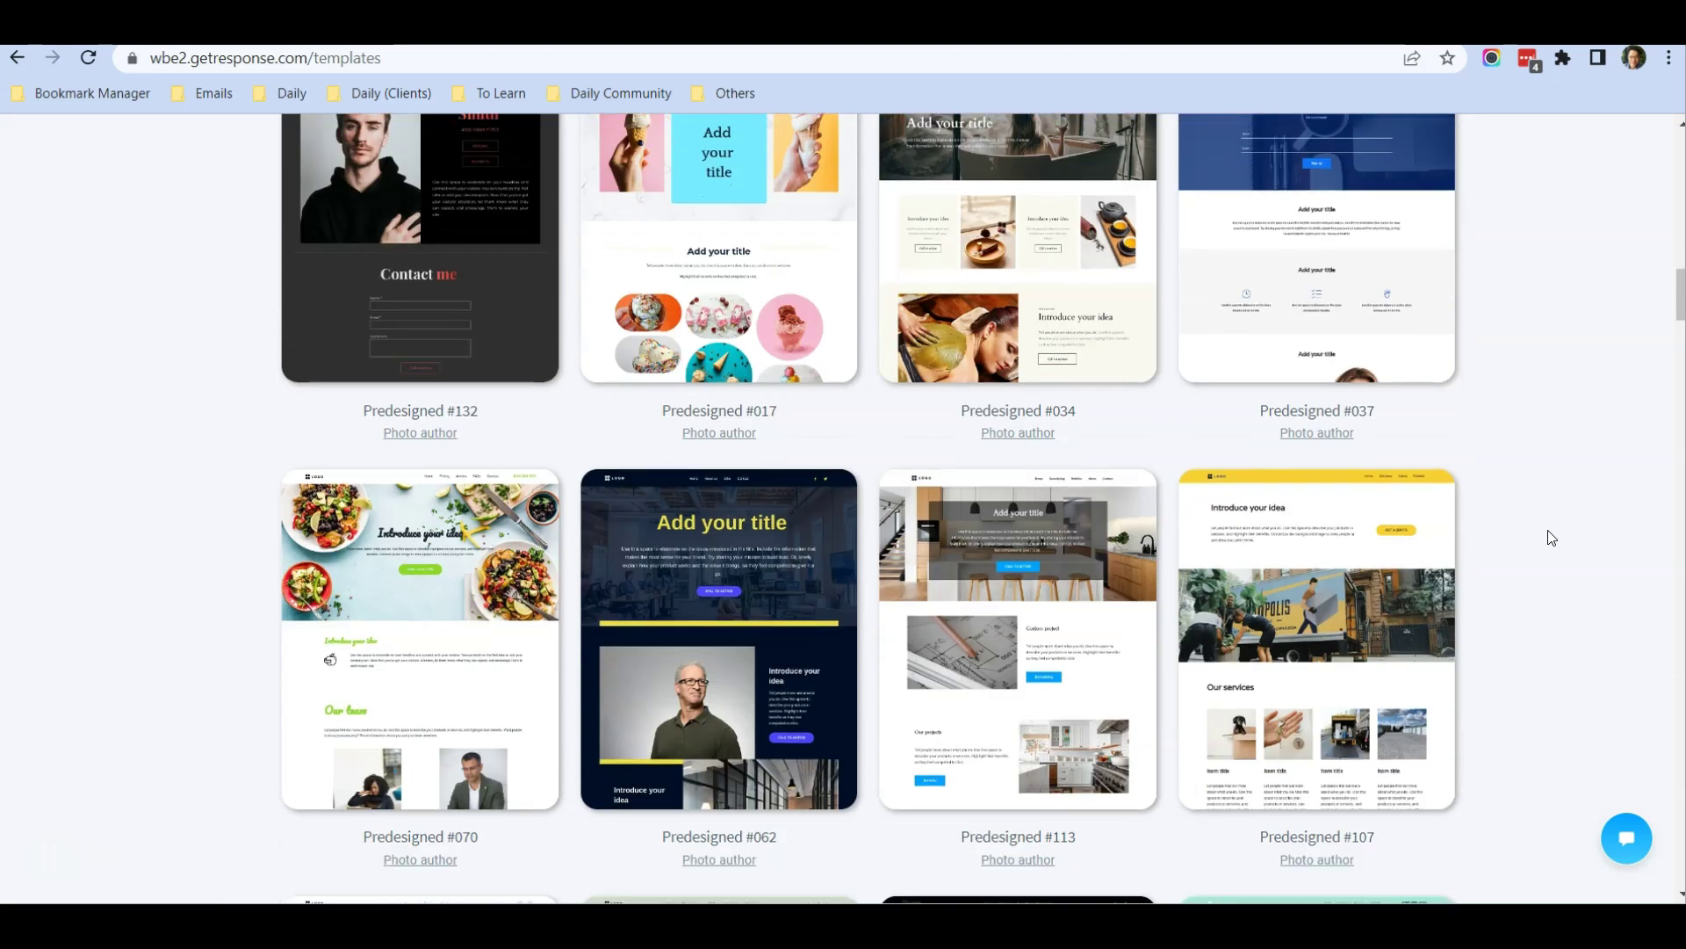
scroll(1550, 537, down, 6)
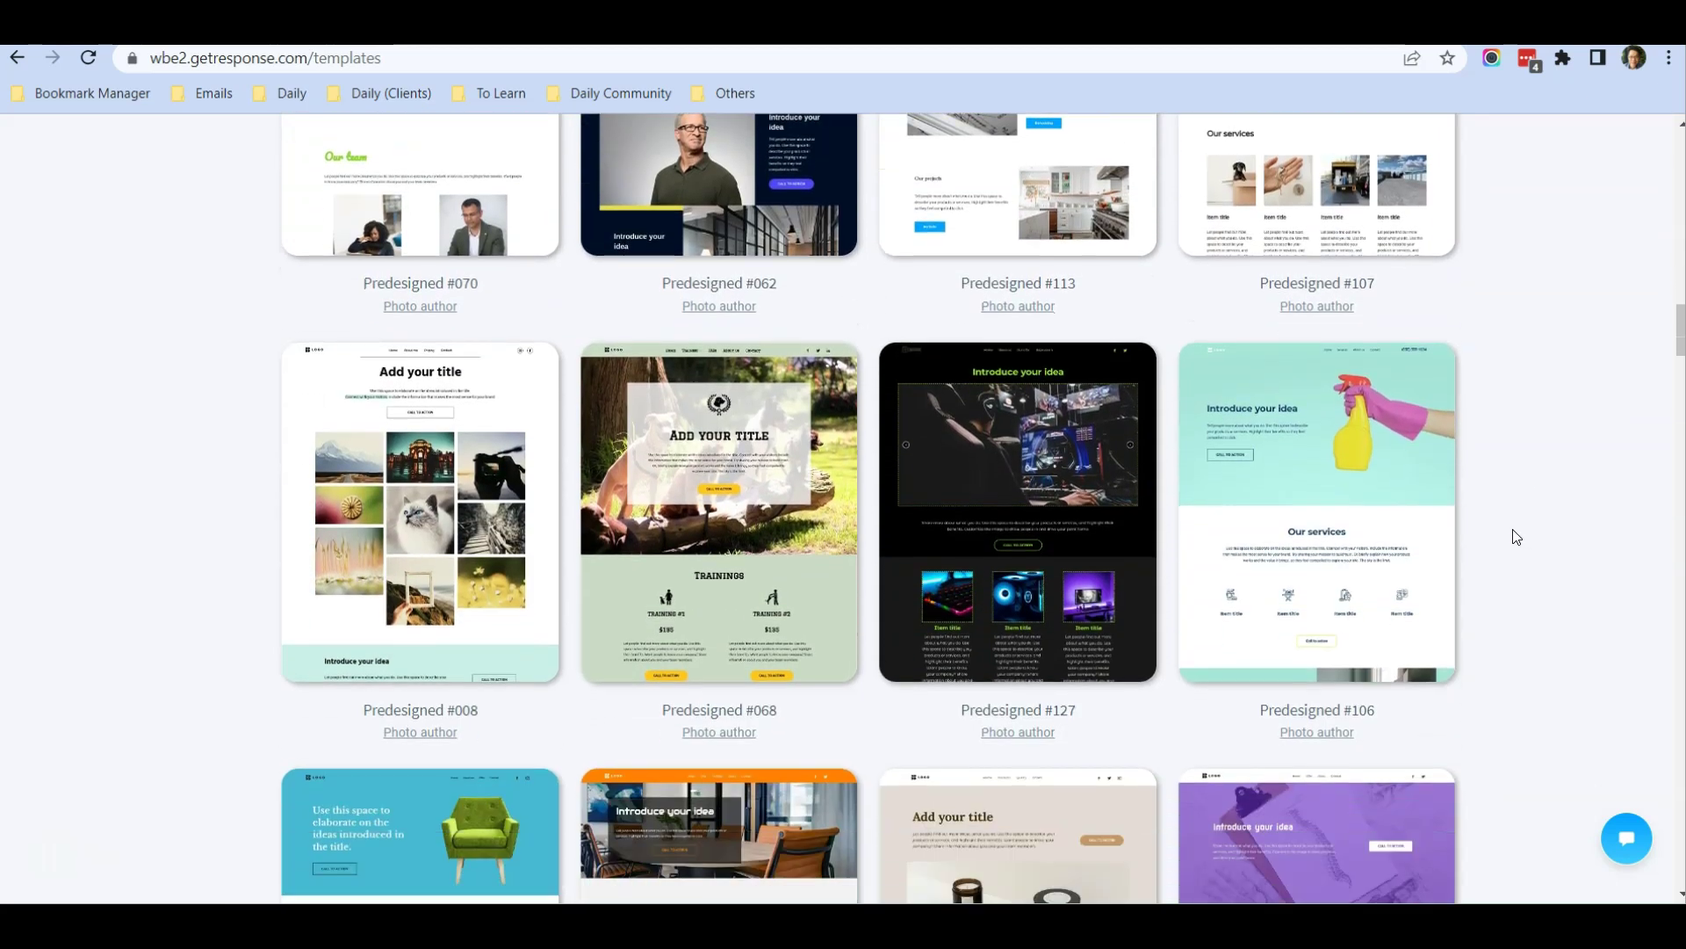
scroll(1516, 535, down, 2)
scroll(1300, 369, down, 2)
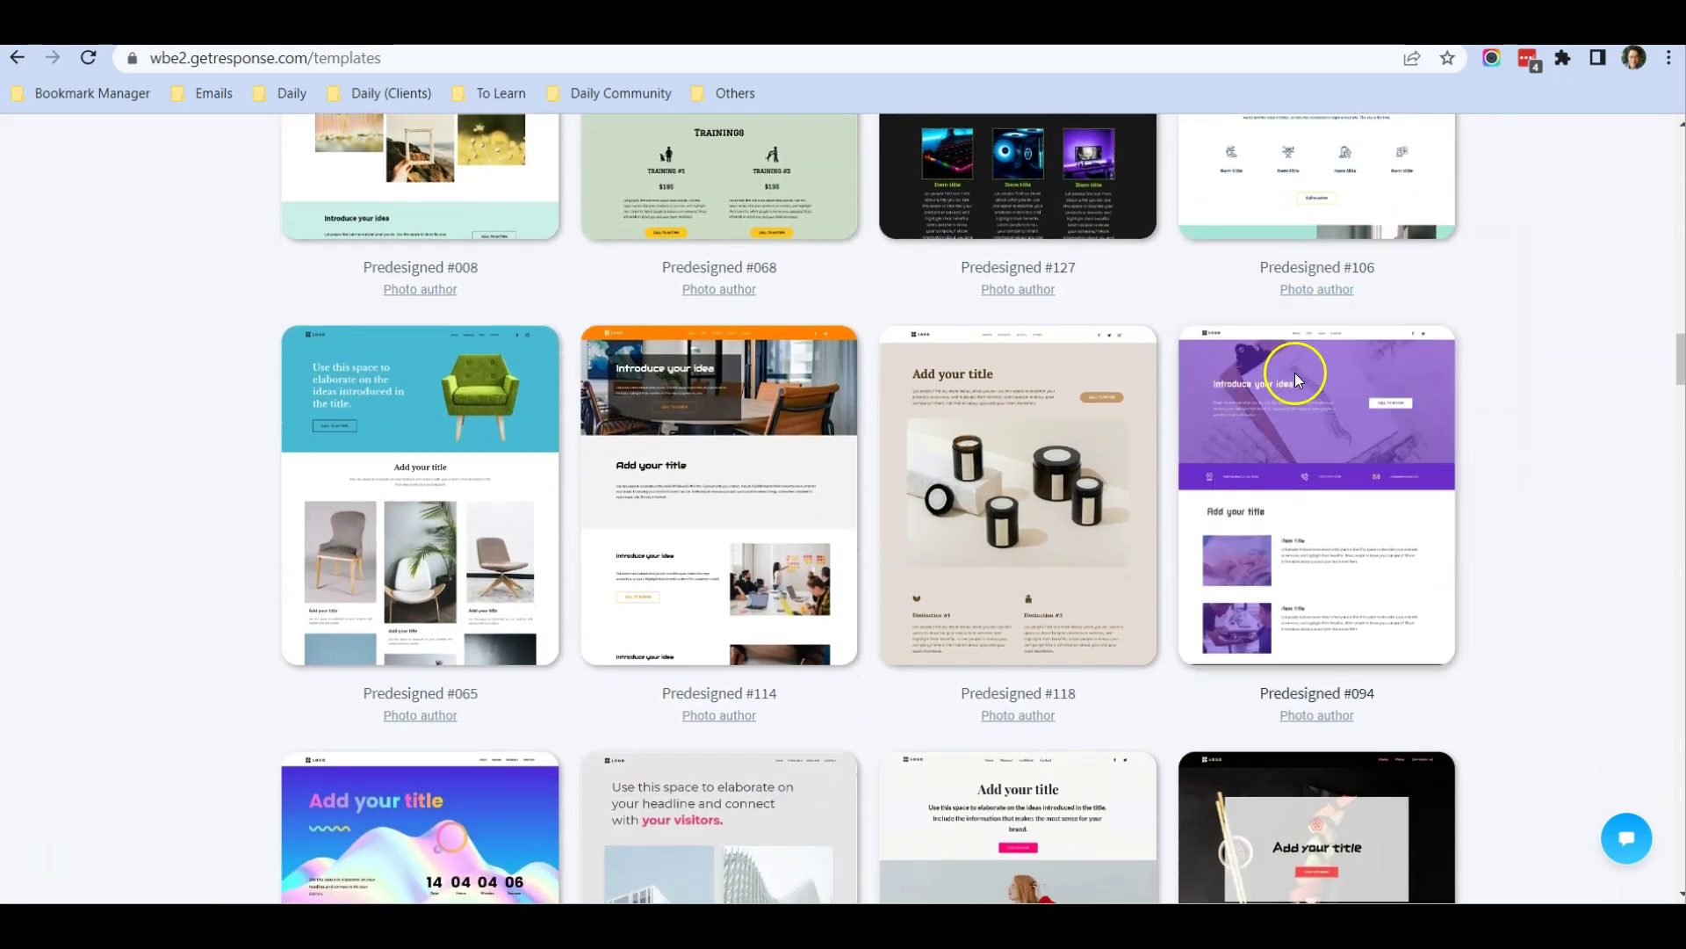
scroll(1296, 380, down, 1)
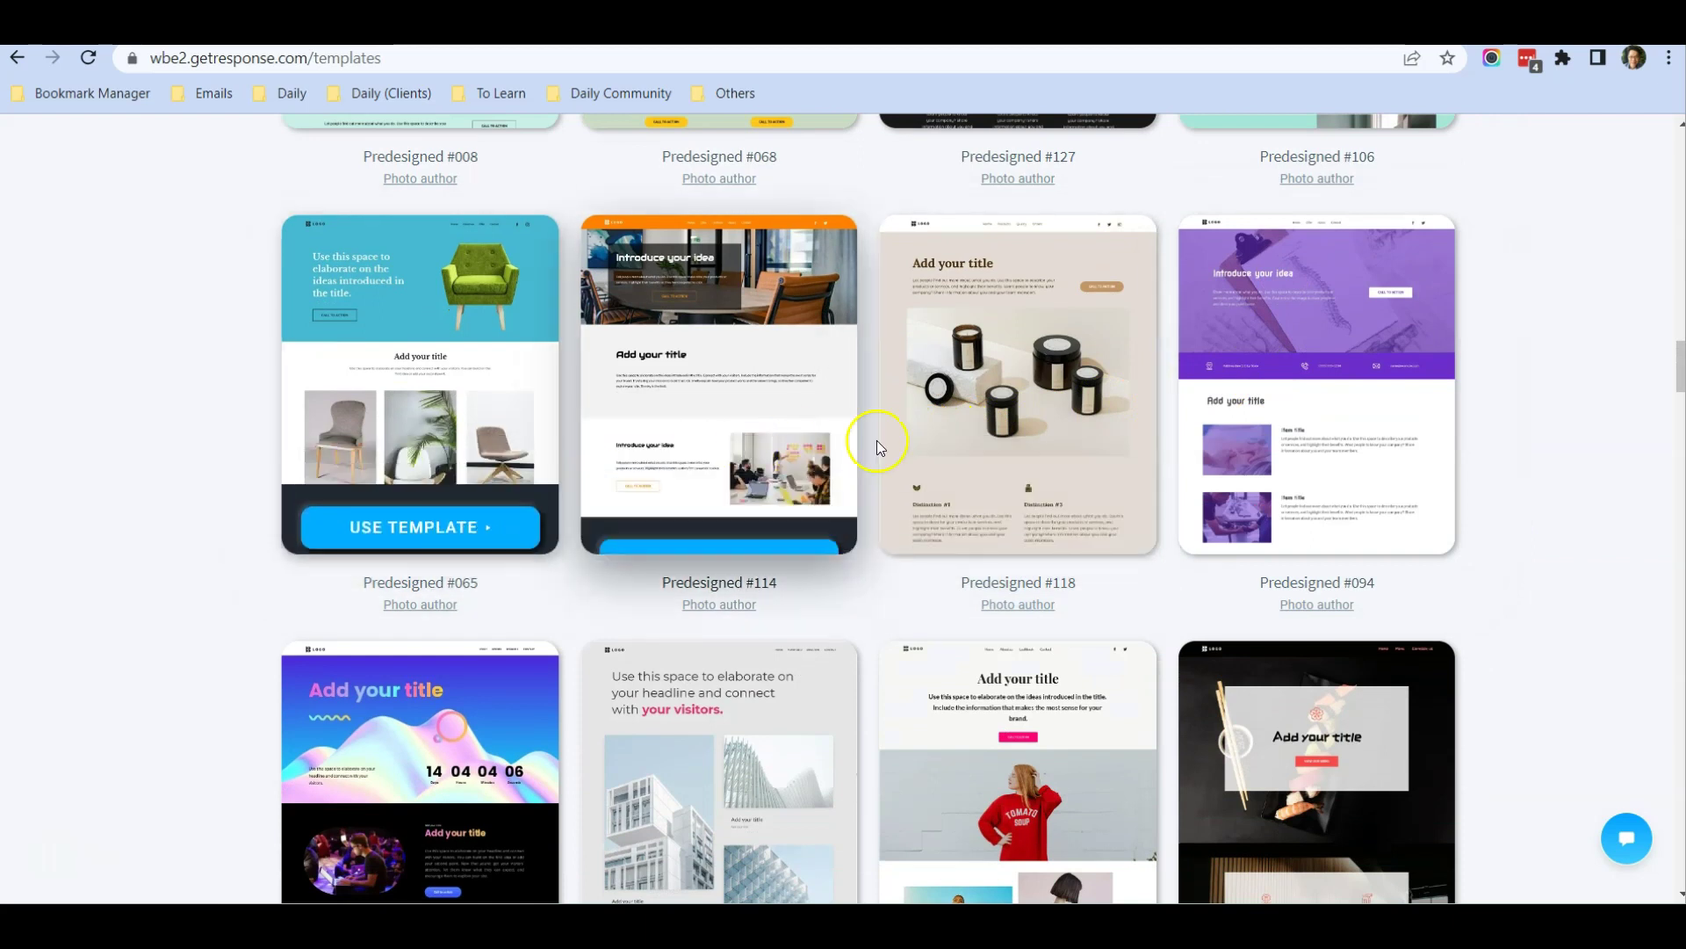
scroll(966, 430, down, 4)
scroll(1485, 413, down, 4)
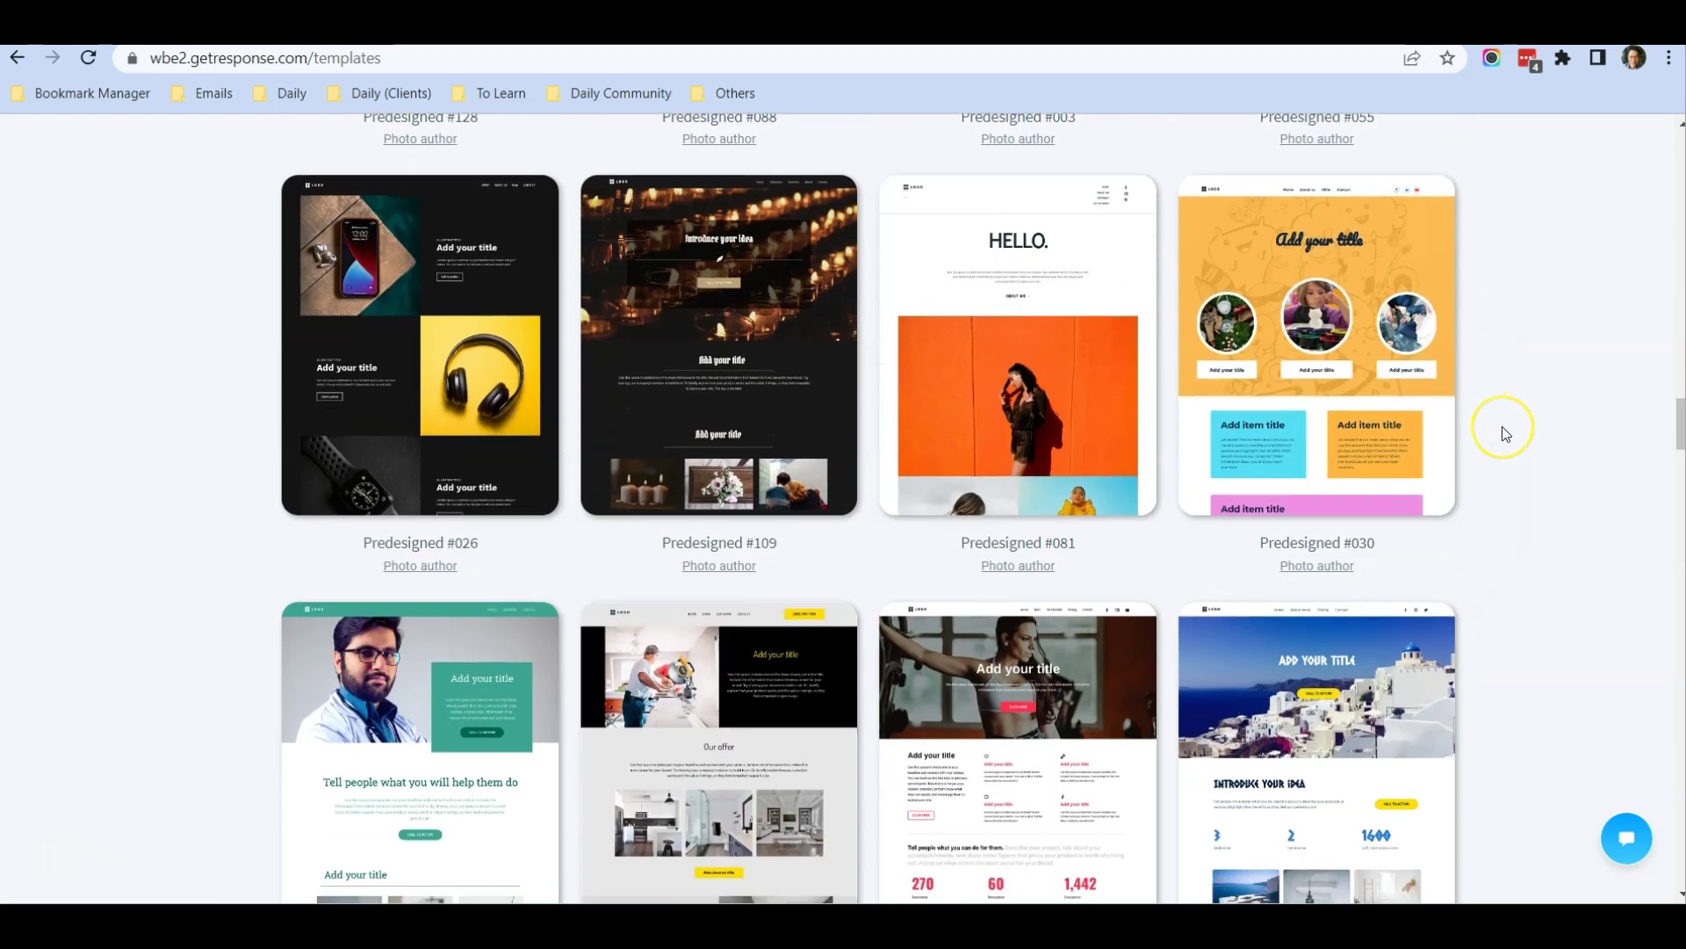
scroll(1504, 432, down, 5)
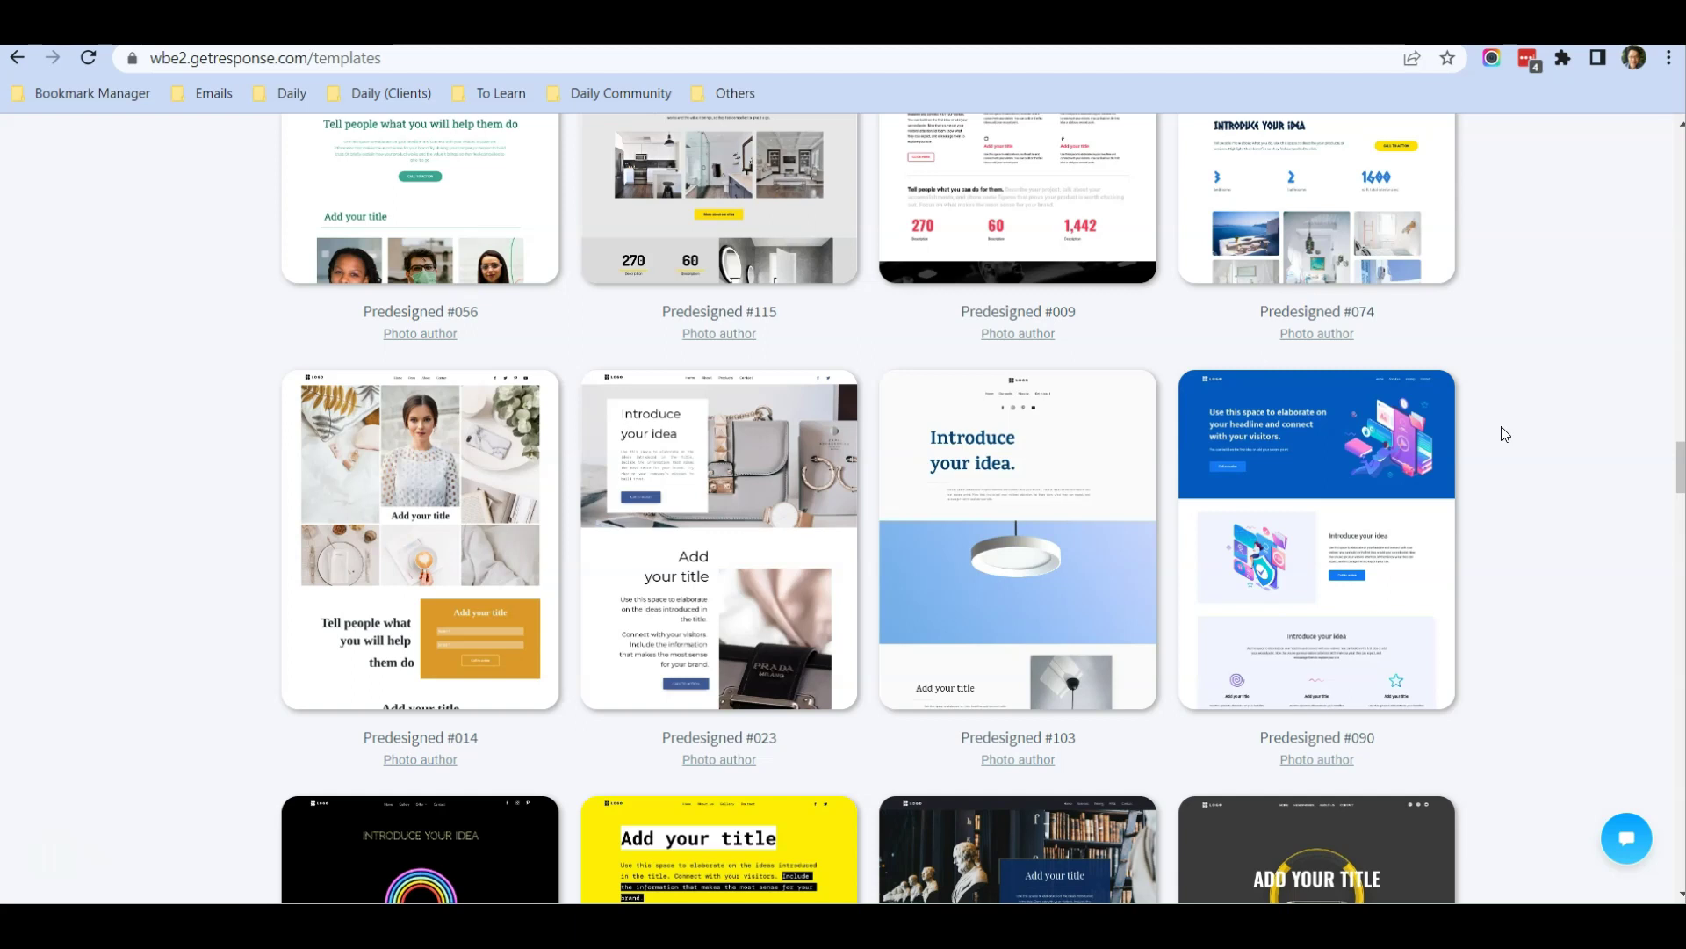
click(1344, 524)
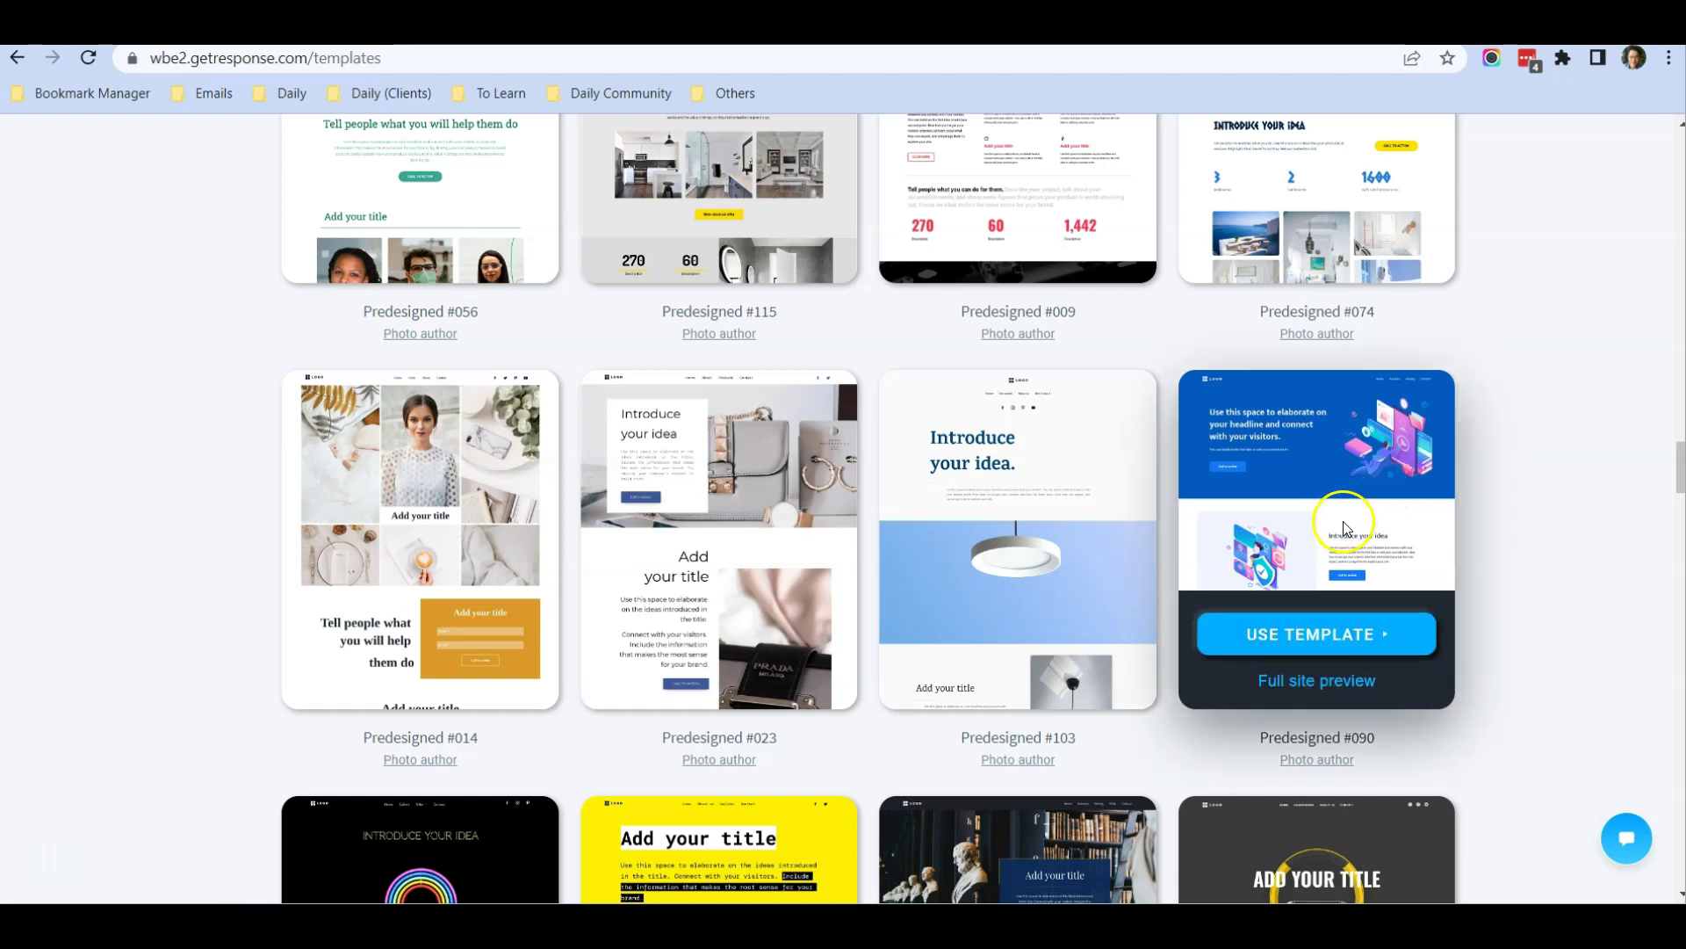
Preview the full Predesigned #090 site, scrolling through its blue hero and feature blocks.
click(1308, 683)
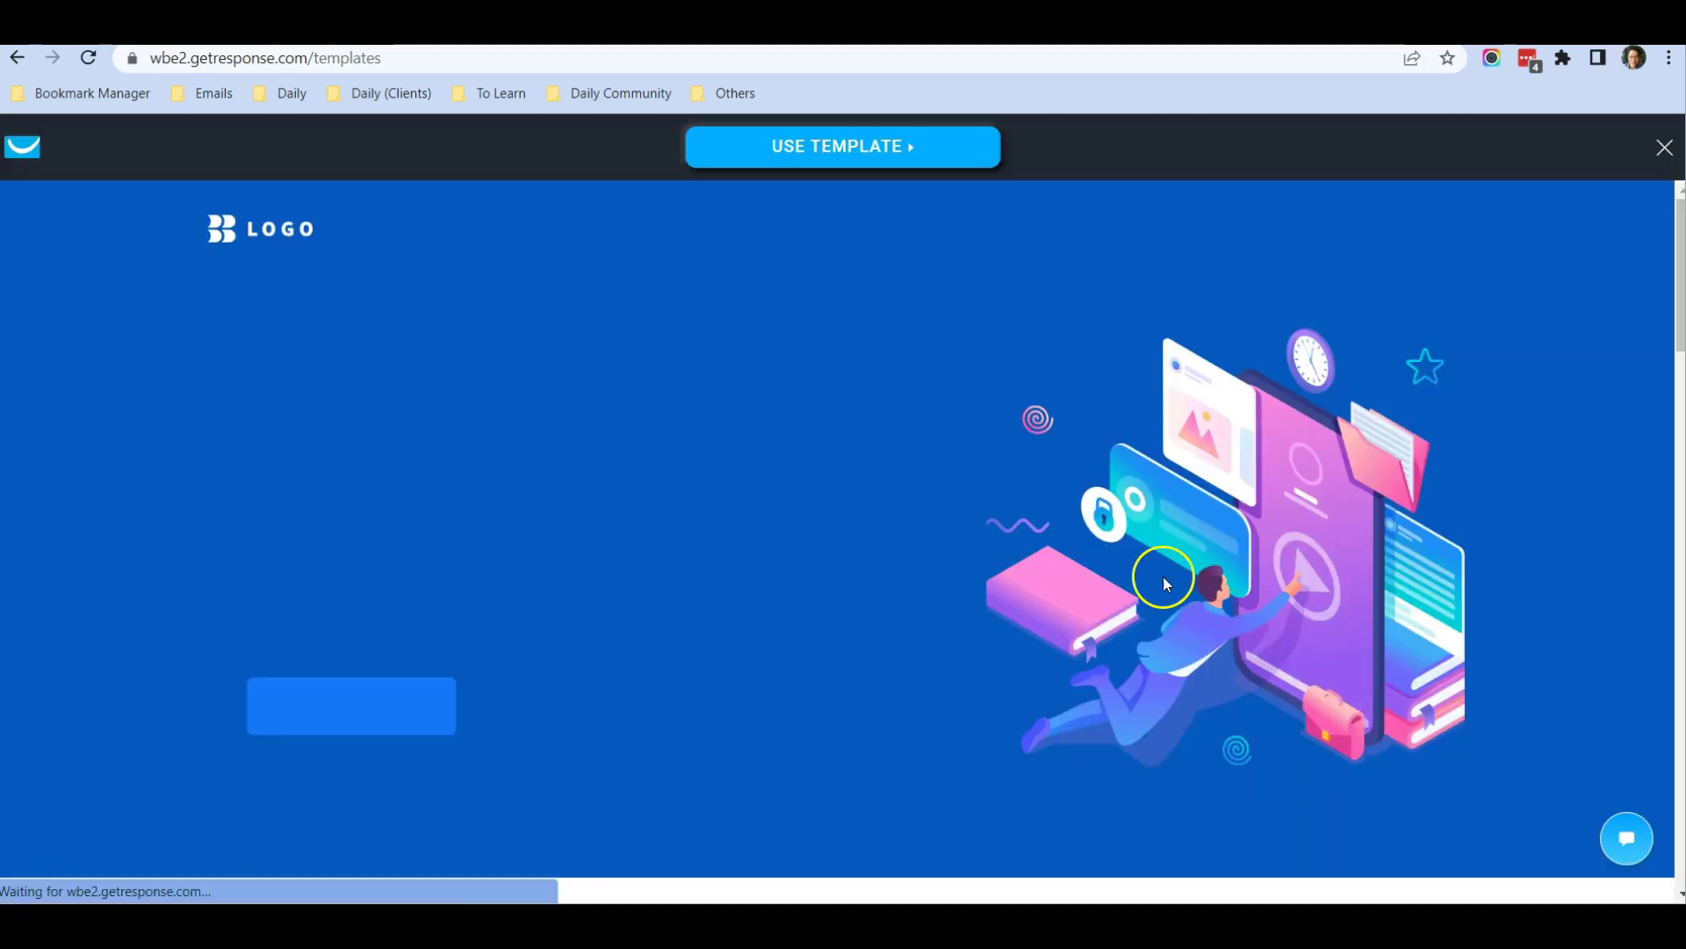
click(938, 492)
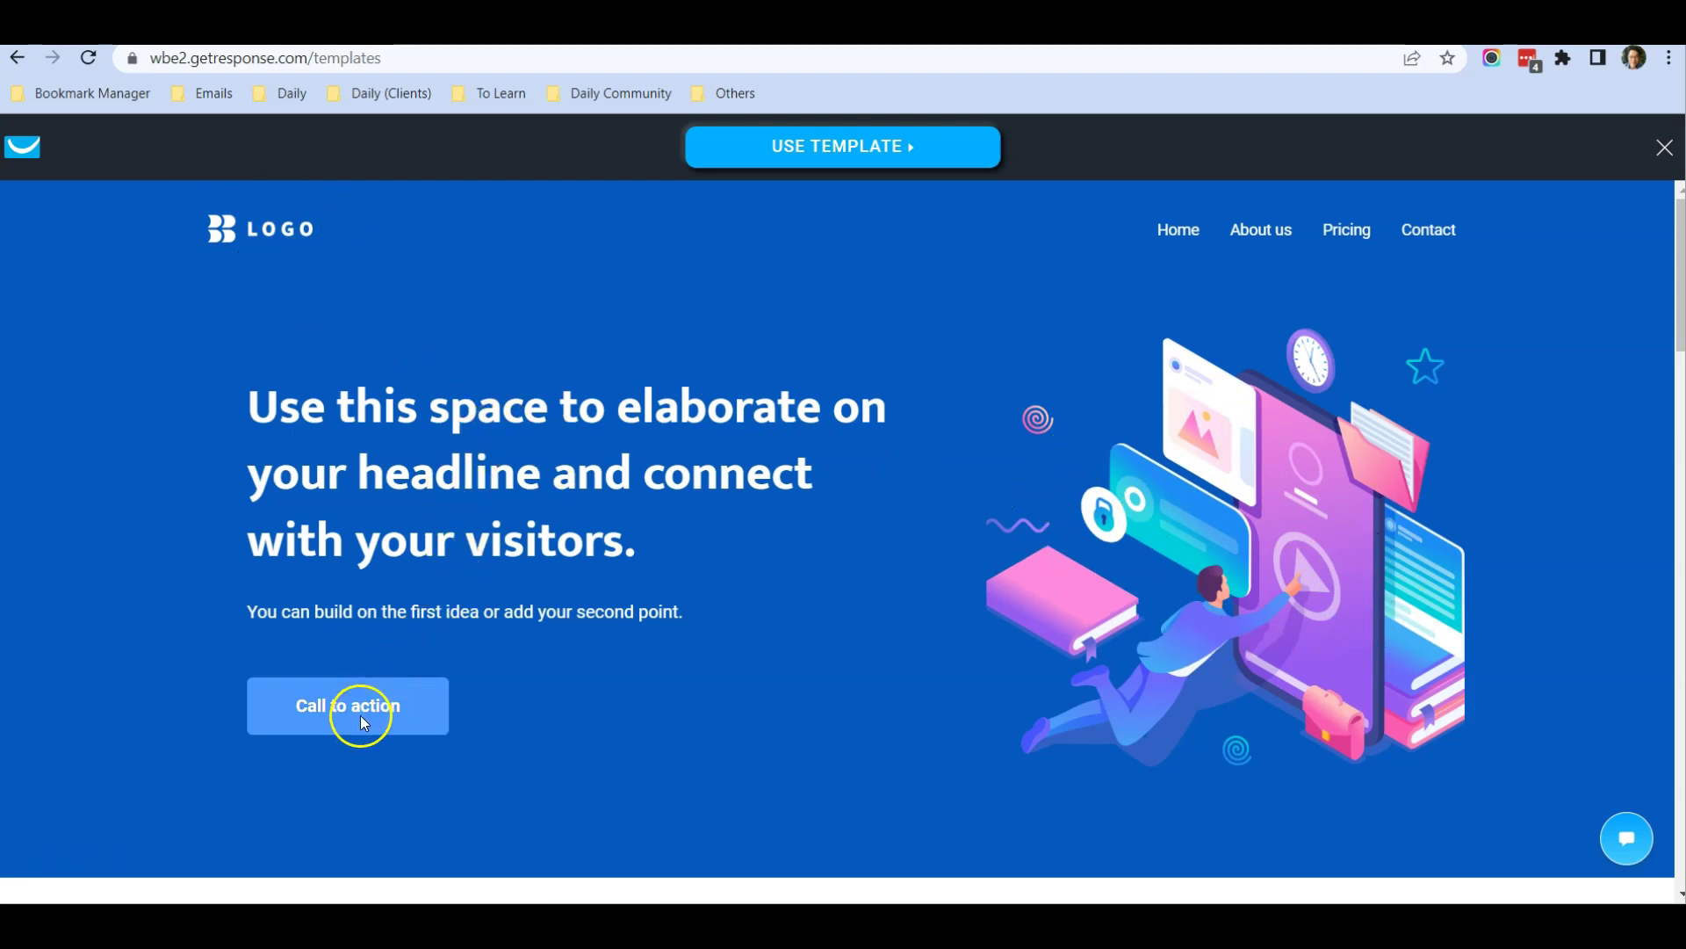
scroll(369, 703, down, 5)
scroll(374, 701, down, 3)
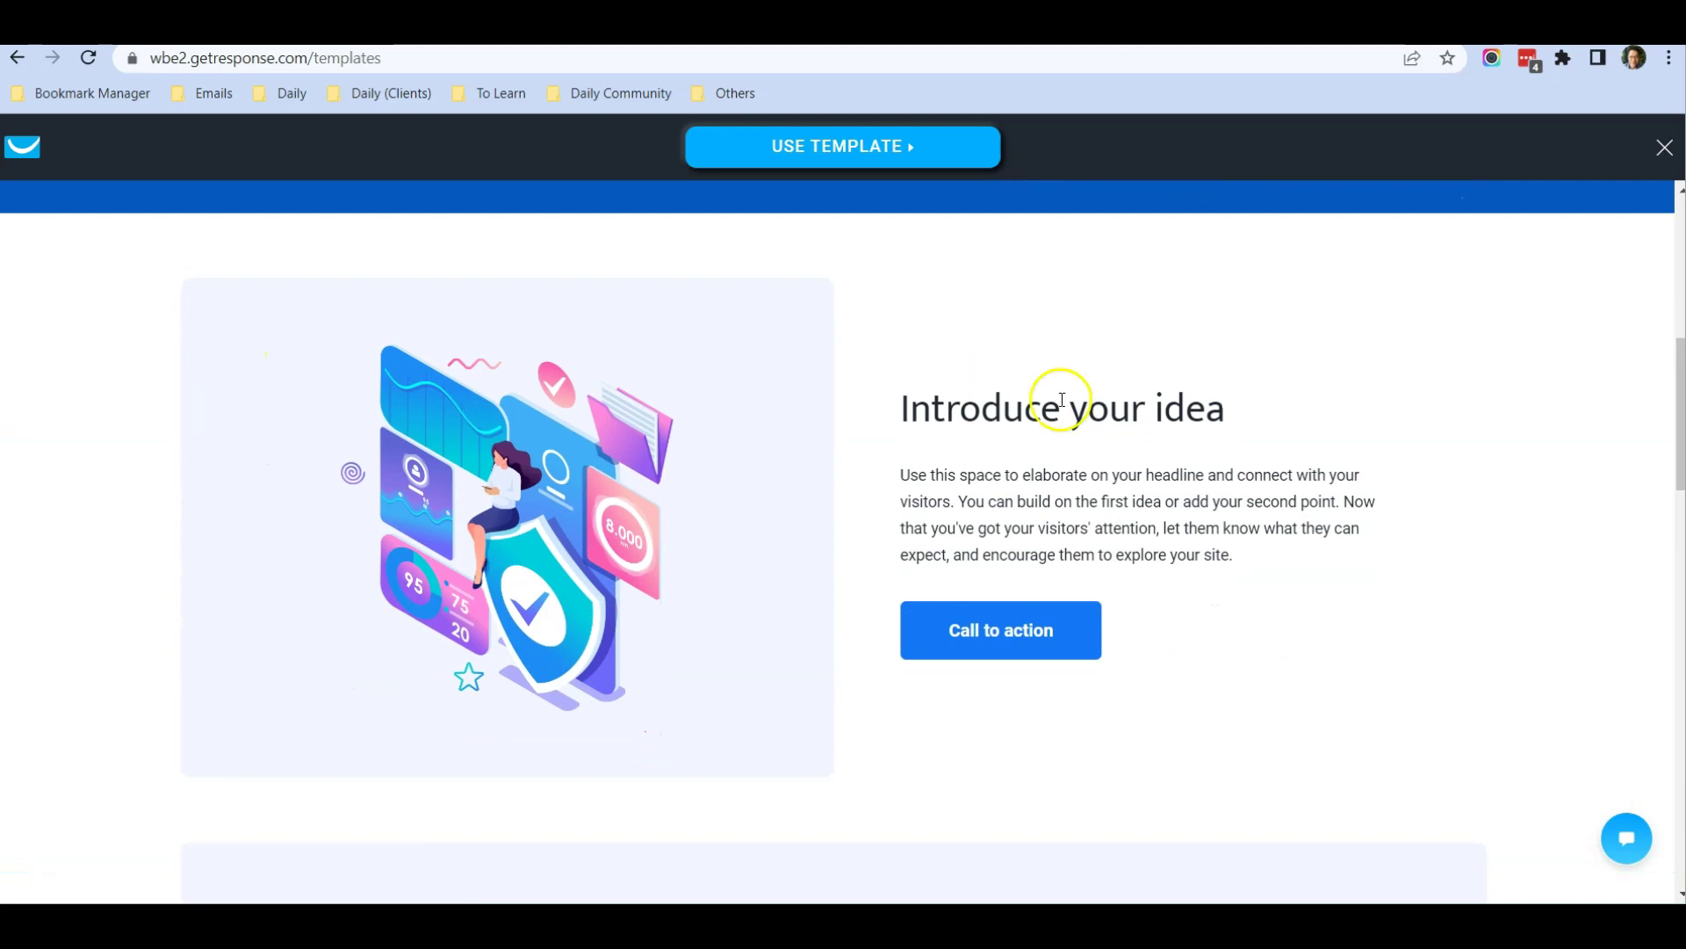
scroll(663, 664, down, 10)
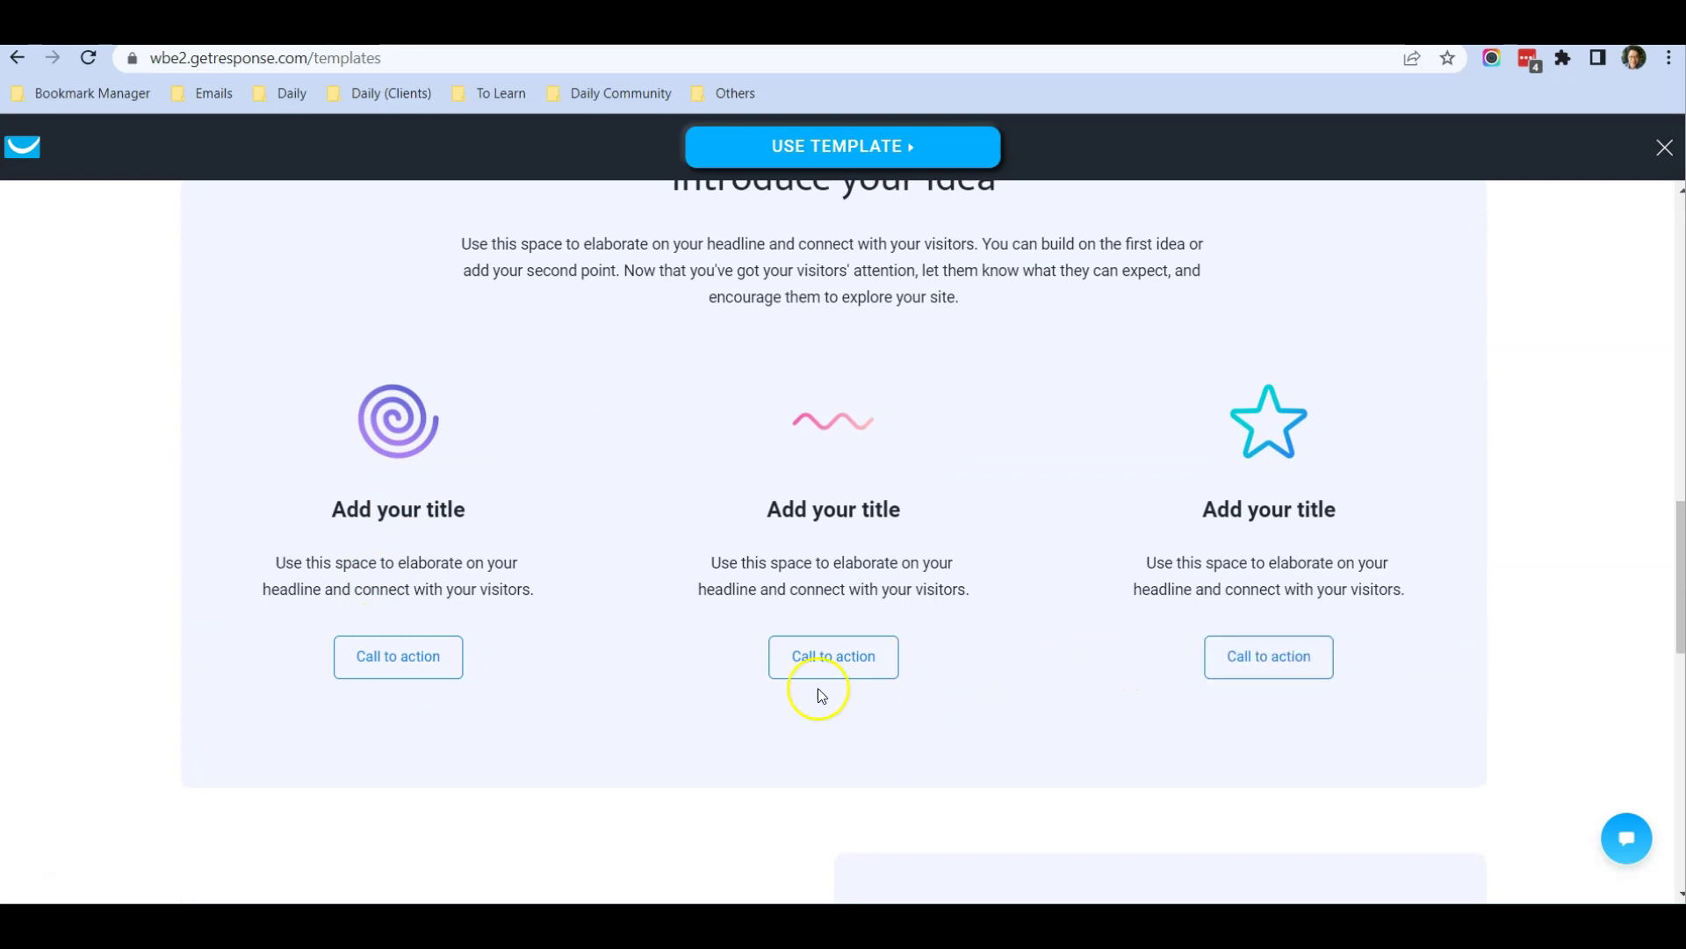
scroll(501, 638, down, 1)
scroll(501, 638, down, 12)
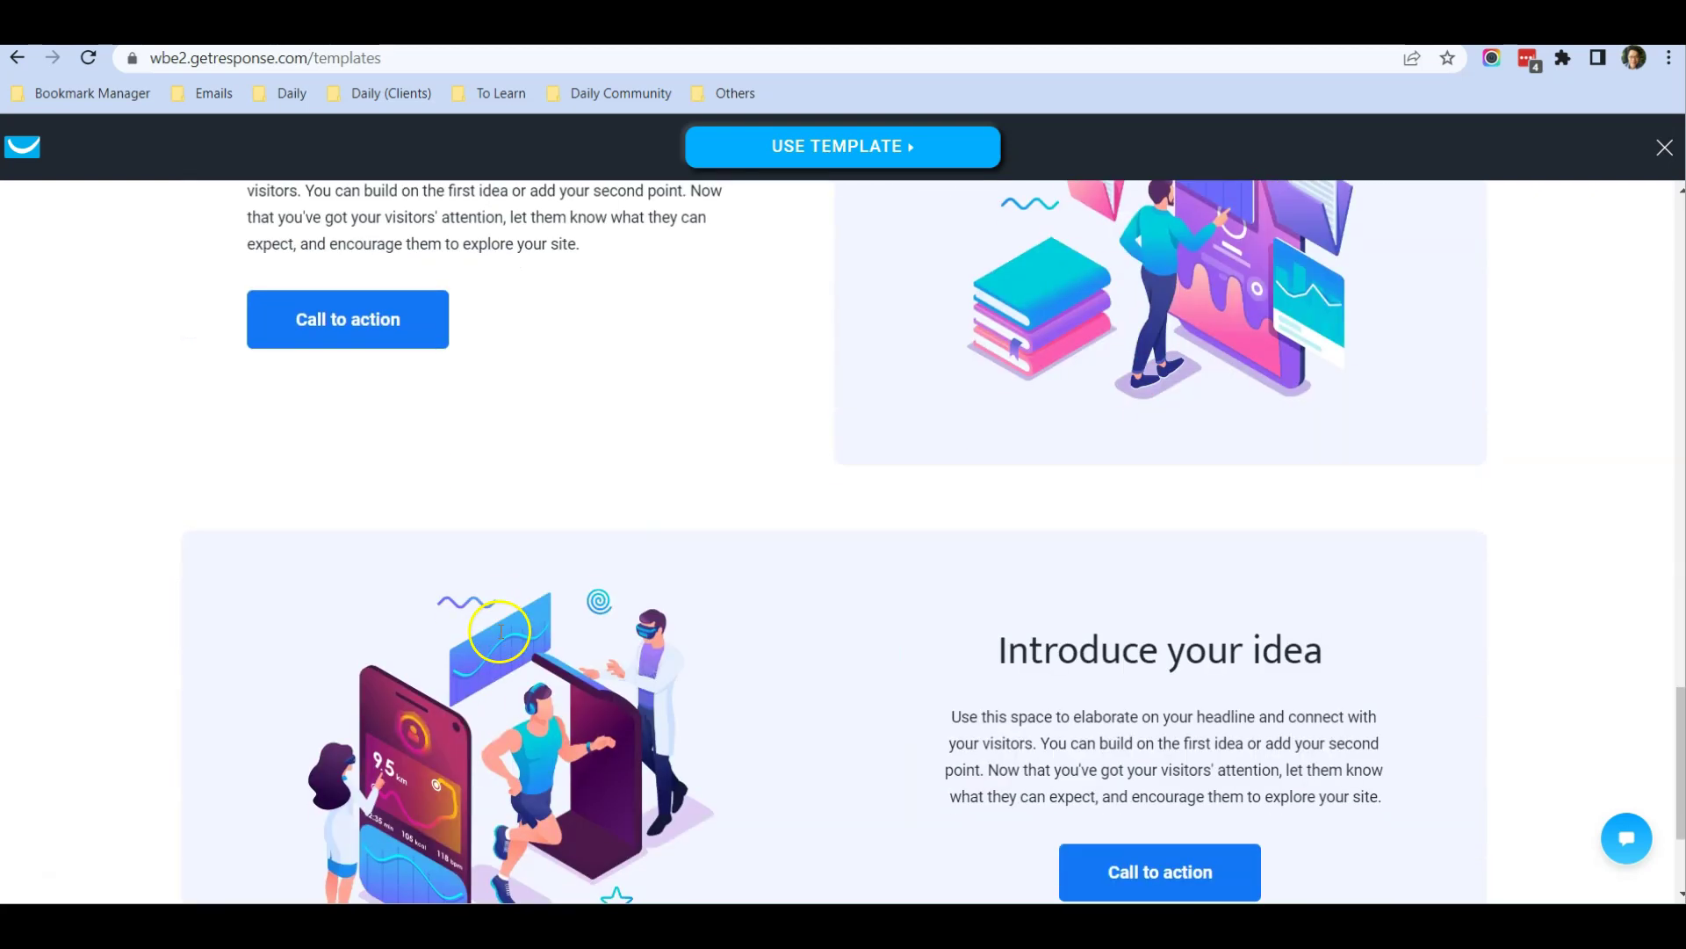
scroll(497, 572, up, 6)
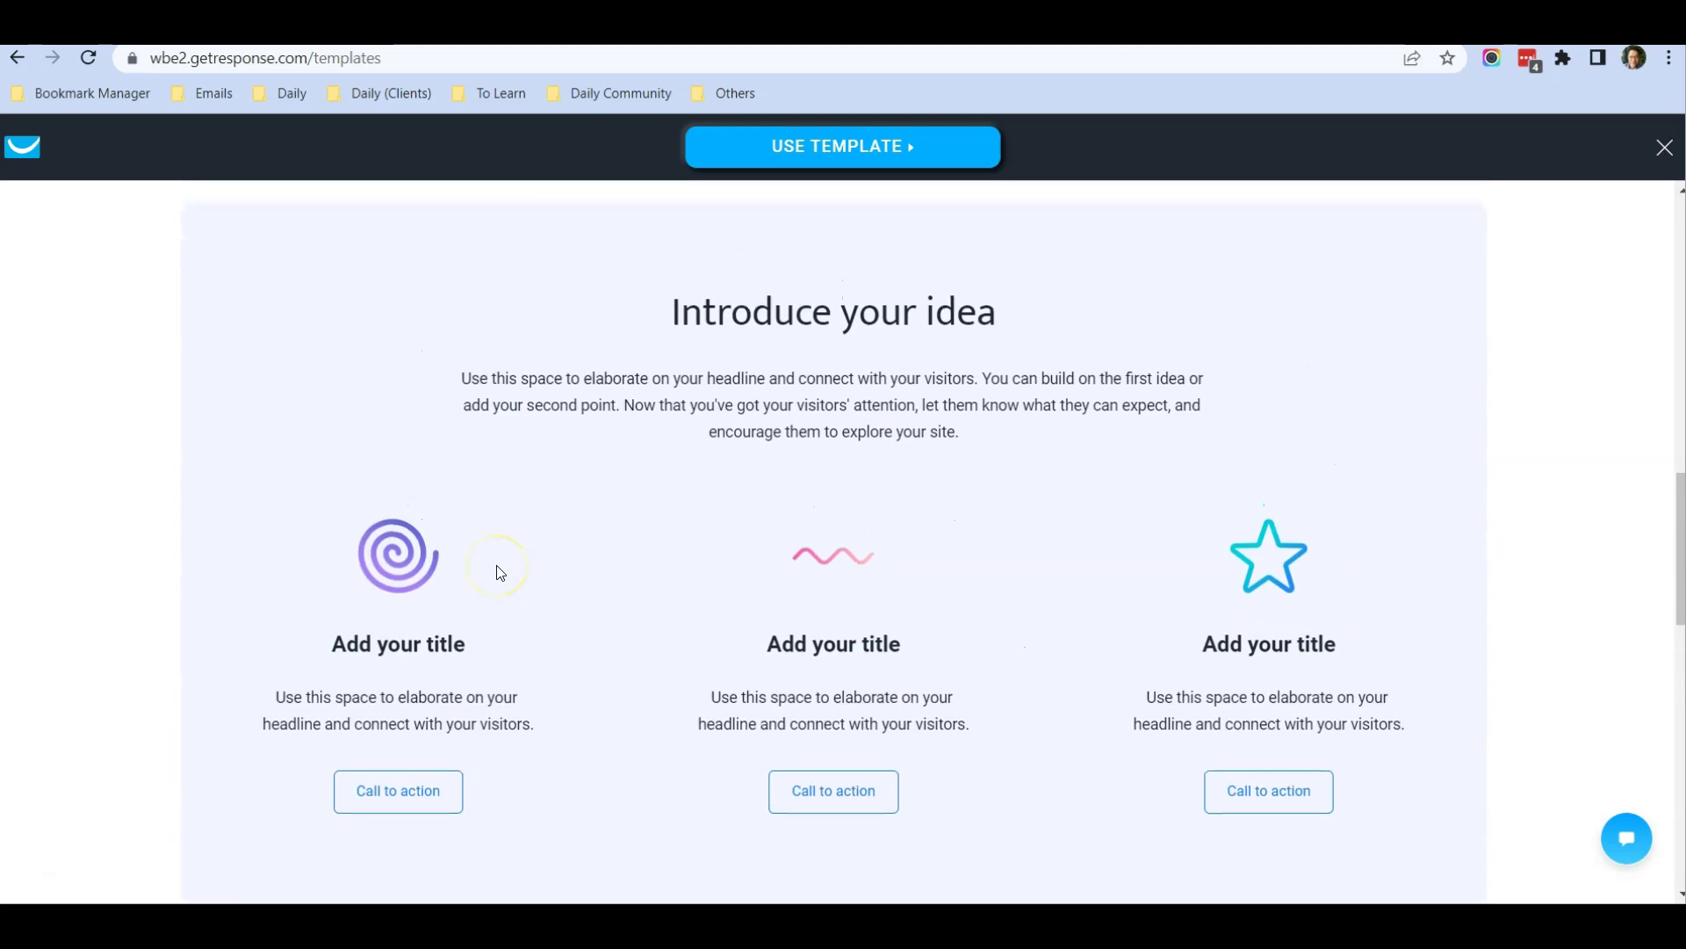
scroll(497, 571, up, 10)
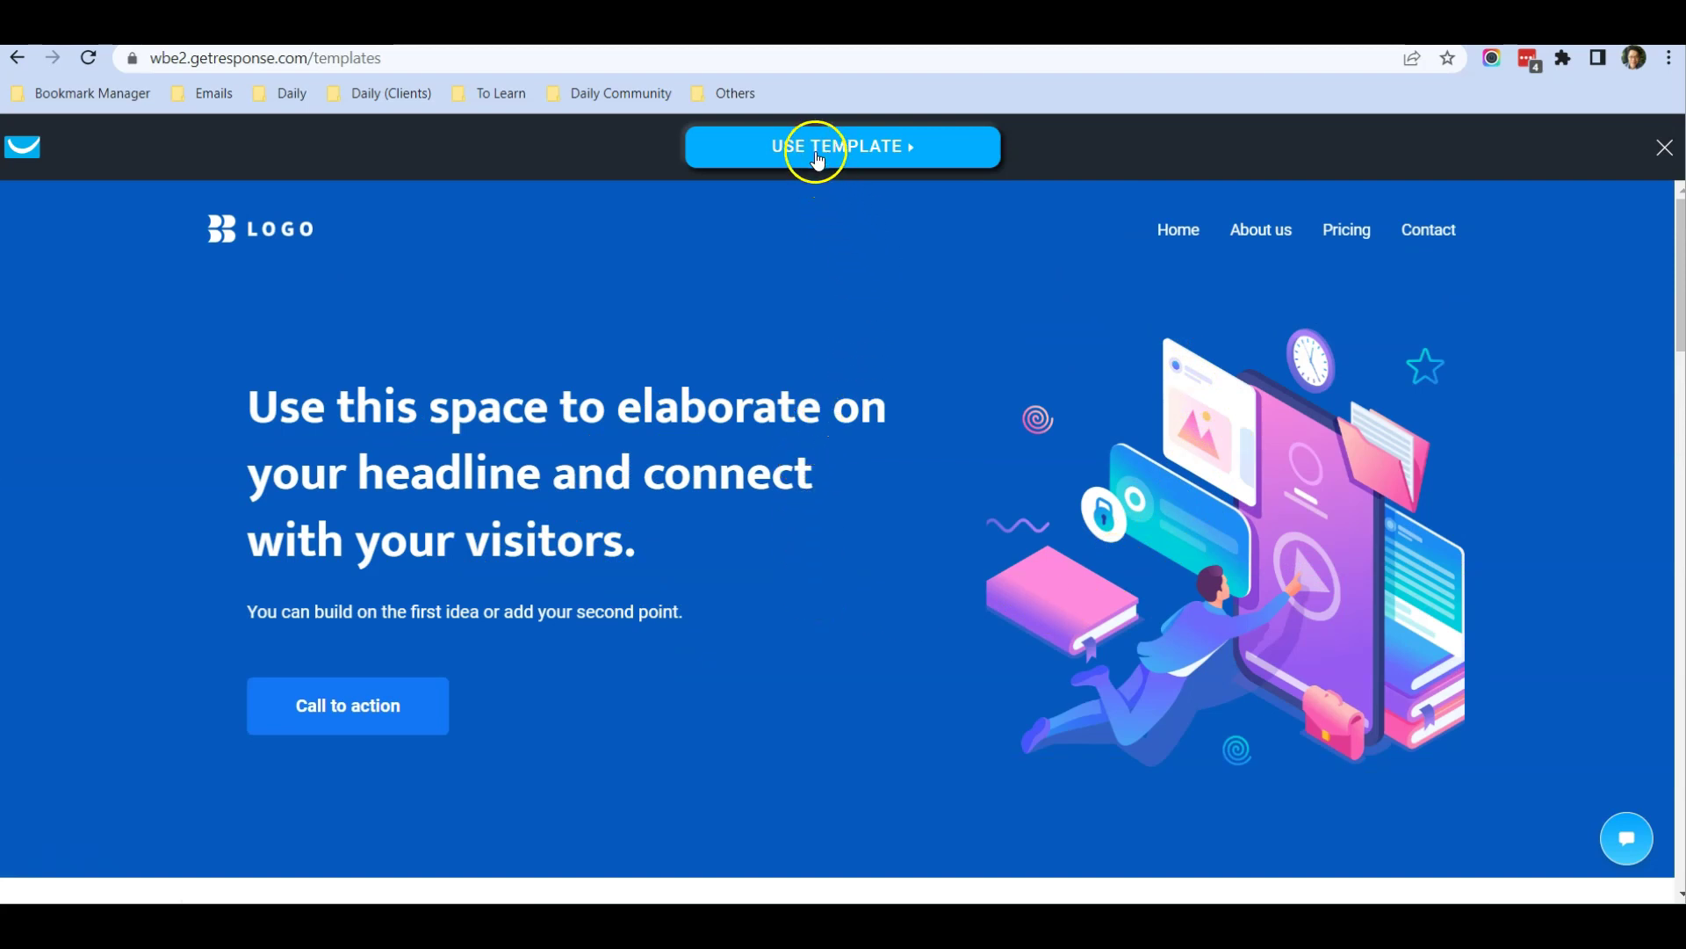
Create a new site from template #090 and inspect its hero headline block.
click(844, 151)
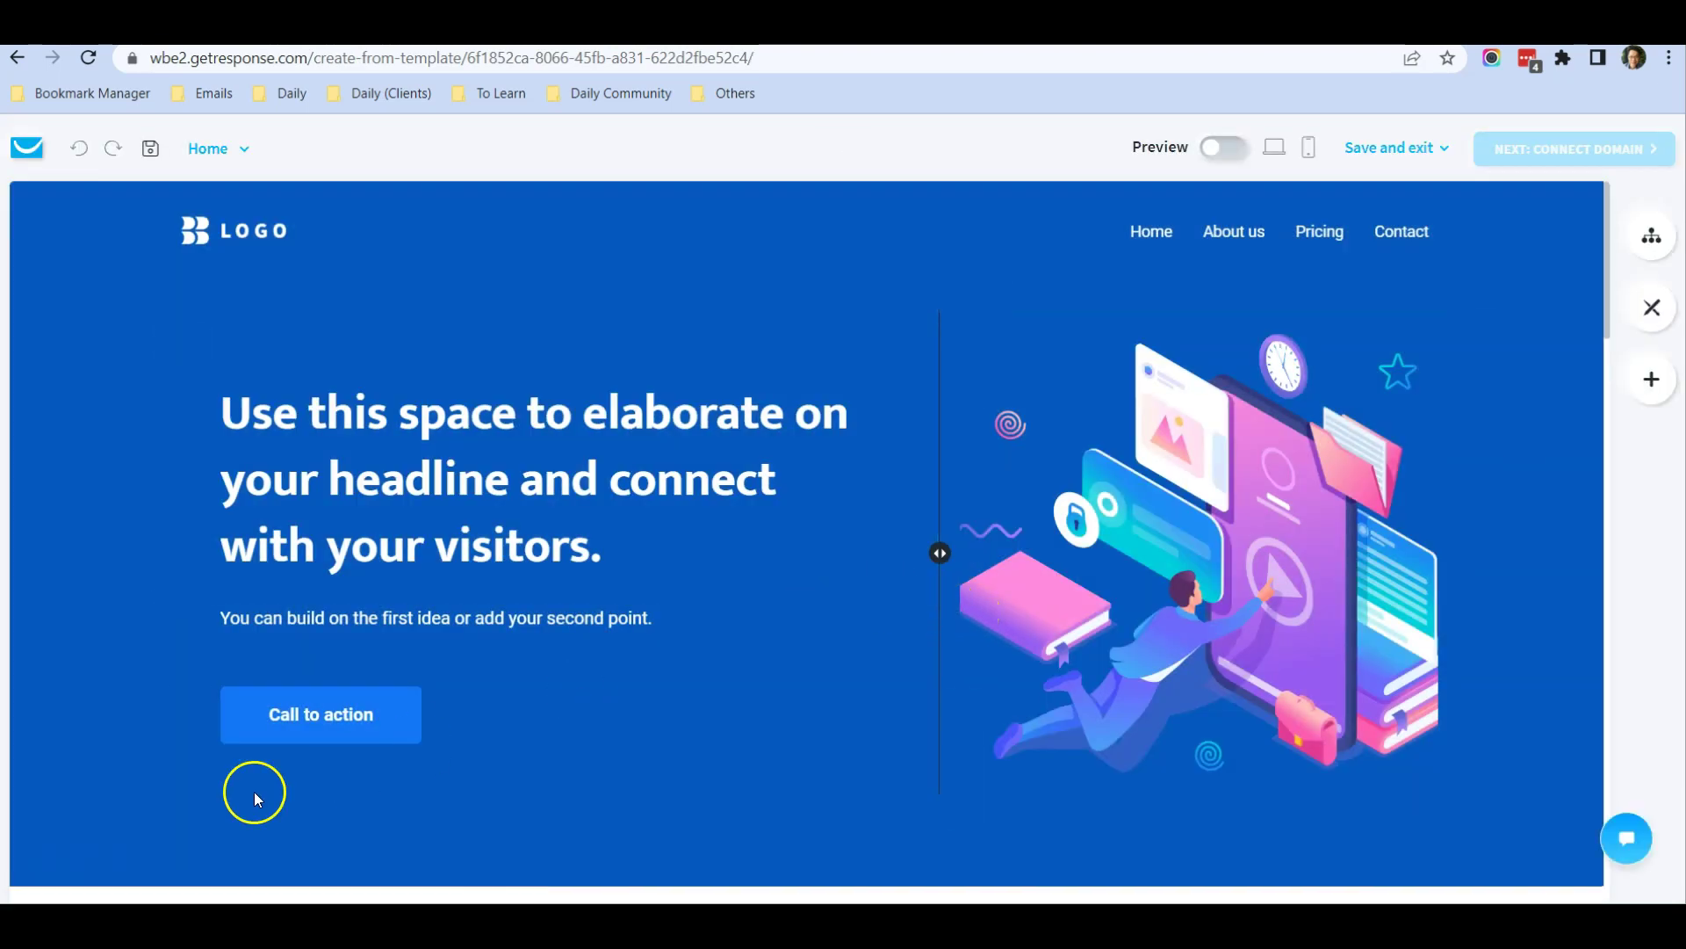
click(669, 540)
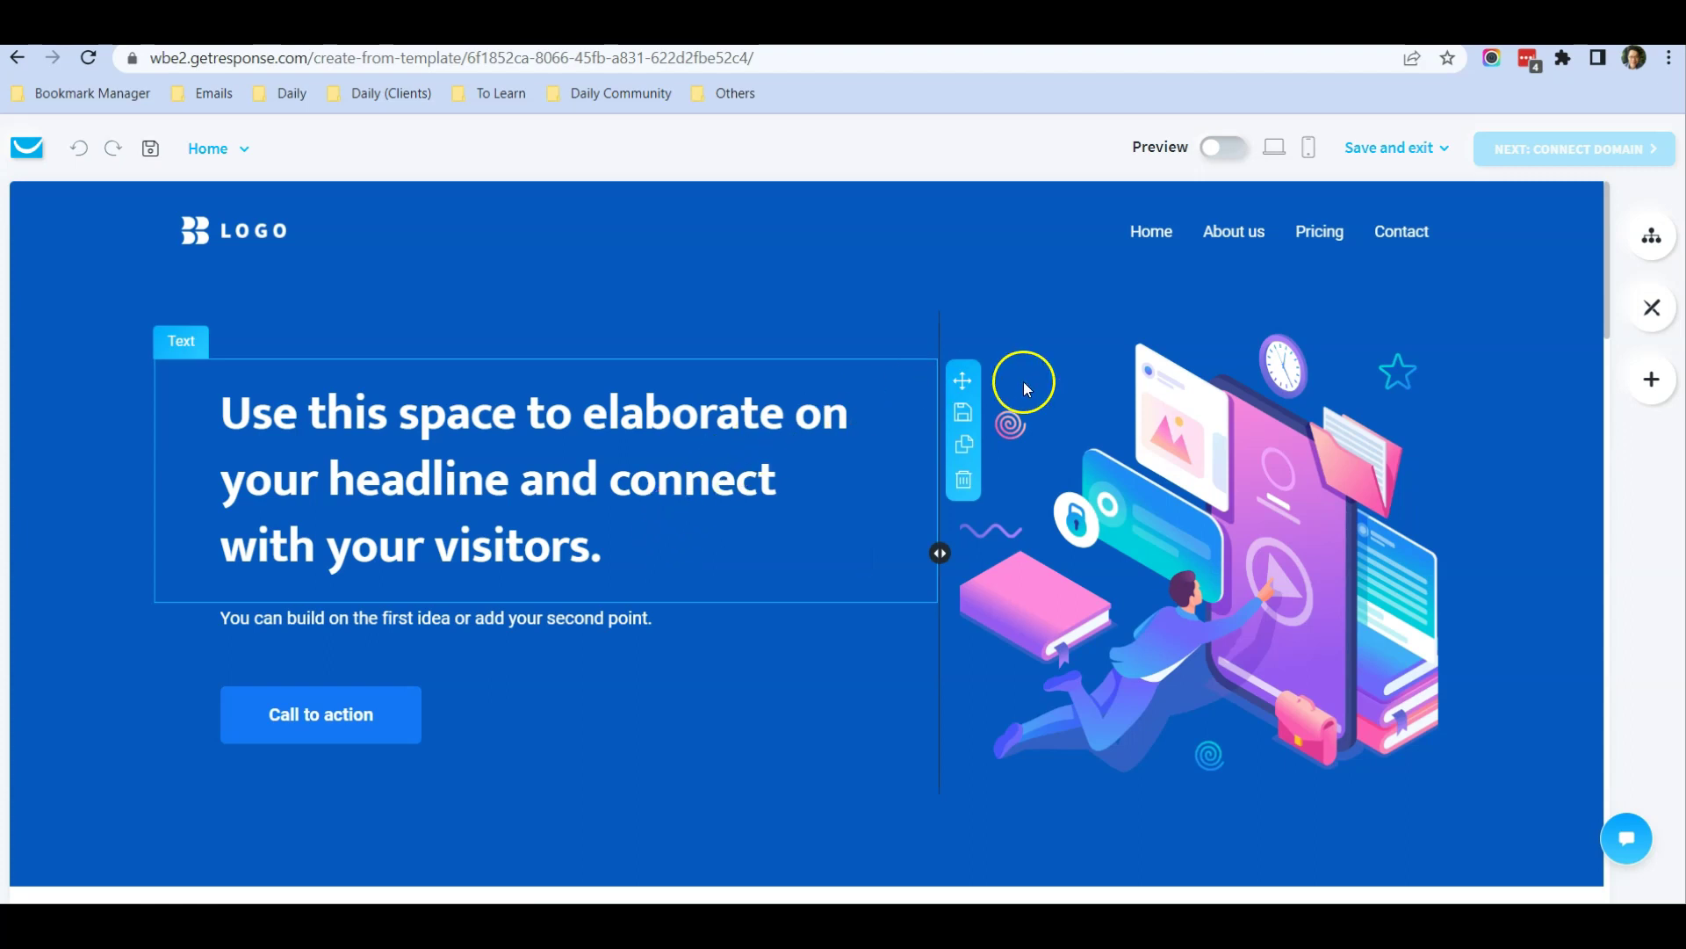
scroll(1110, 418, down, 5)
scroll(1110, 418, down, 15)
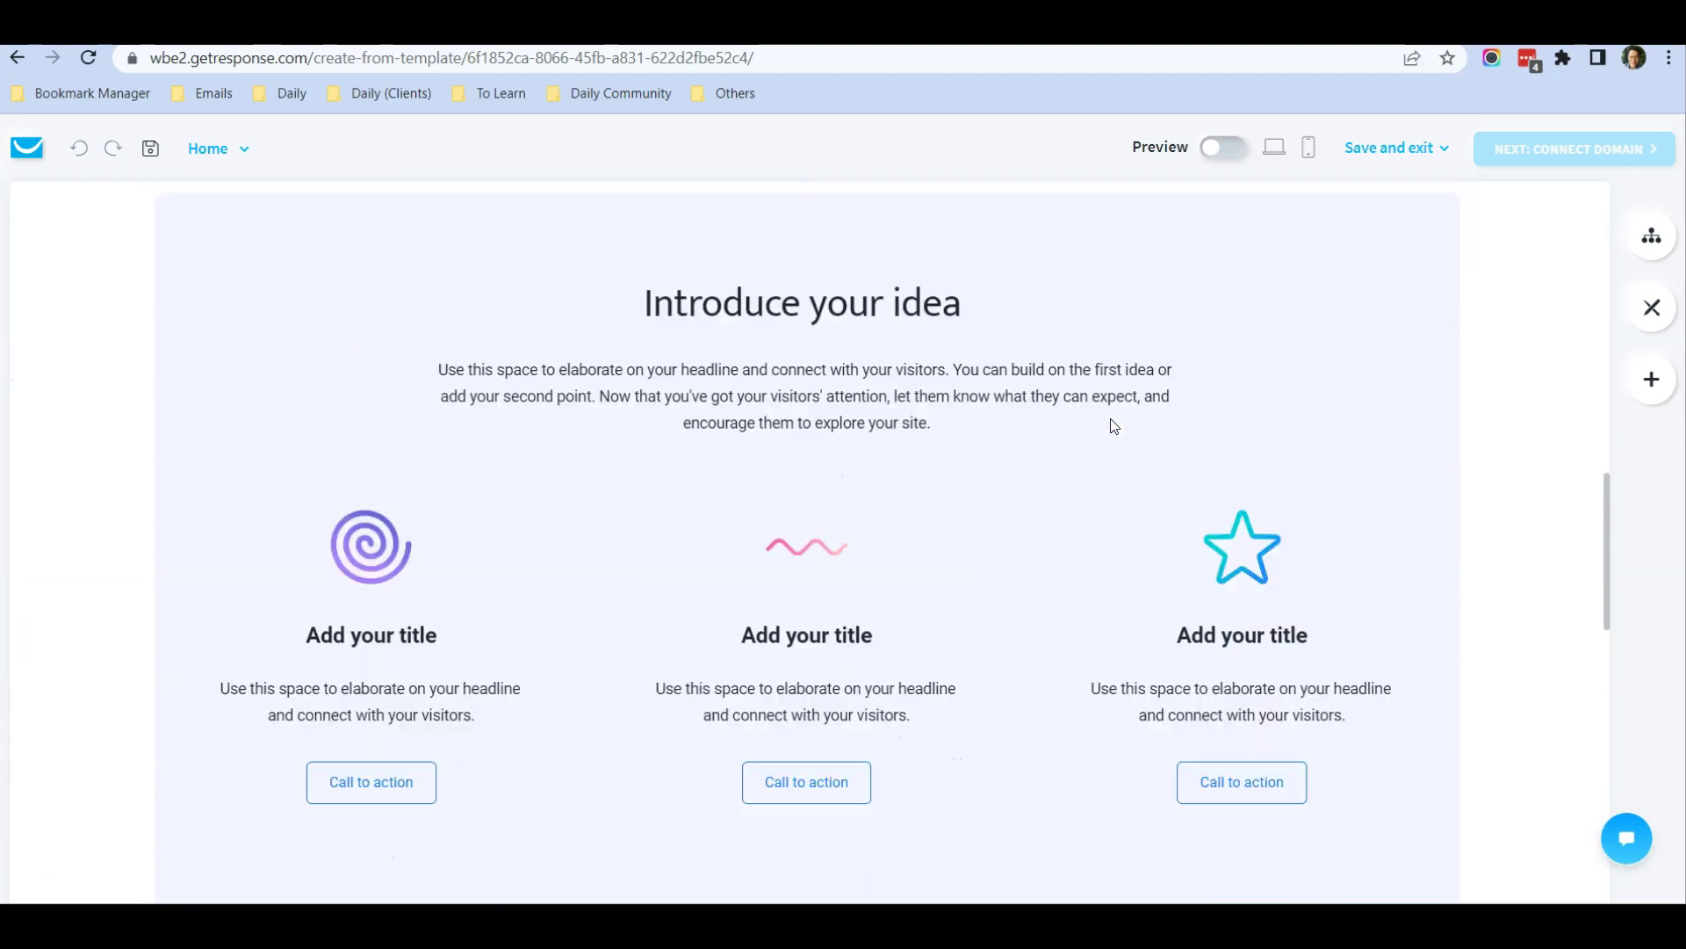
scroll(1111, 425, down, 7)
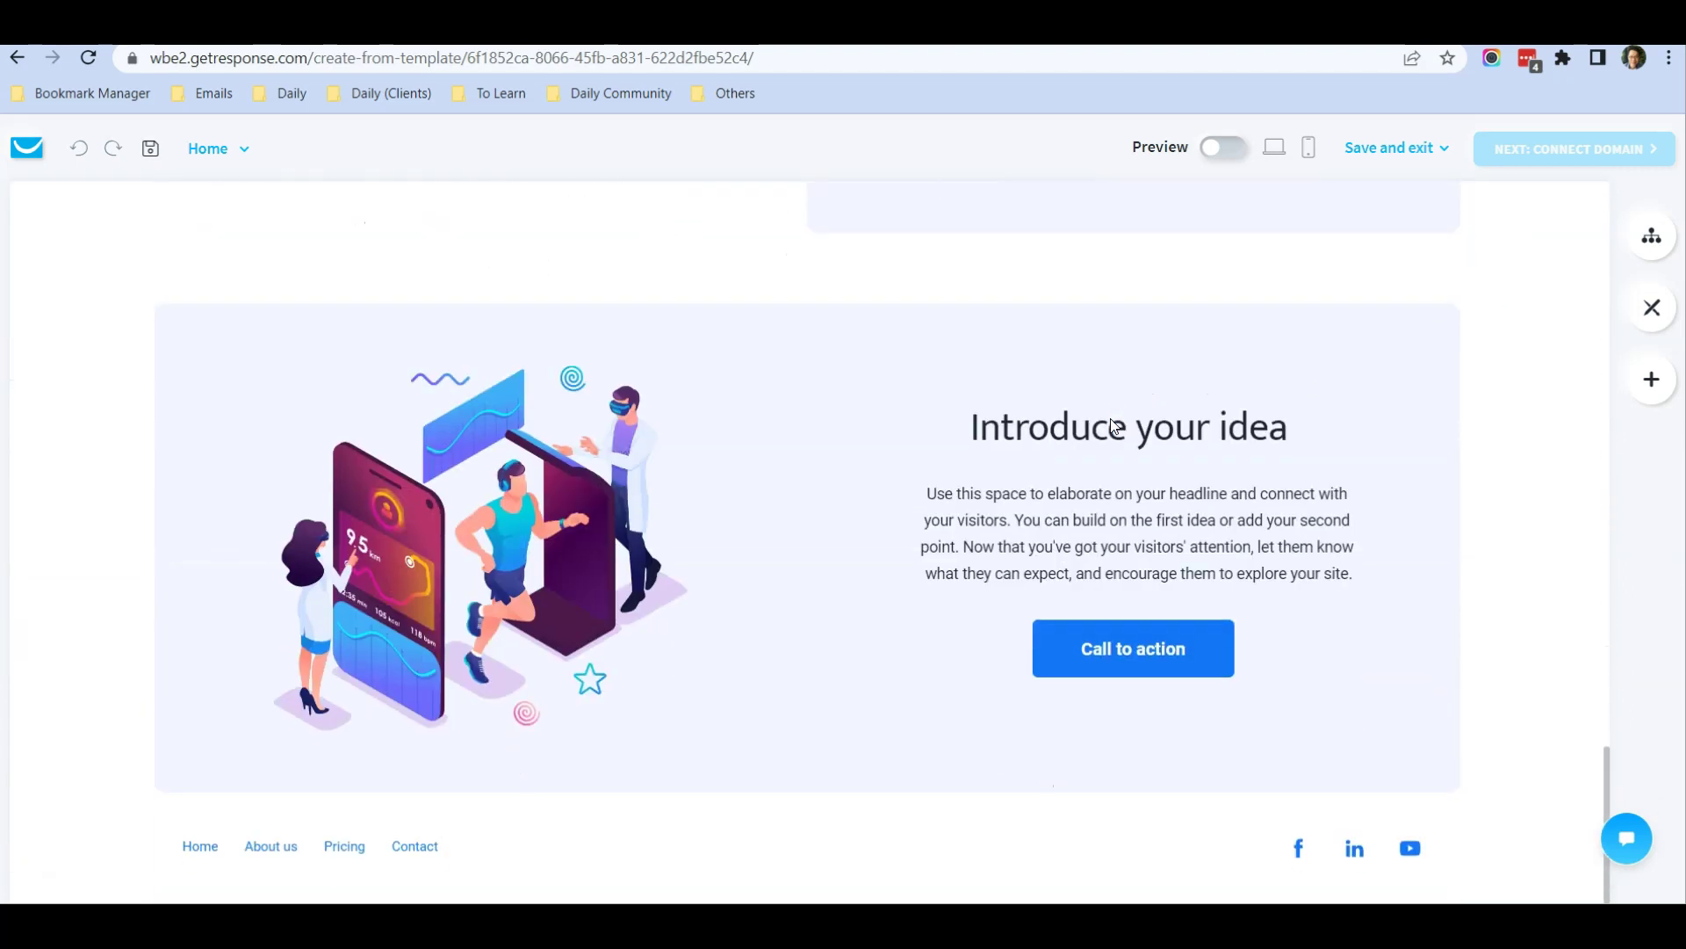
Select the Introduce your idea section, return to the top, and show the Save and exit options.
click(31, 442)
scroll(564, 471, up, 20)
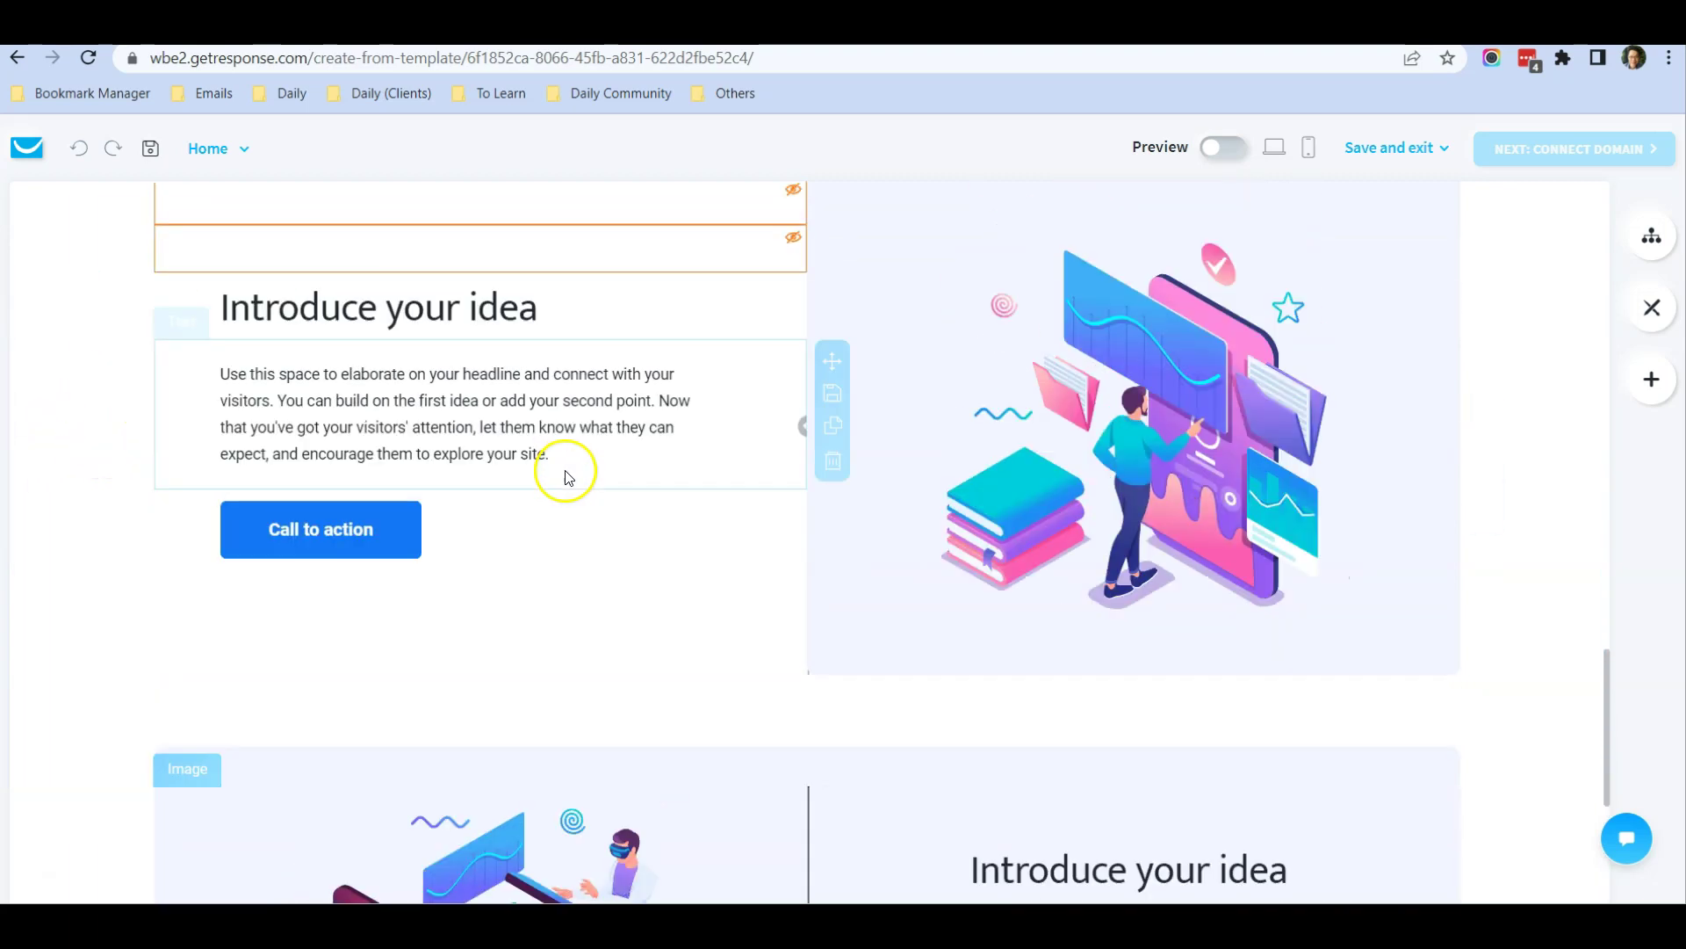
scroll(563, 467, up, 4)
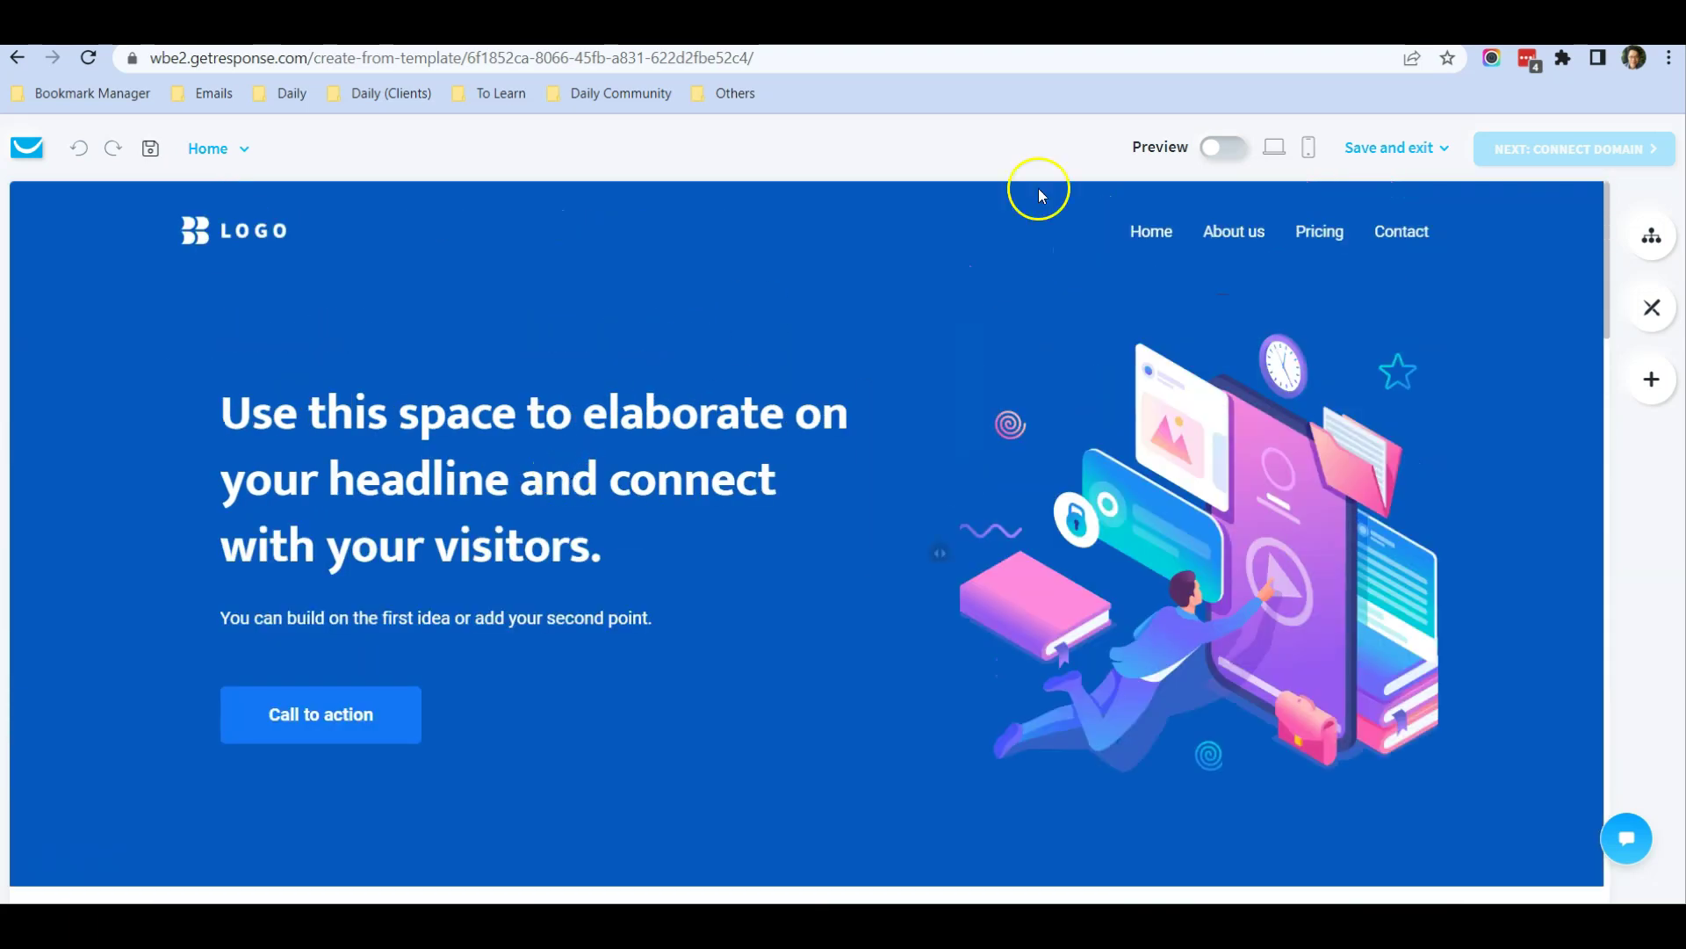
click(1396, 148)
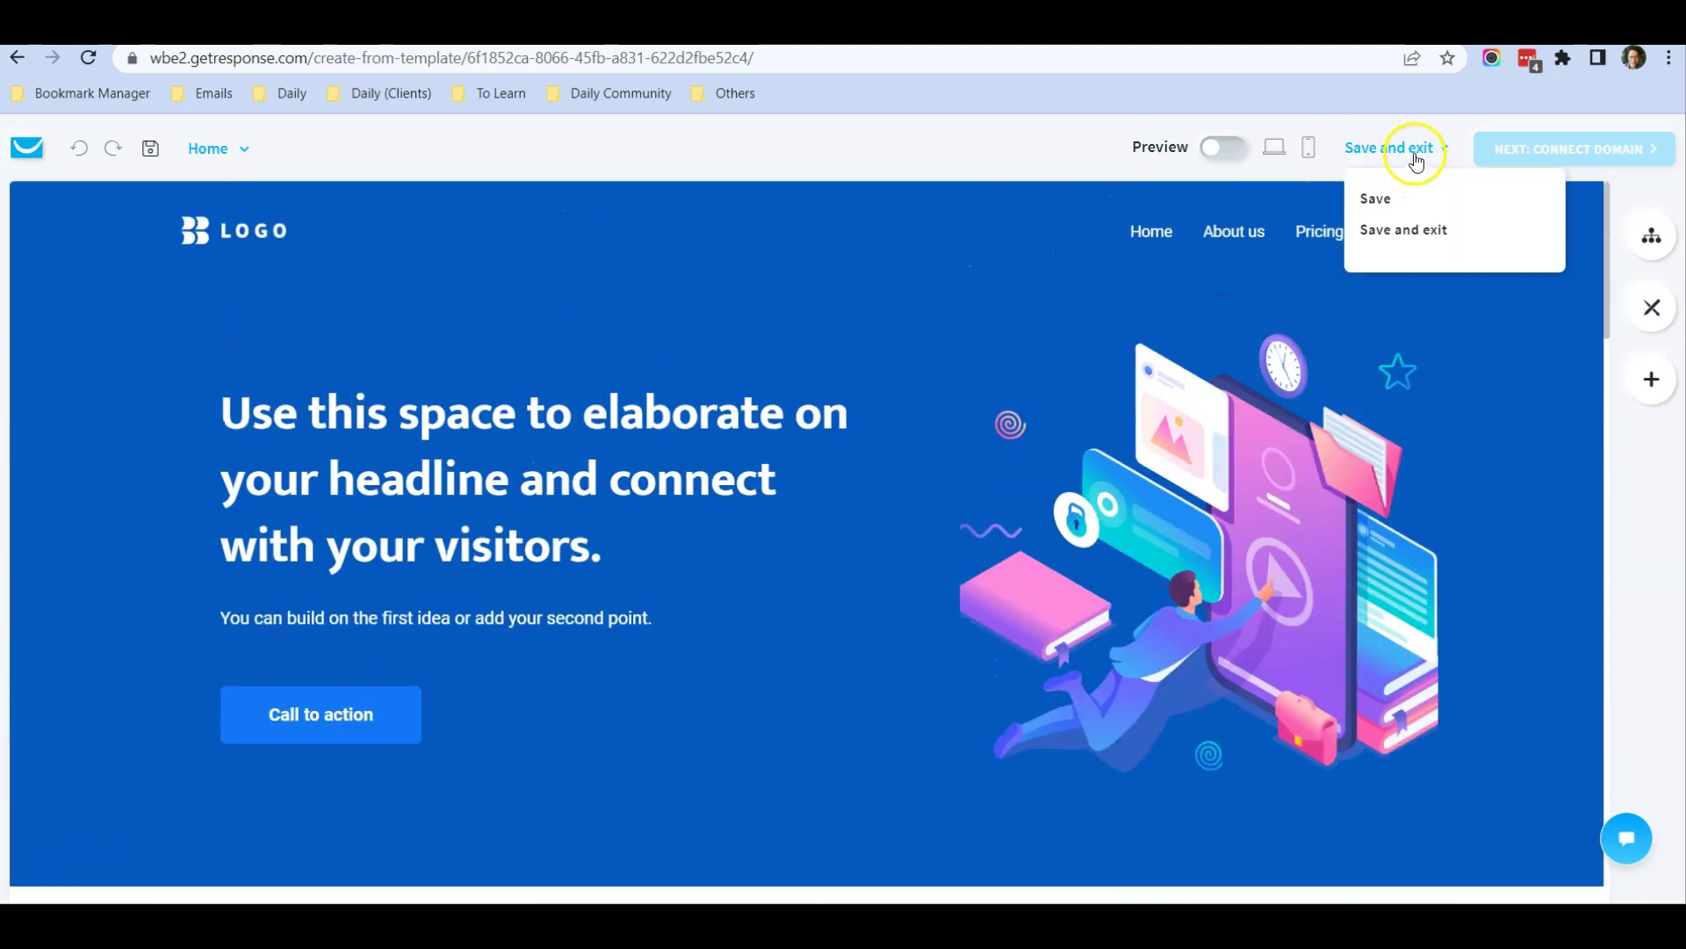
Save and exit the Predesigned #090 site, then go back to the websites list.
click(1395, 231)
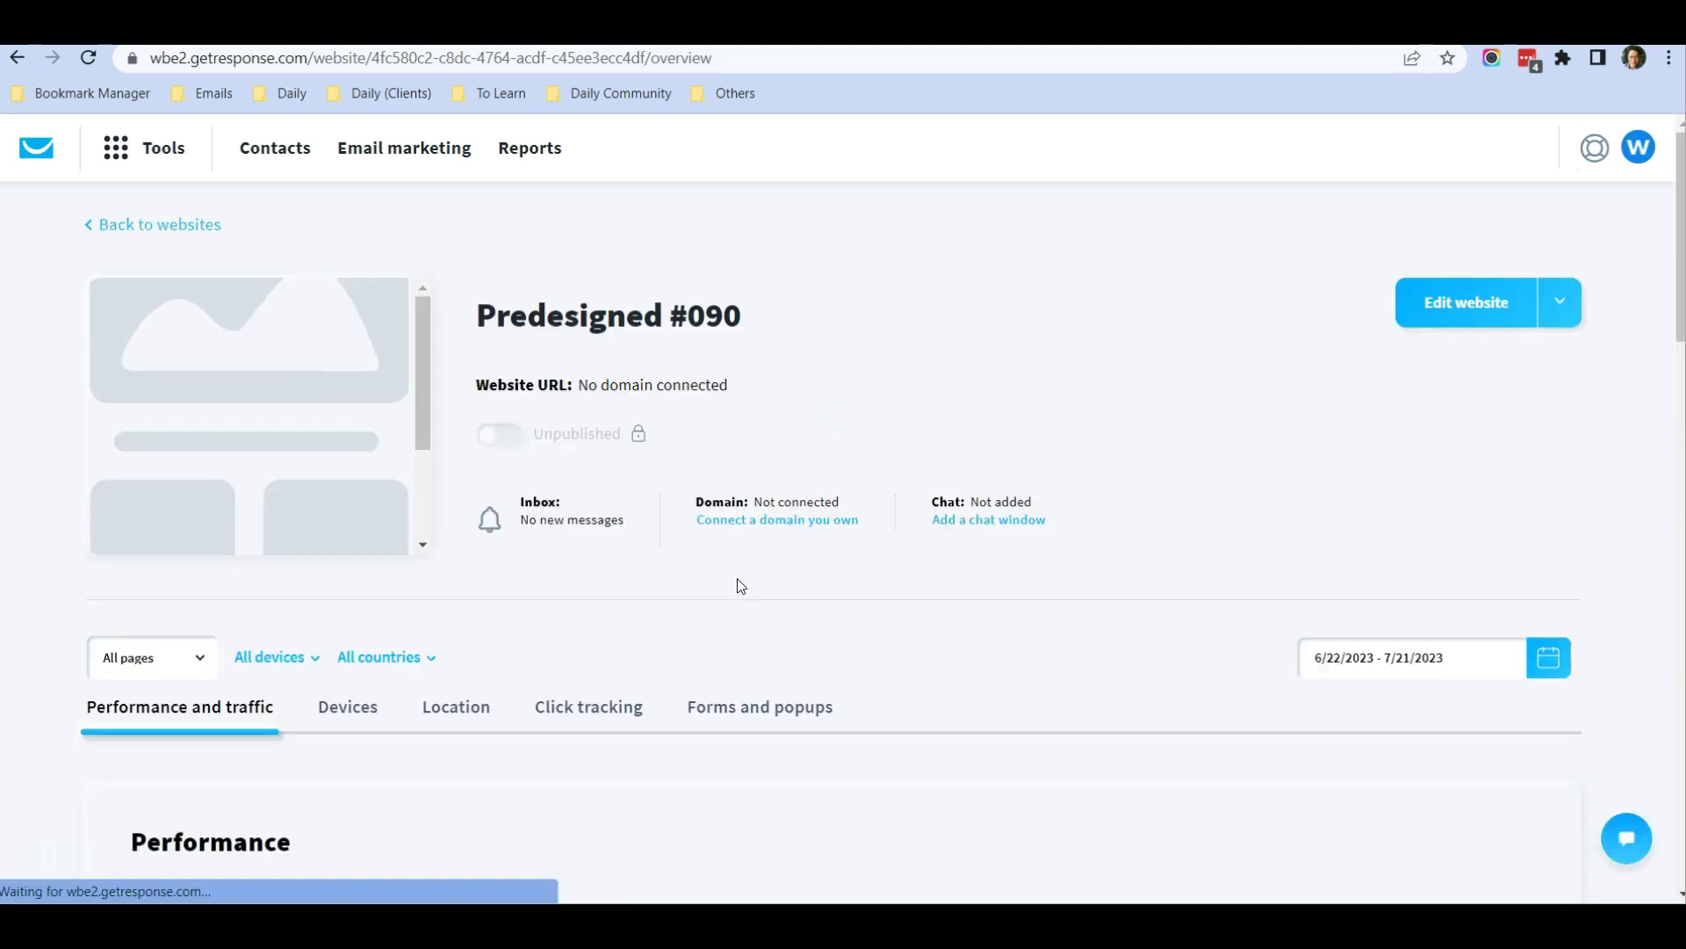
scroll(729, 615, down, 2)
scroll(614, 545, up, 2)
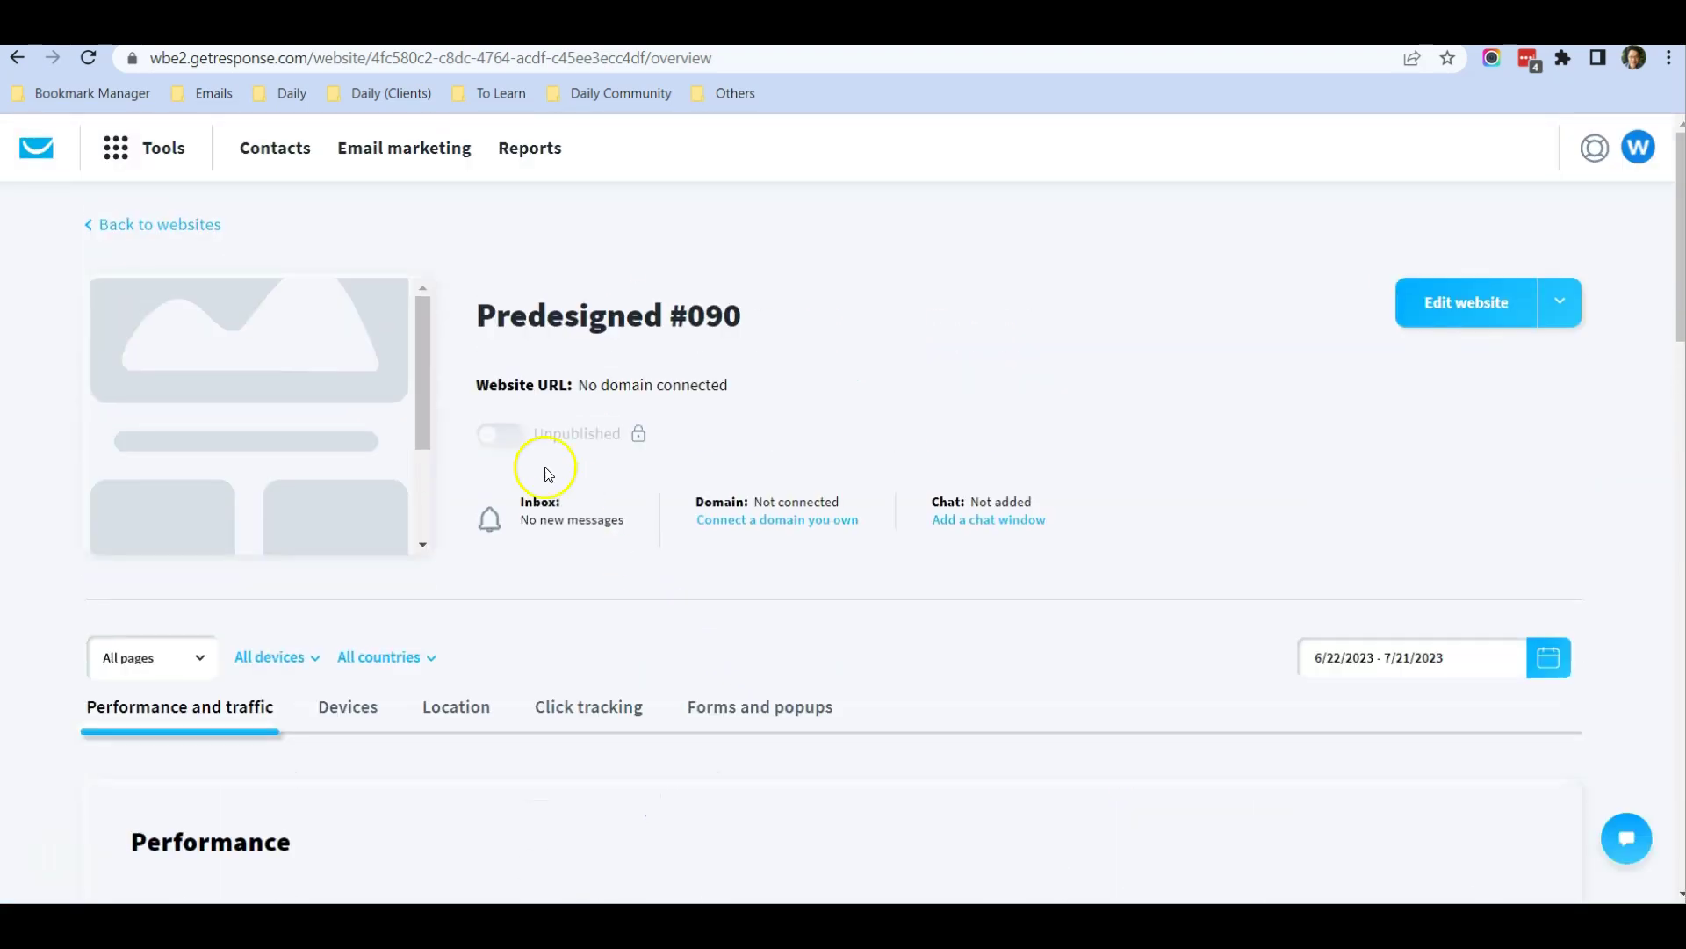
click(162, 221)
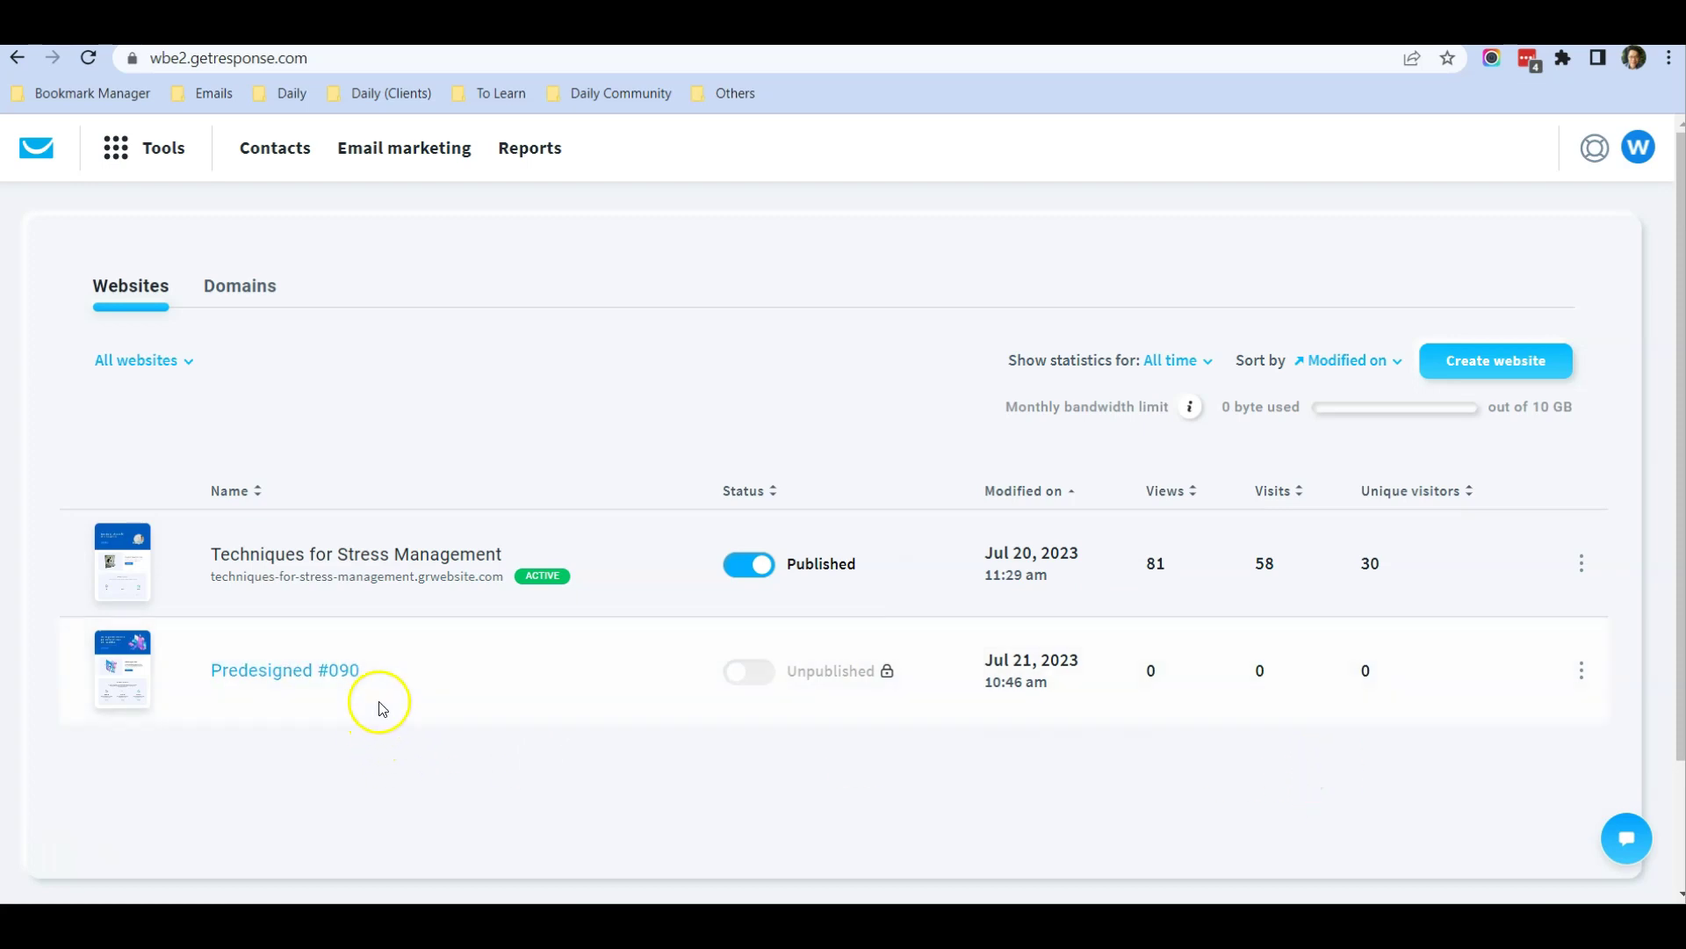
Edit Predesigned #090 from its row's three-dot menu and review the hero section.
click(1582, 672)
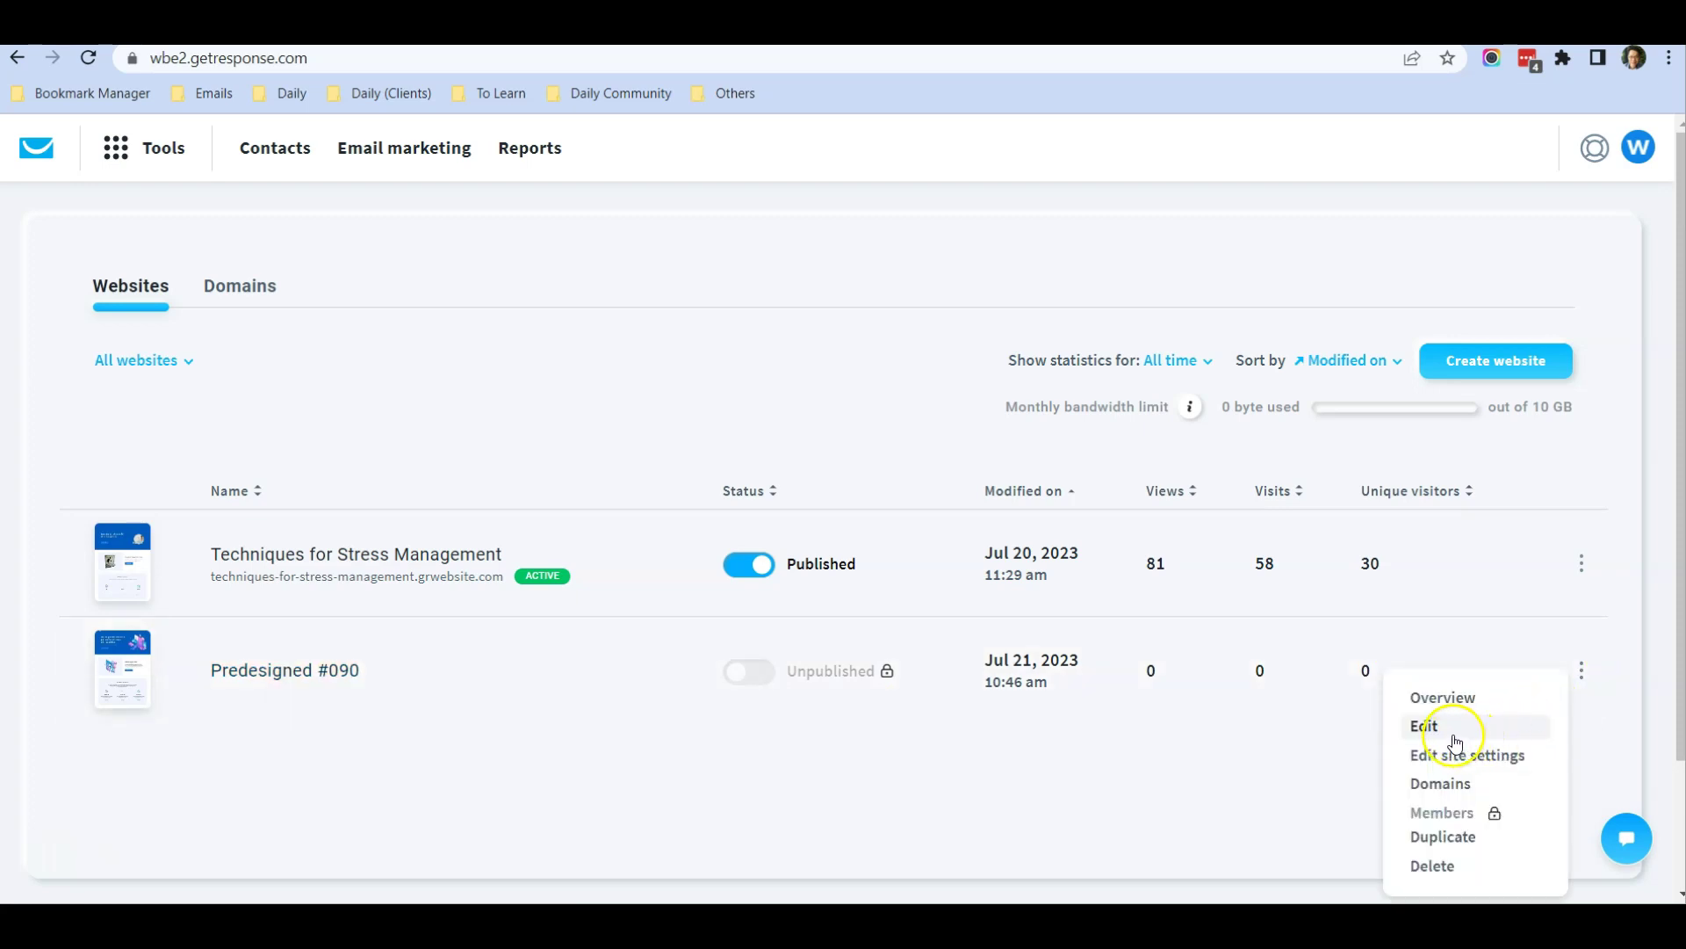
click(1448, 733)
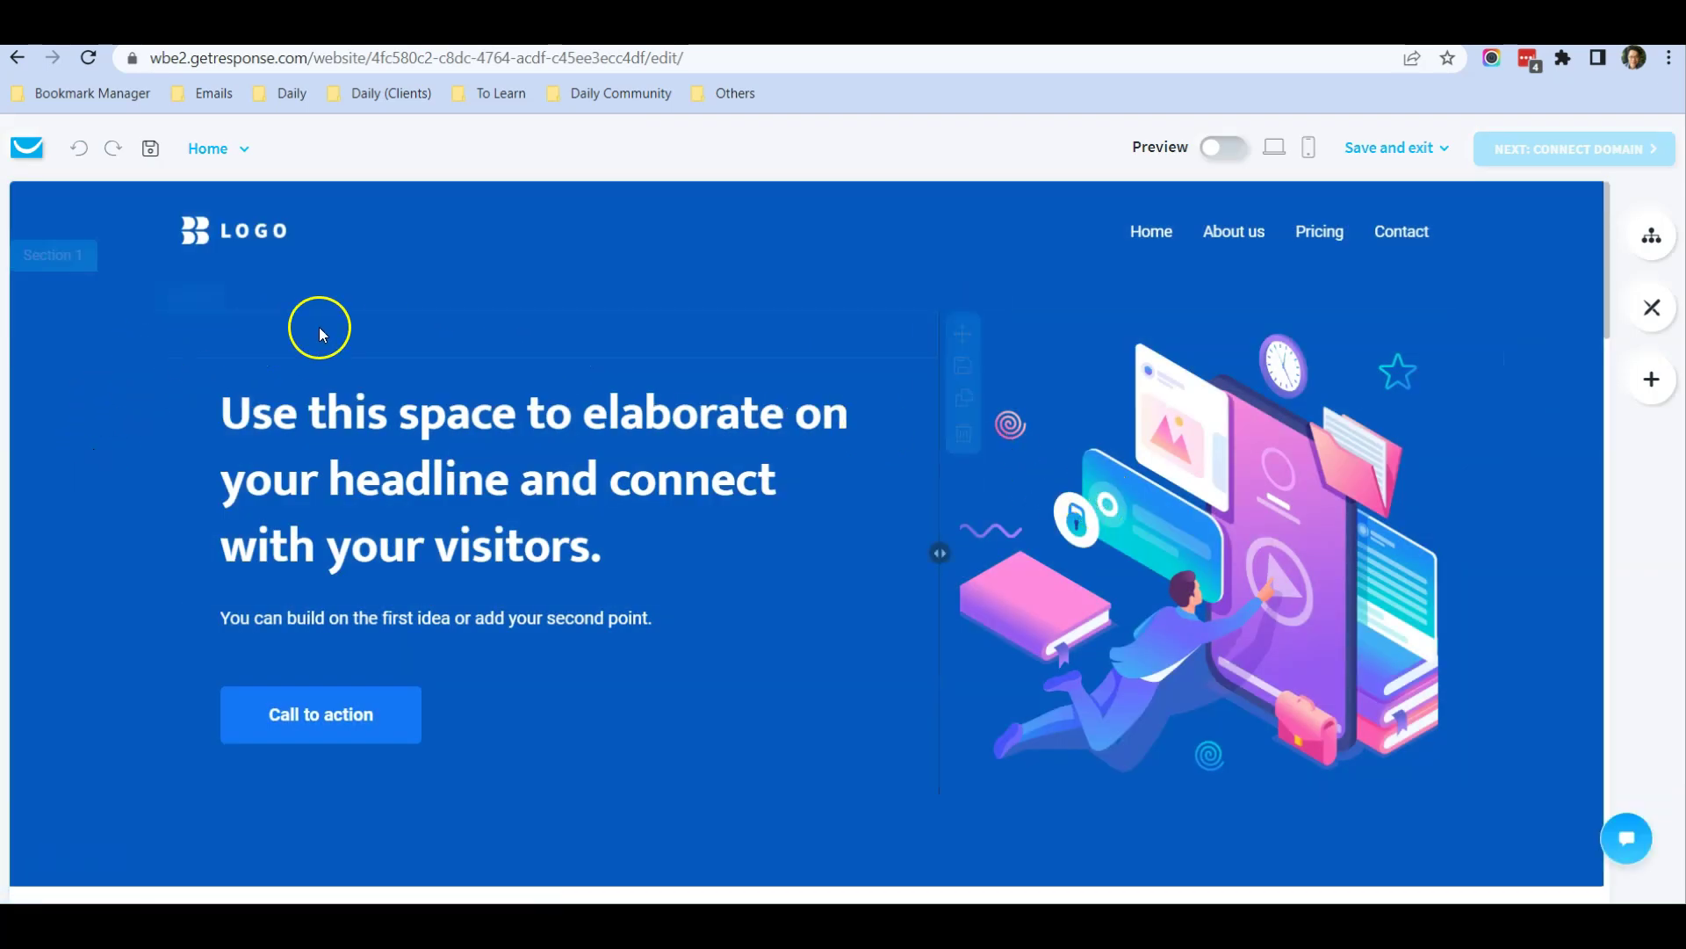
scroll(1249, 500, down, 5)
scroll(1250, 500, down, 12)
scroll(1239, 514, up, 4)
scroll(1236, 512, up, 13)
click(1473, 336)
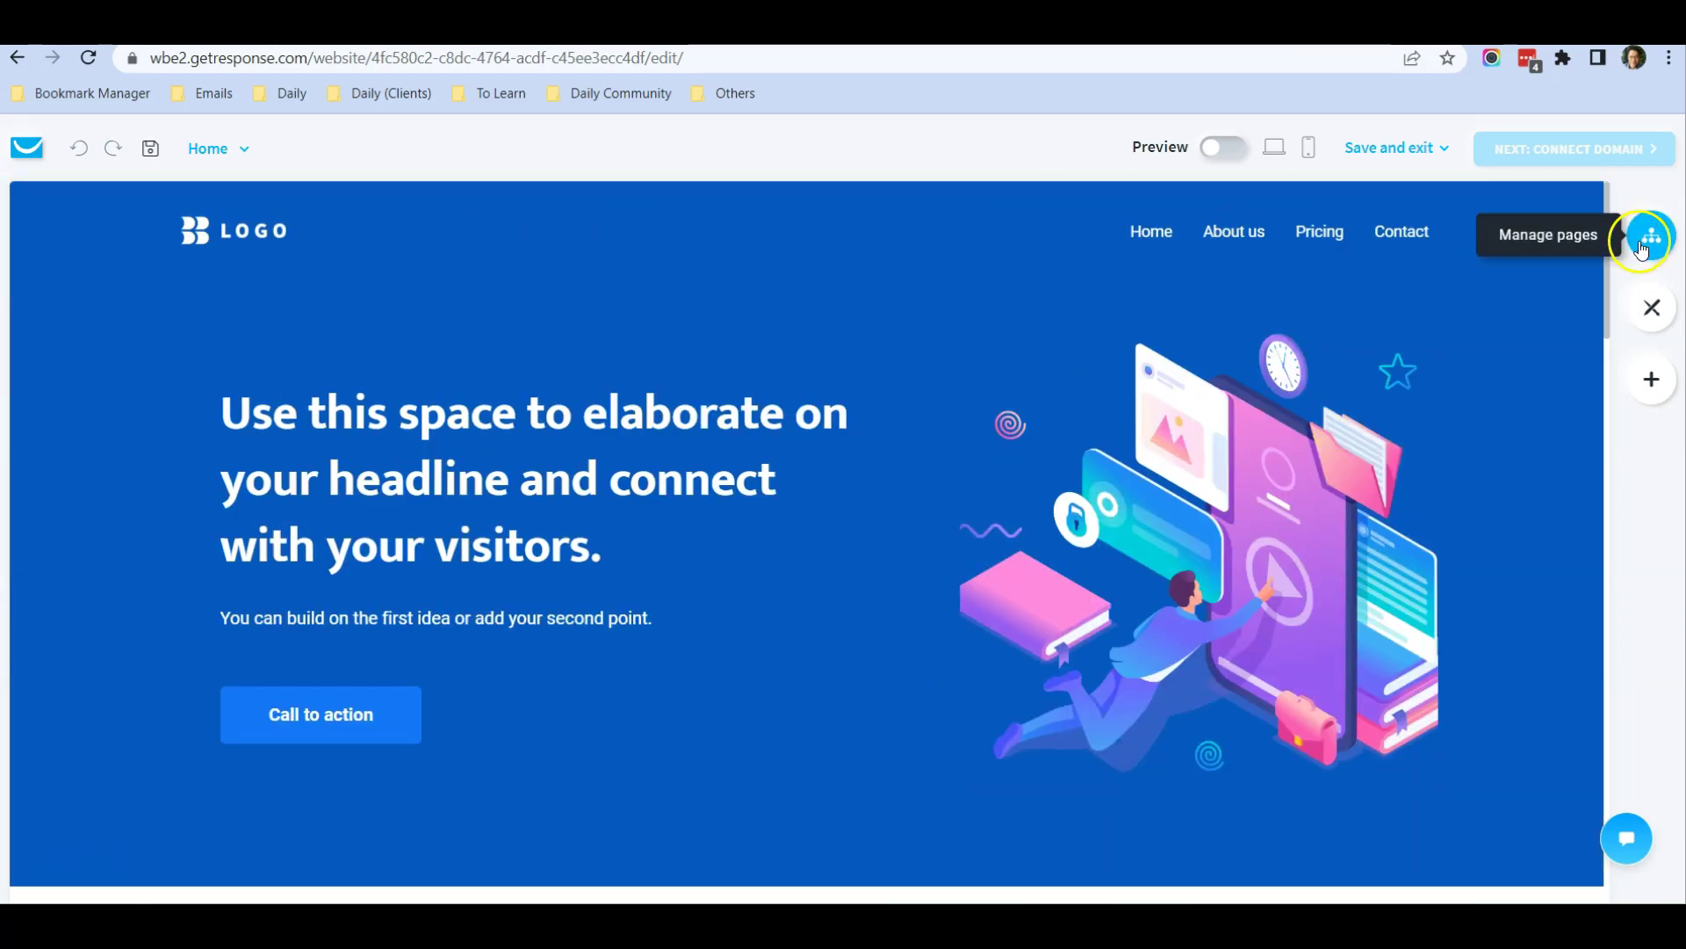
click(1656, 322)
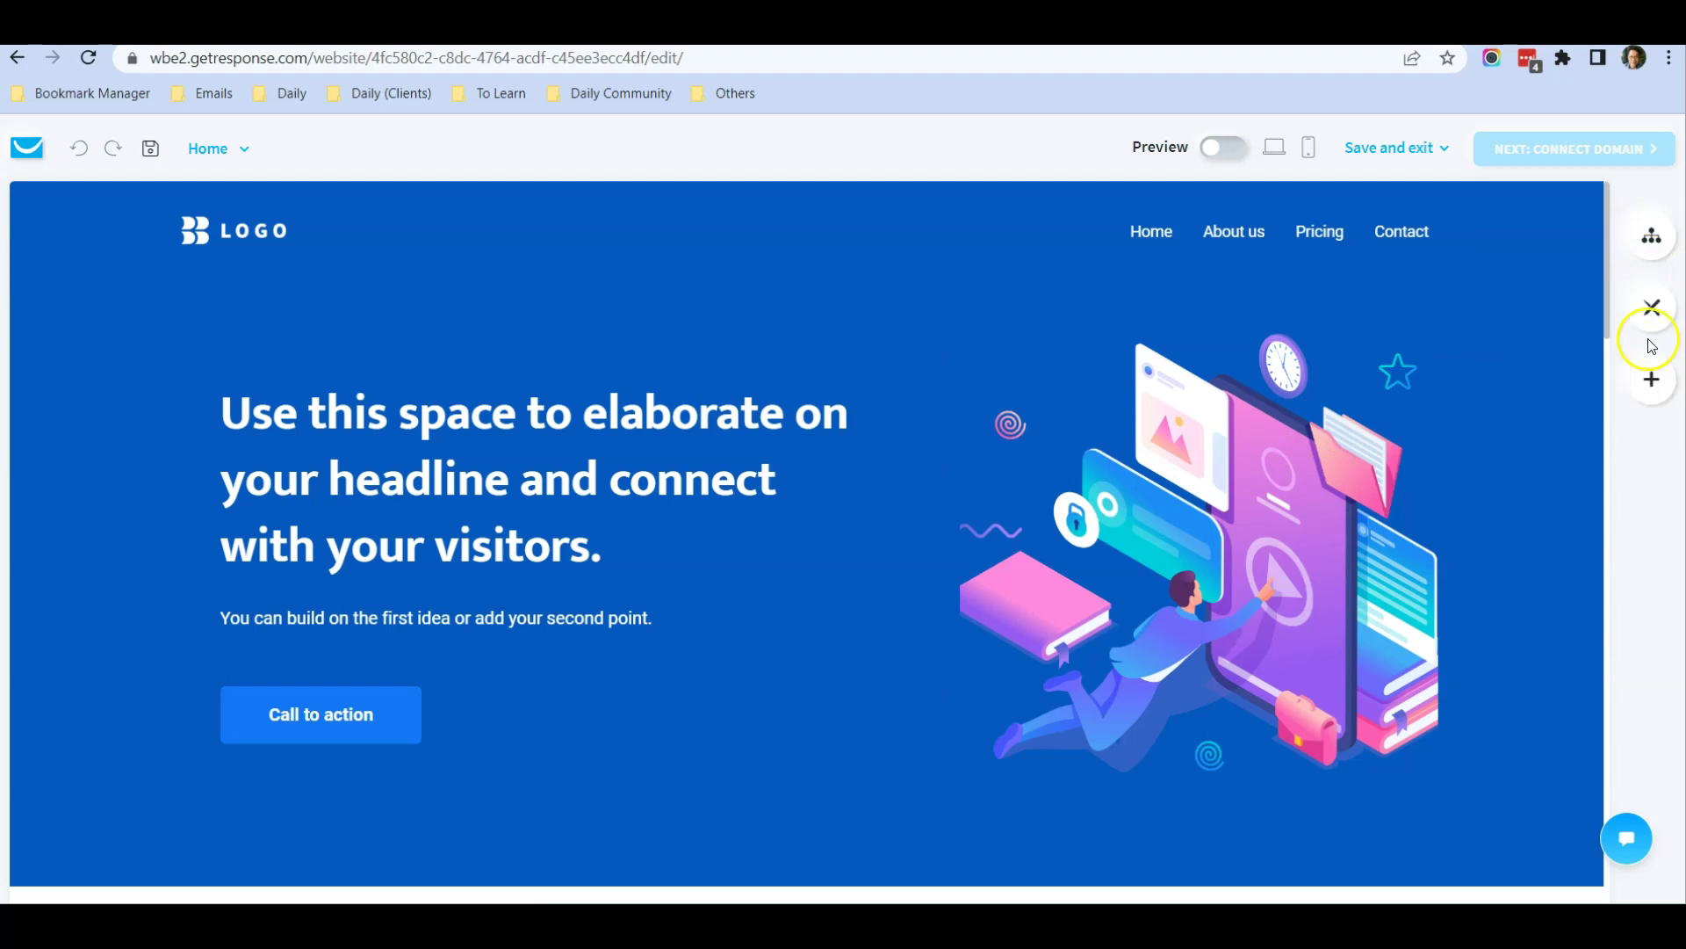
click(1649, 250)
click(1559, 274)
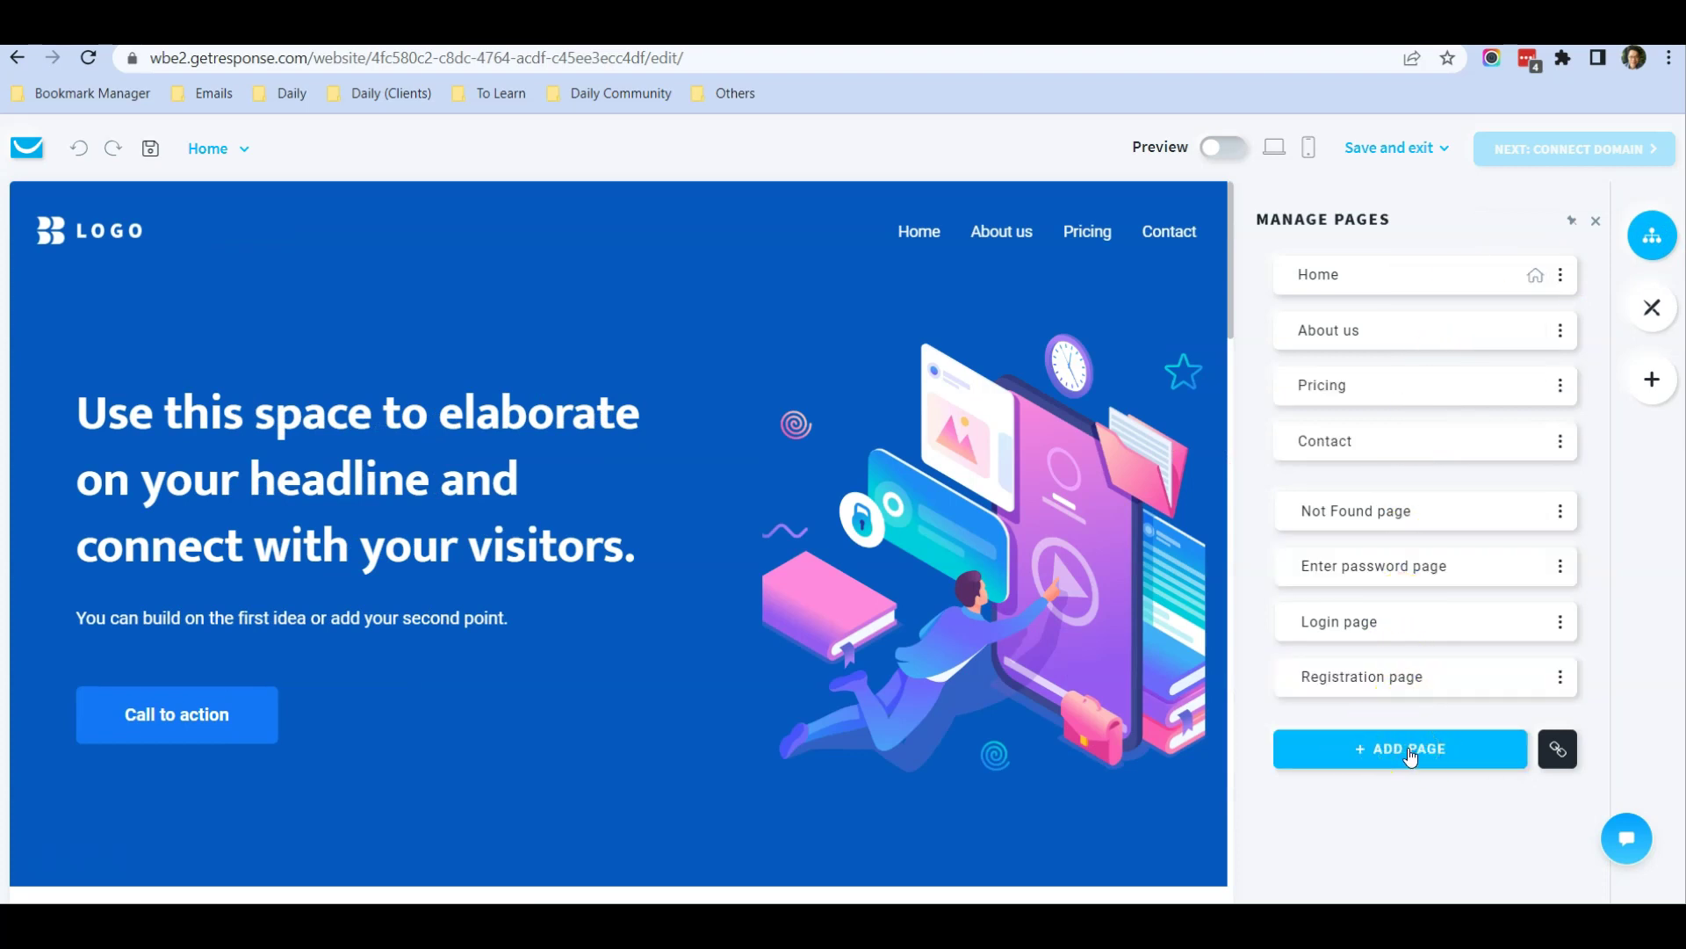
click(1555, 325)
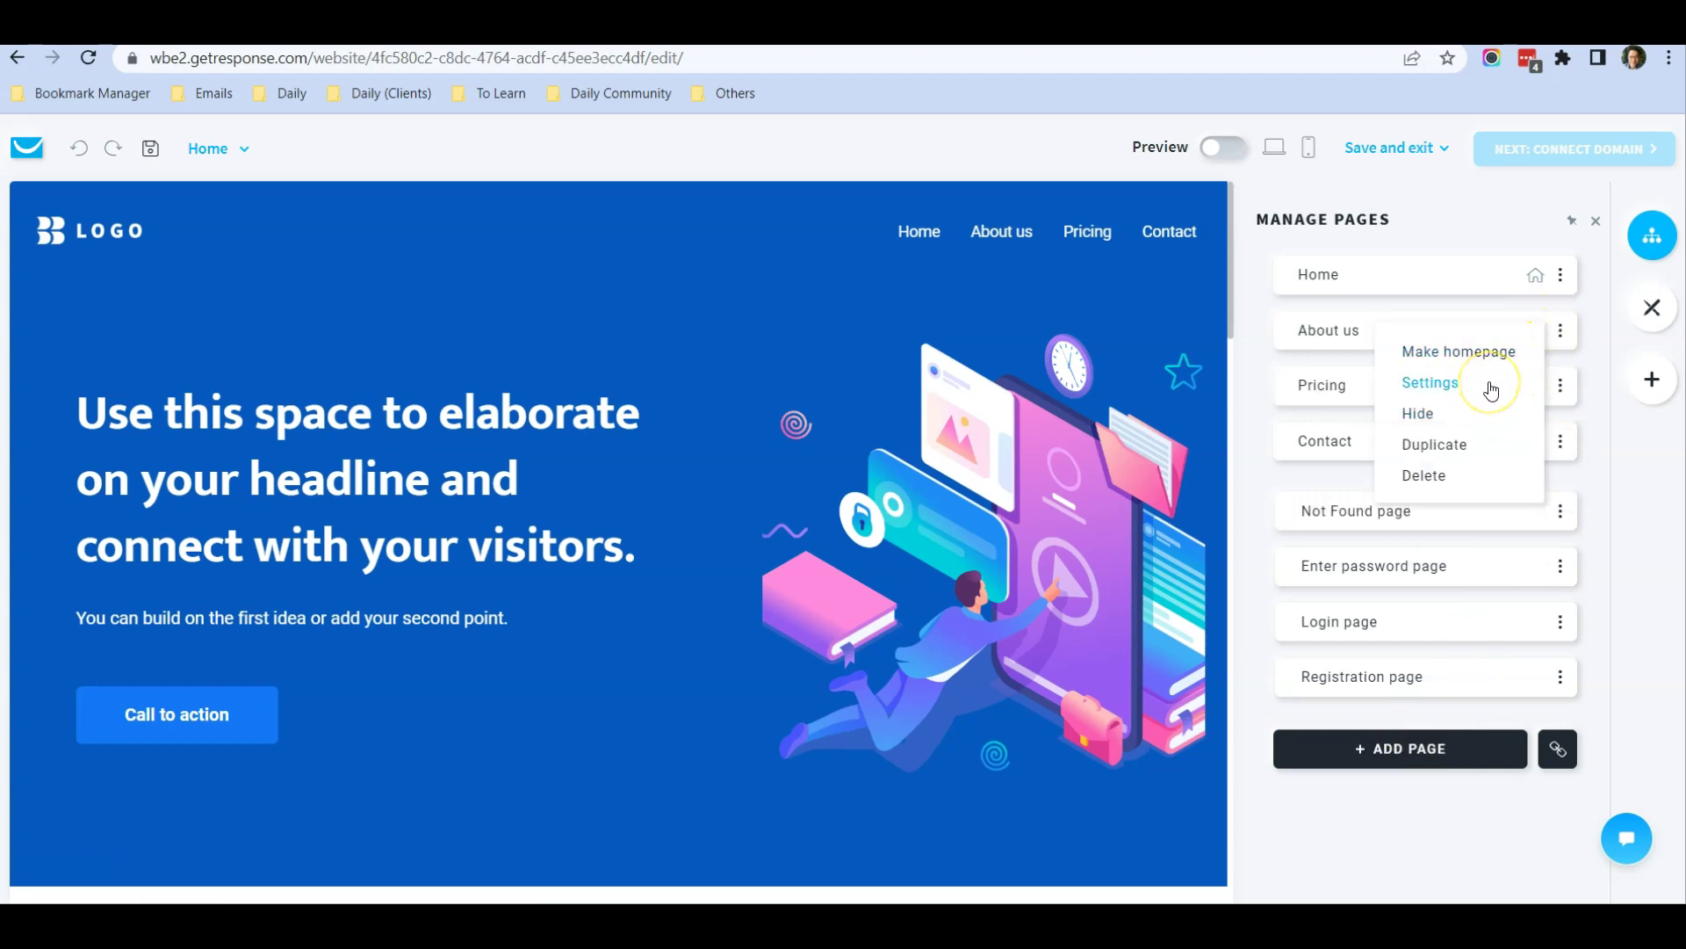
click(1649, 263)
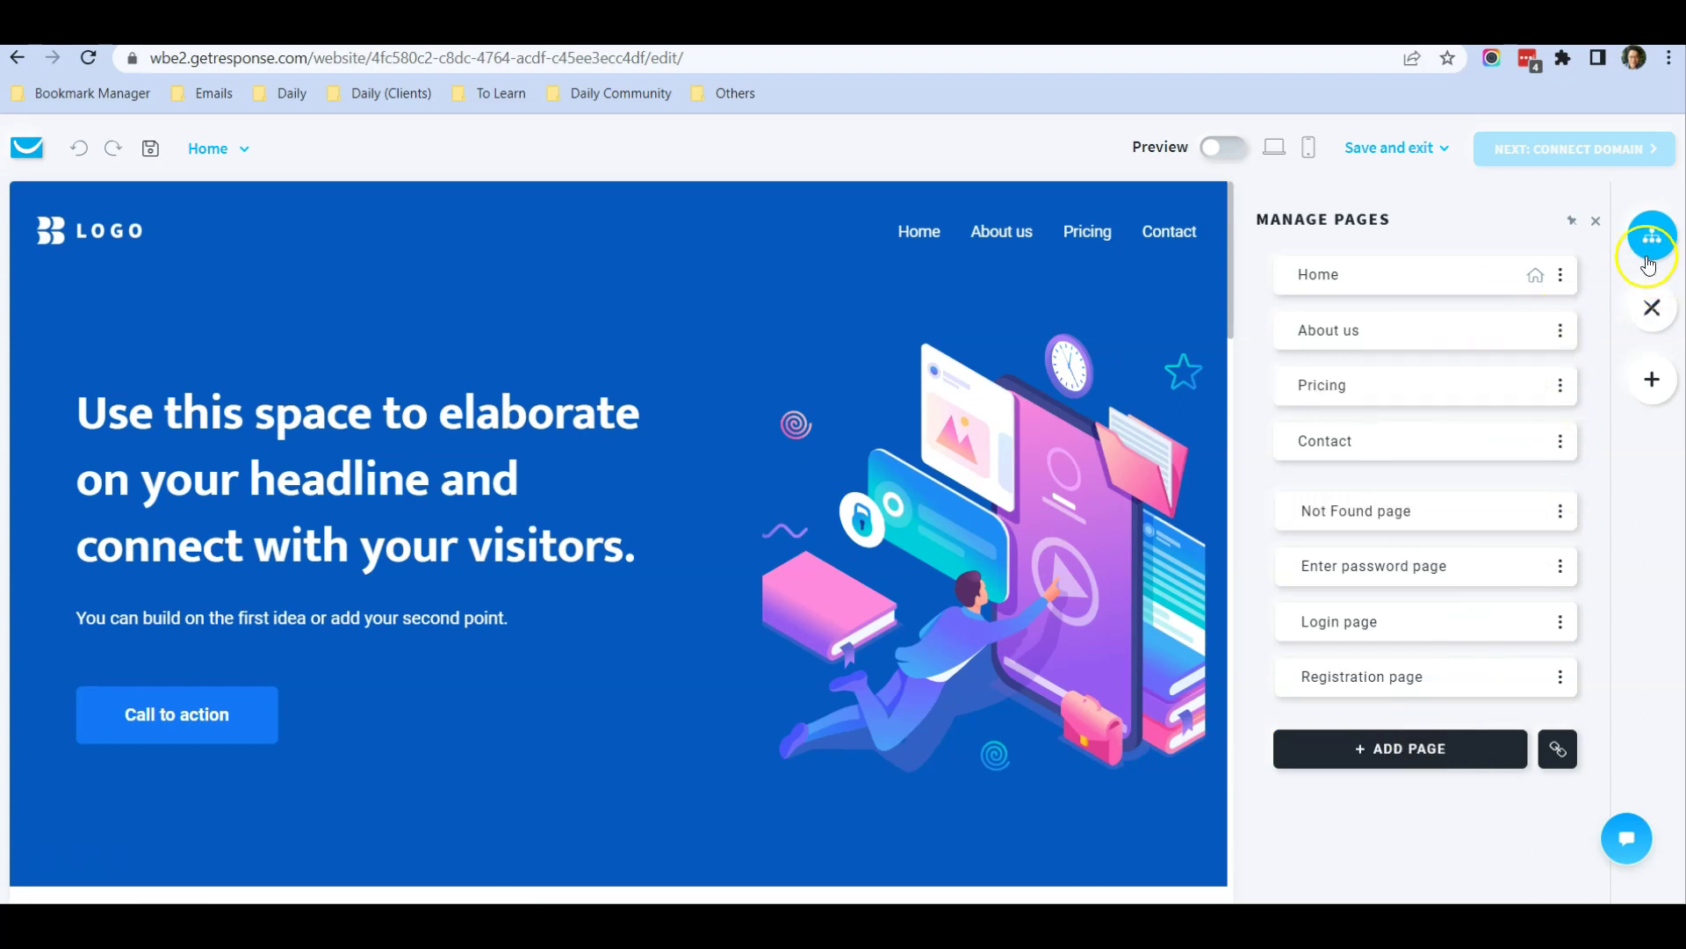
click(1597, 225)
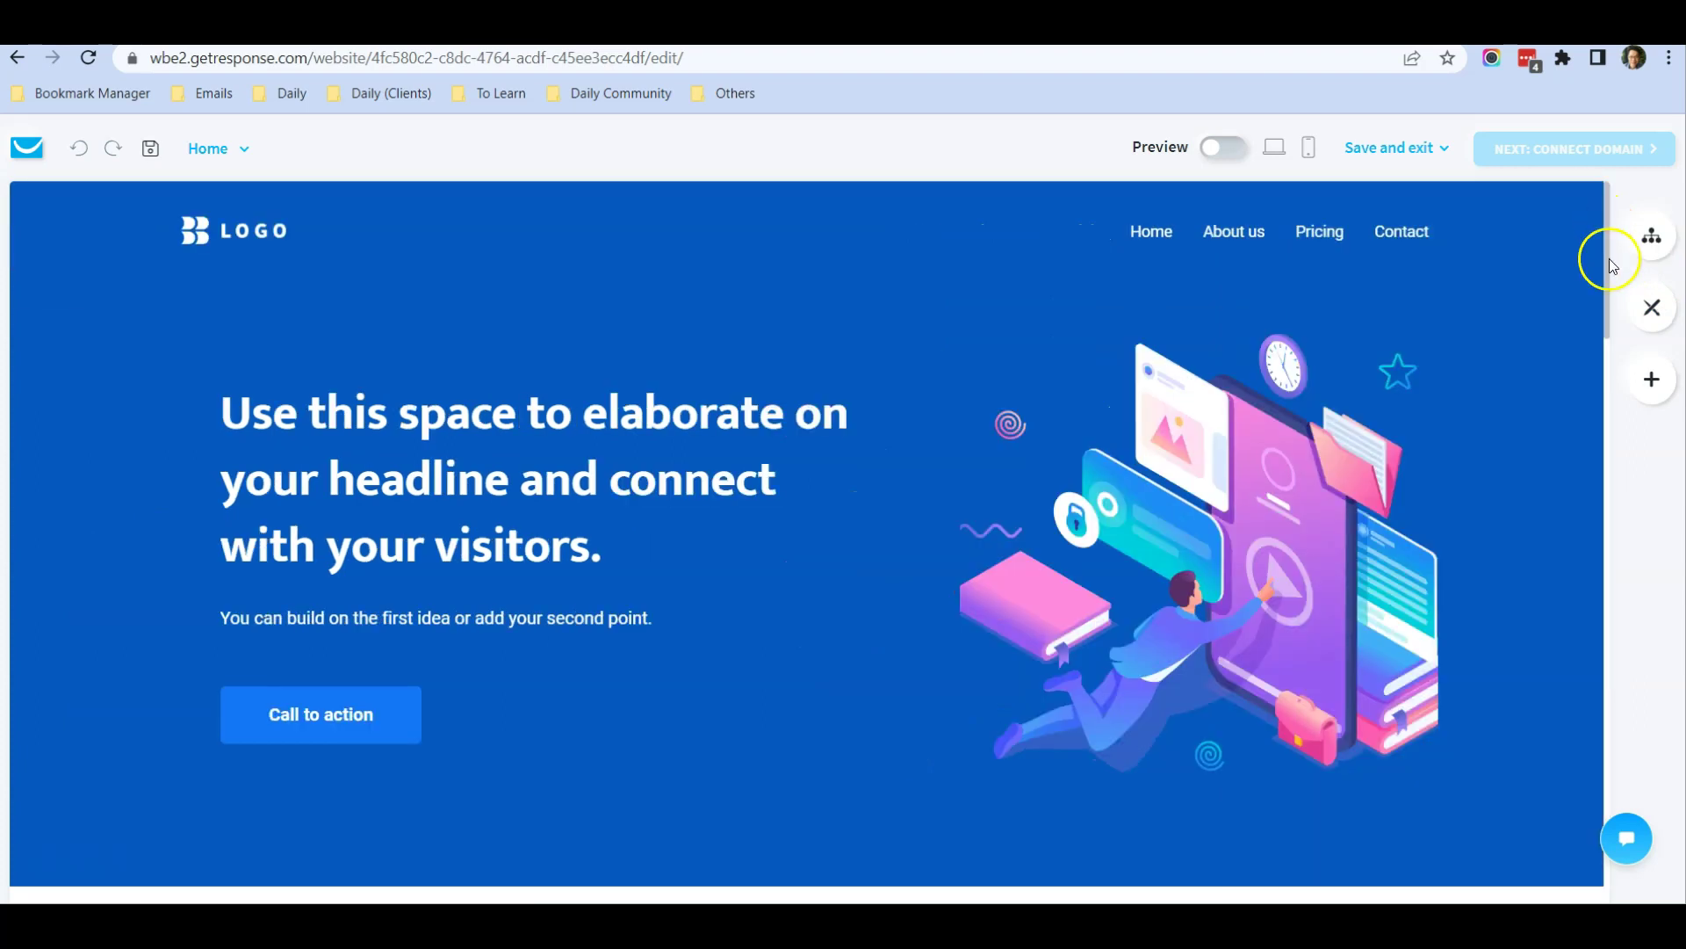
click(1653, 310)
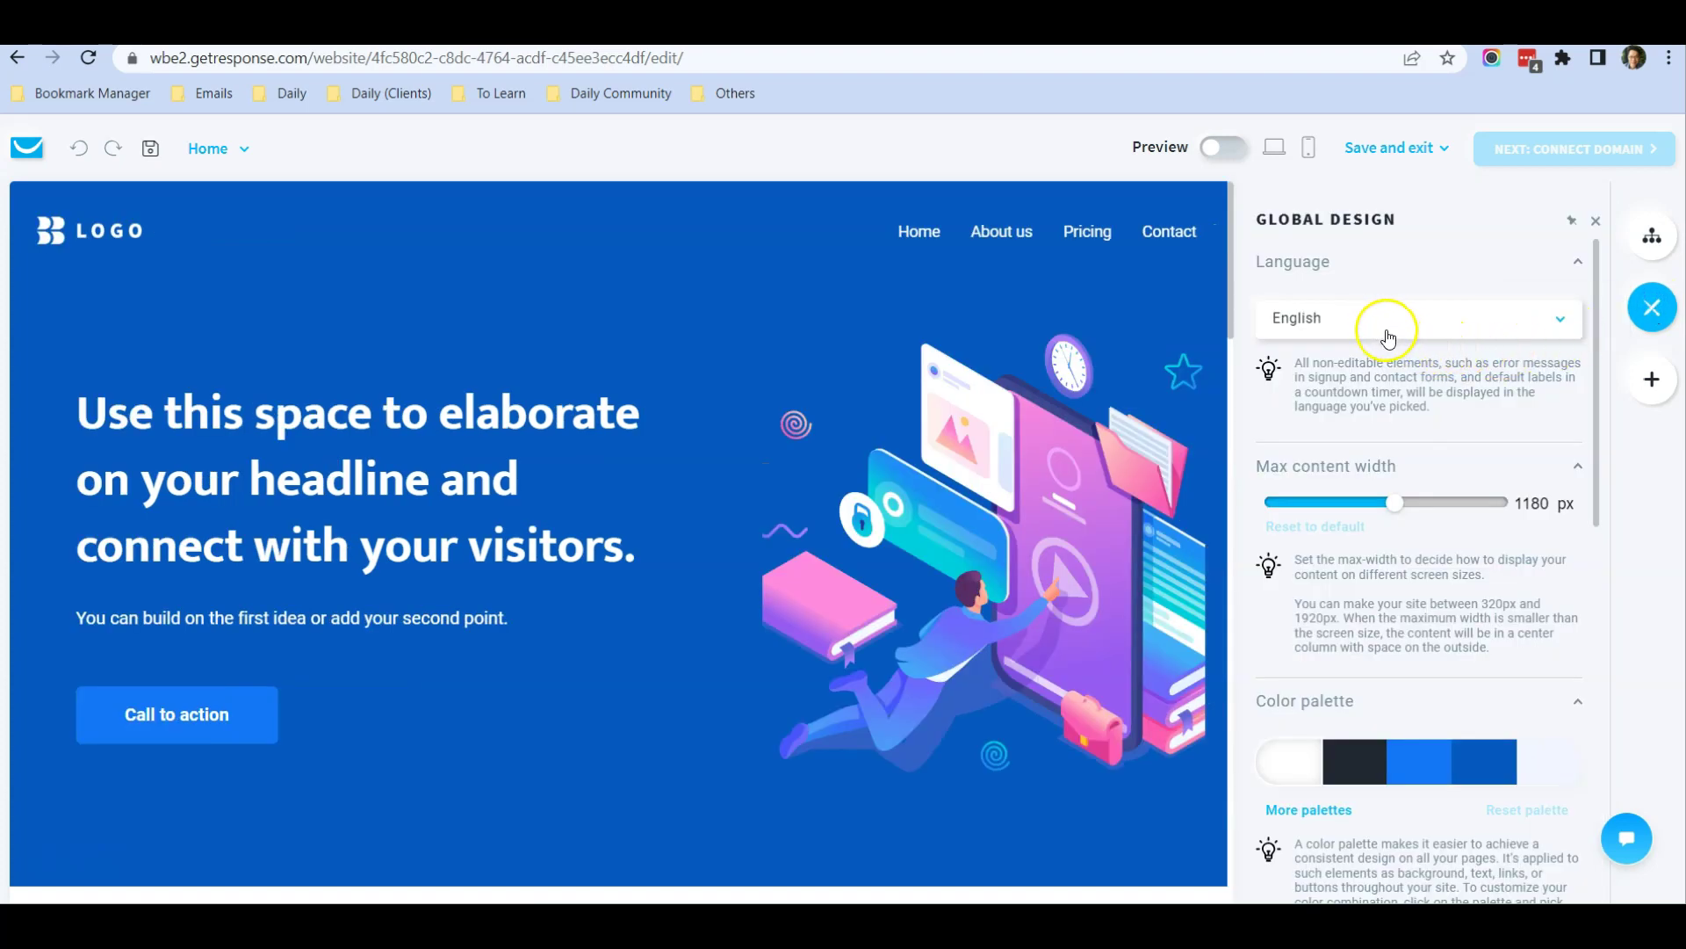
scroll(1388, 339, down, 1)
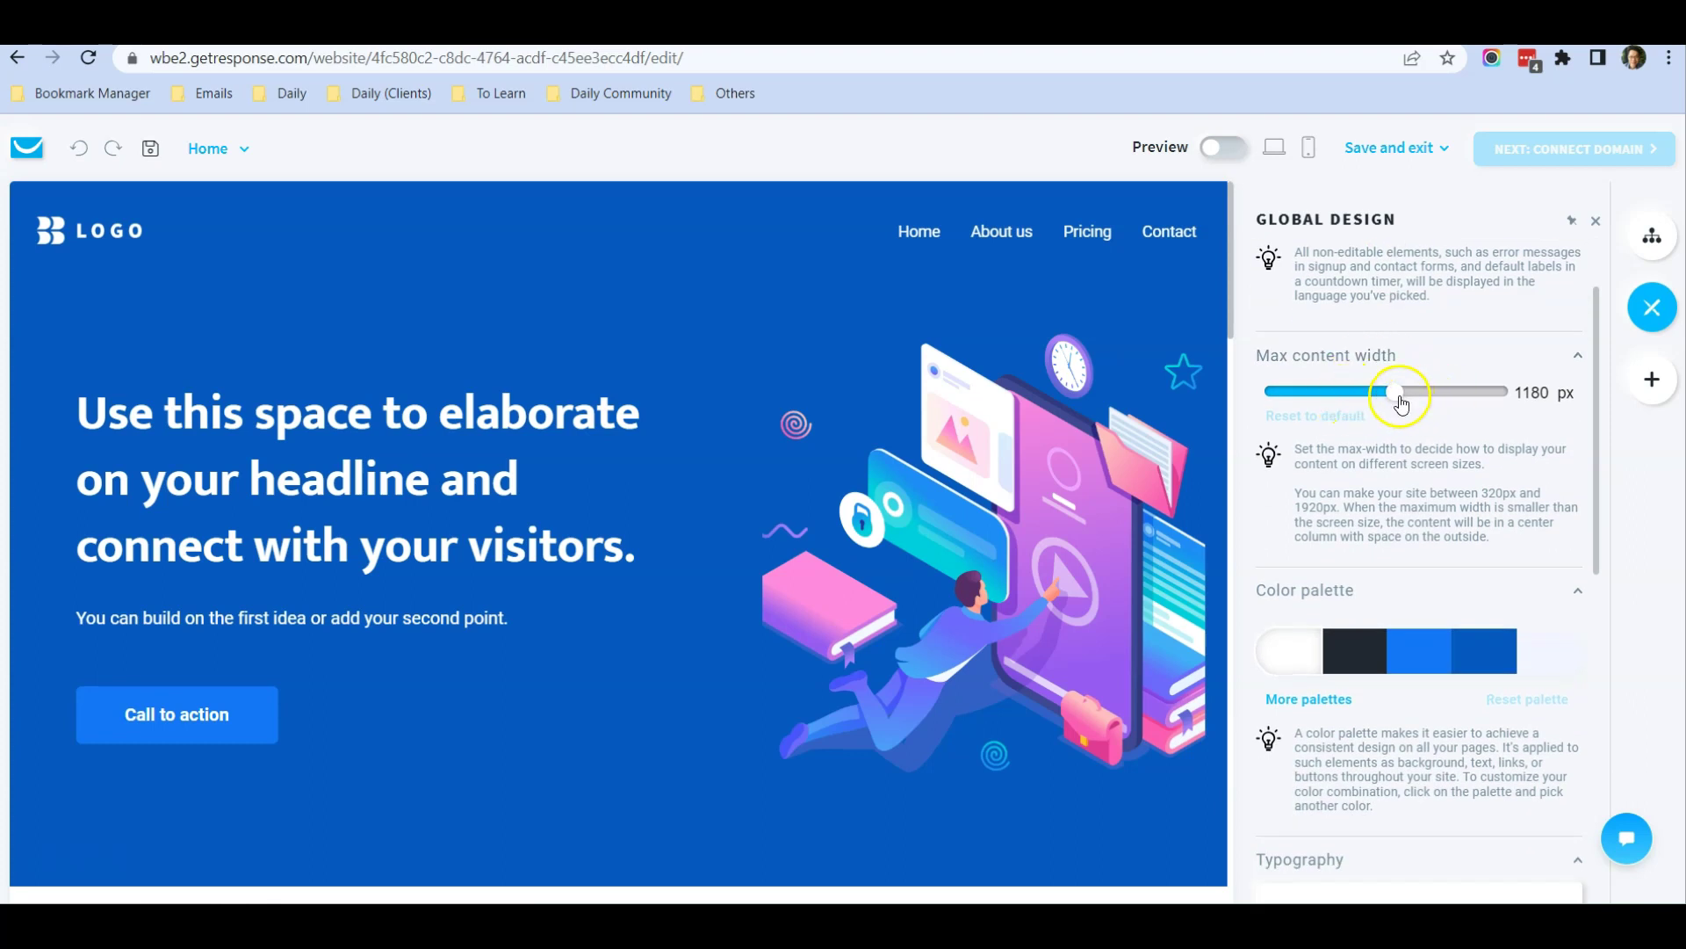
scroll(1420, 416, down, 4)
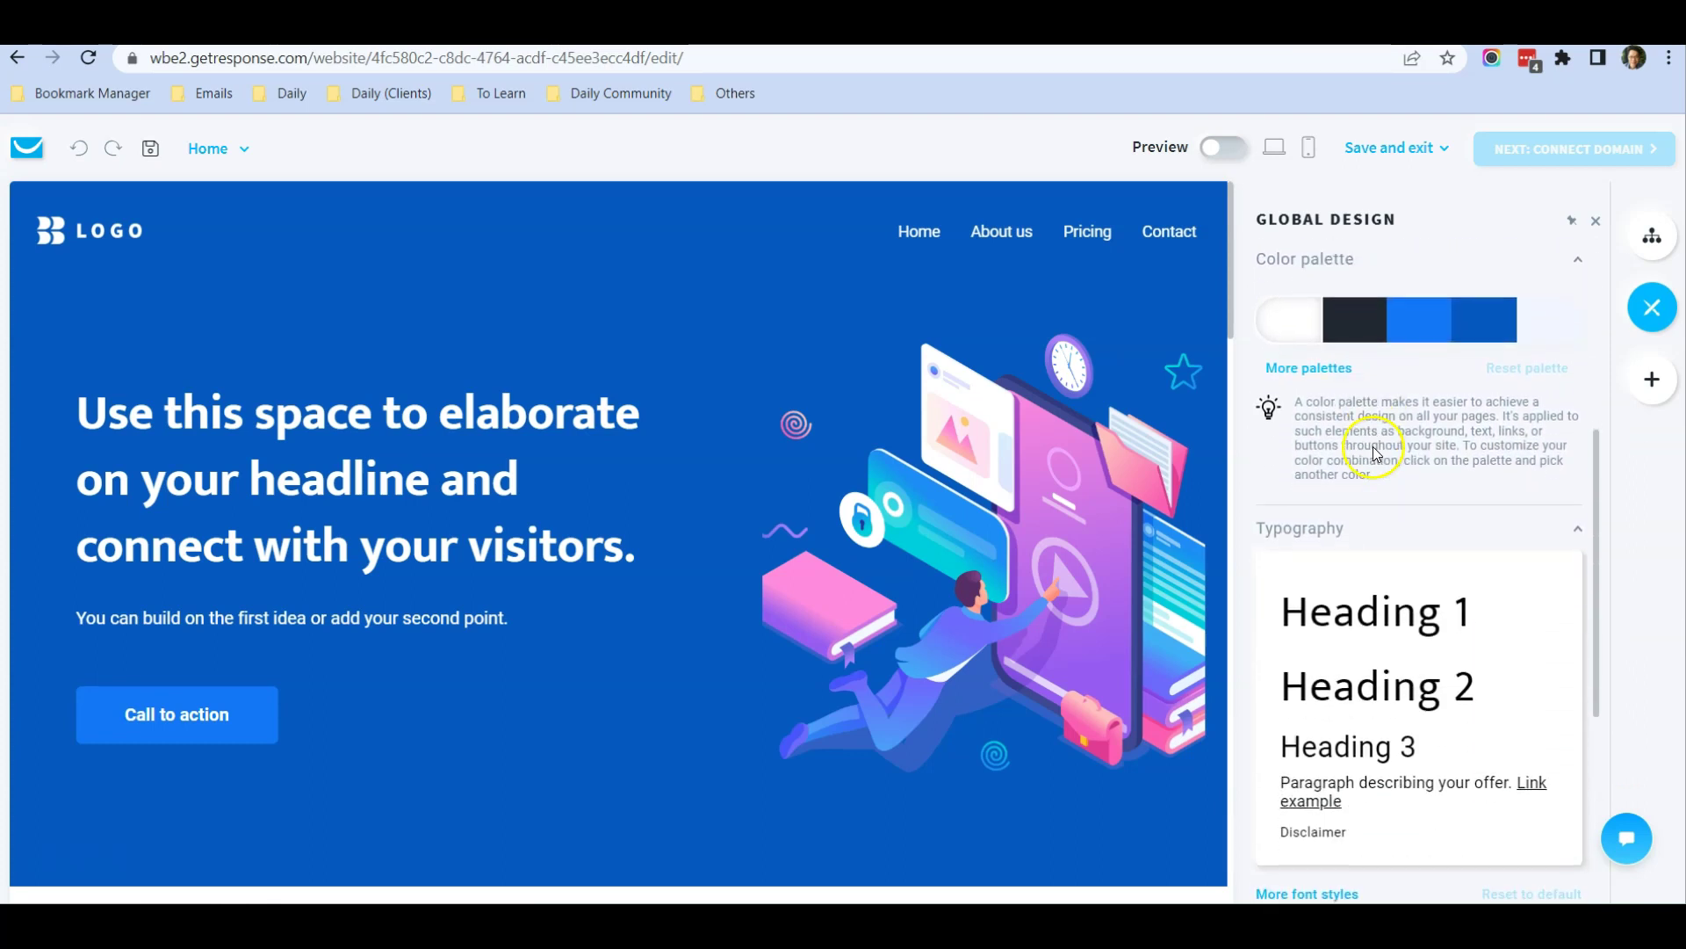
scroll(1376, 454, down, 2)
scroll(1413, 496, up, 2)
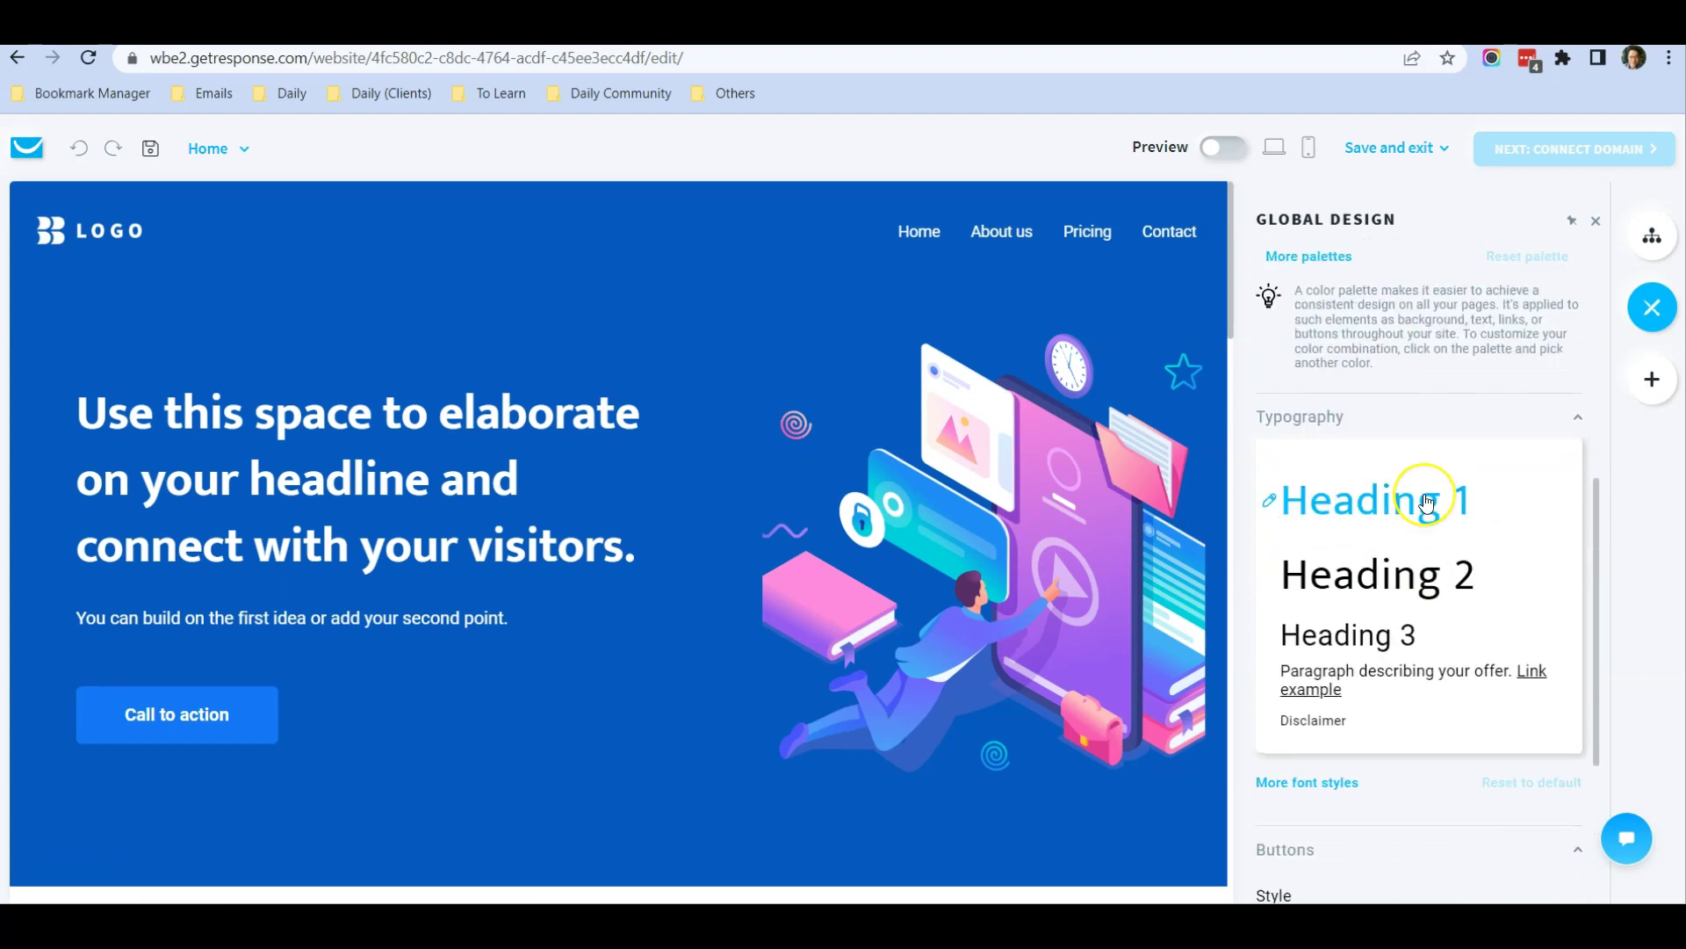
scroll(1373, 408, down, 1)
scroll(1415, 425, down, 2)
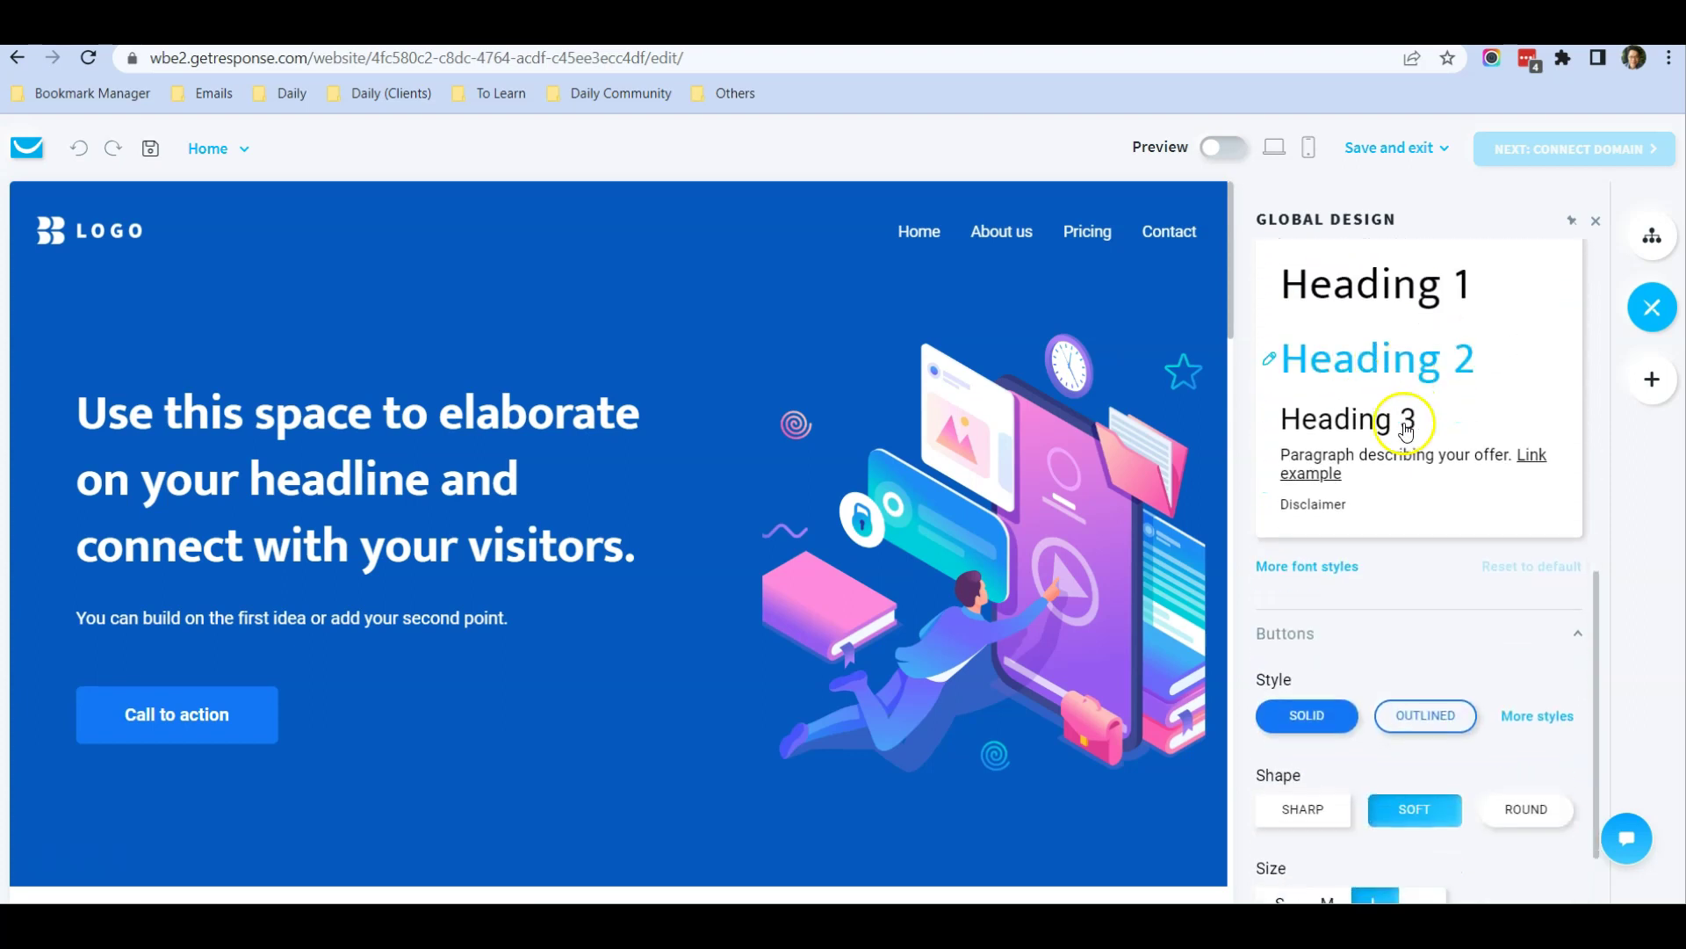
scroll(1374, 597, up, 8)
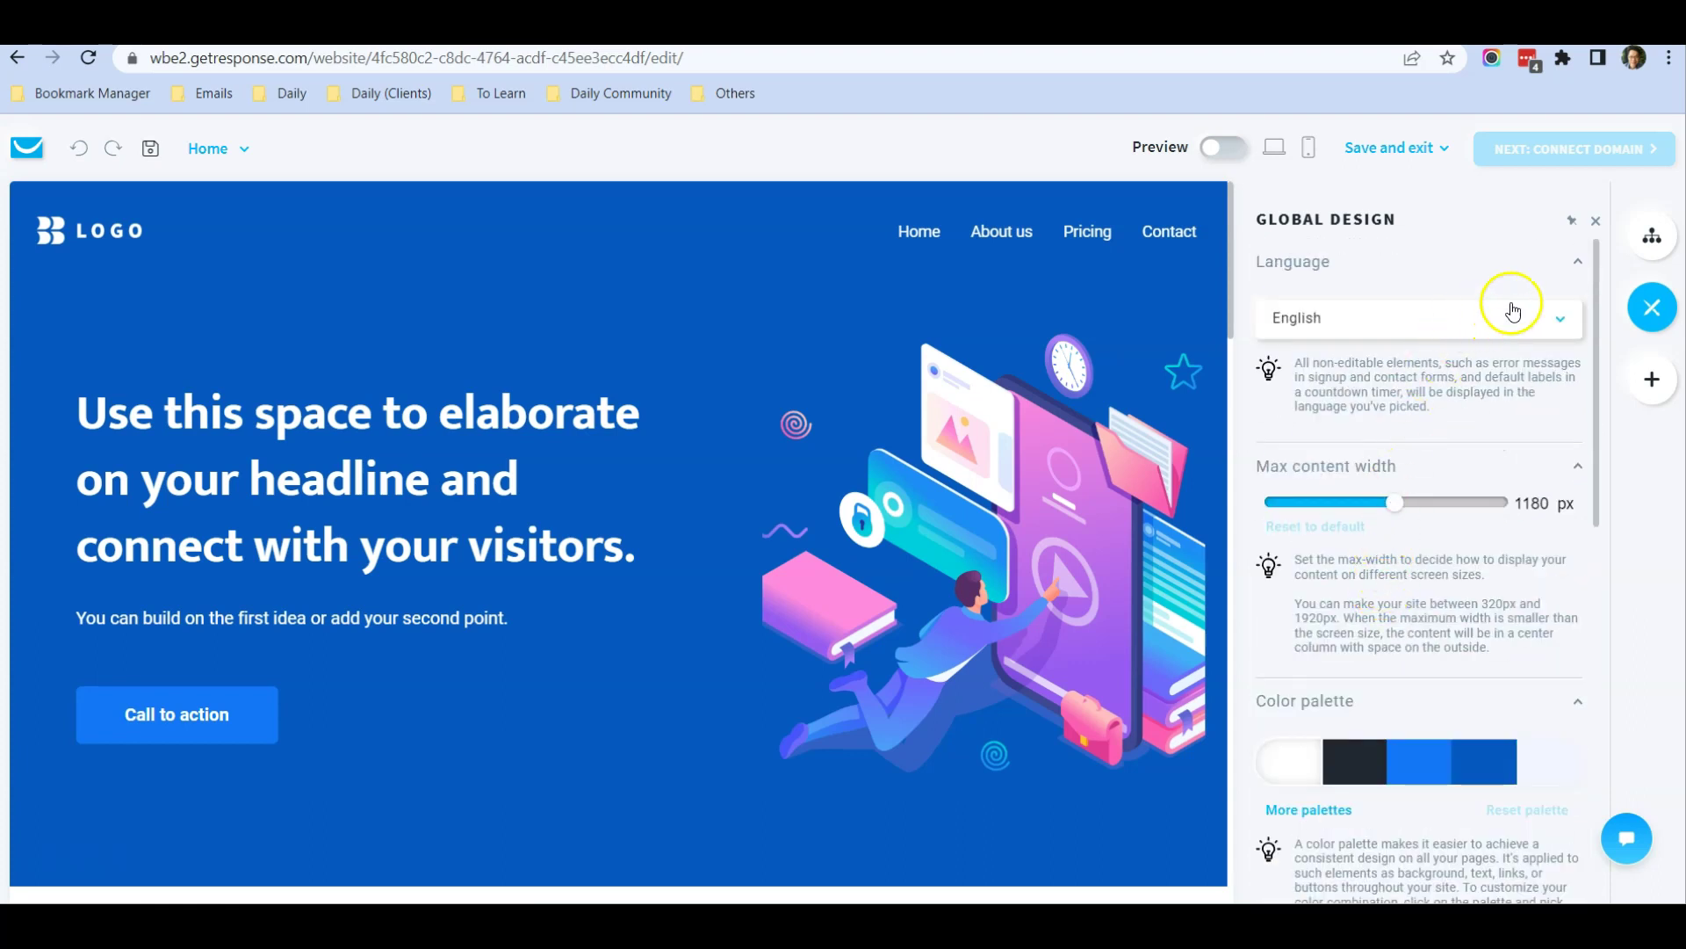
click(1596, 224)
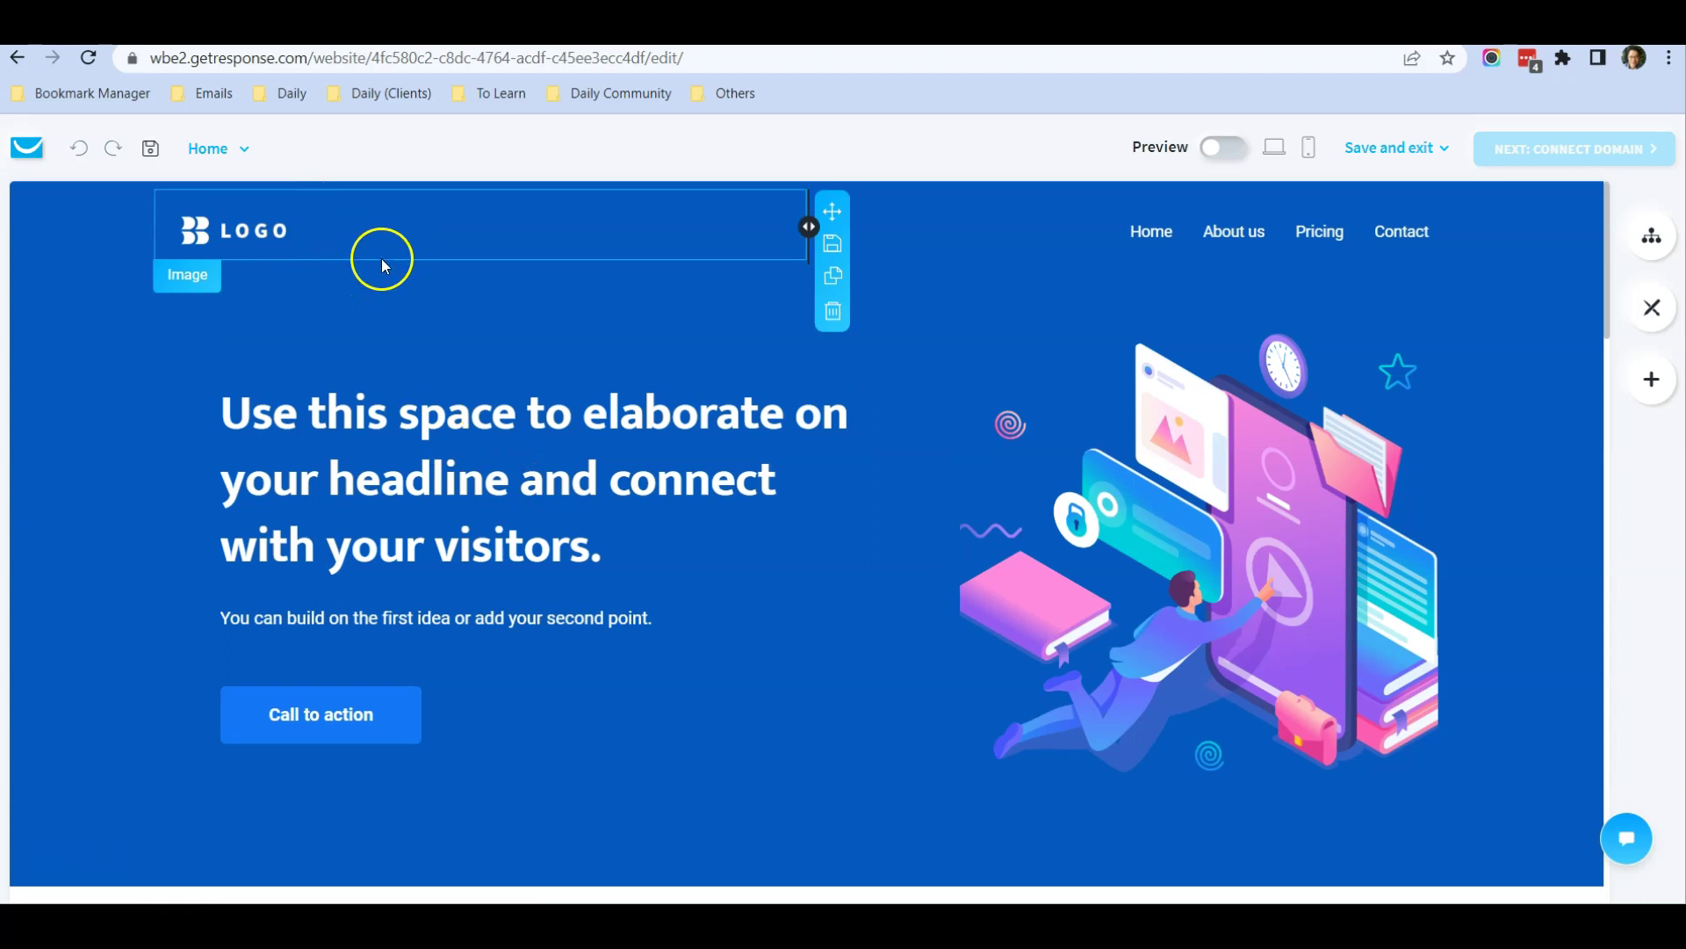
Select the header logo and upload KDP_Tips-removebg-preview to the file library.
click(334, 233)
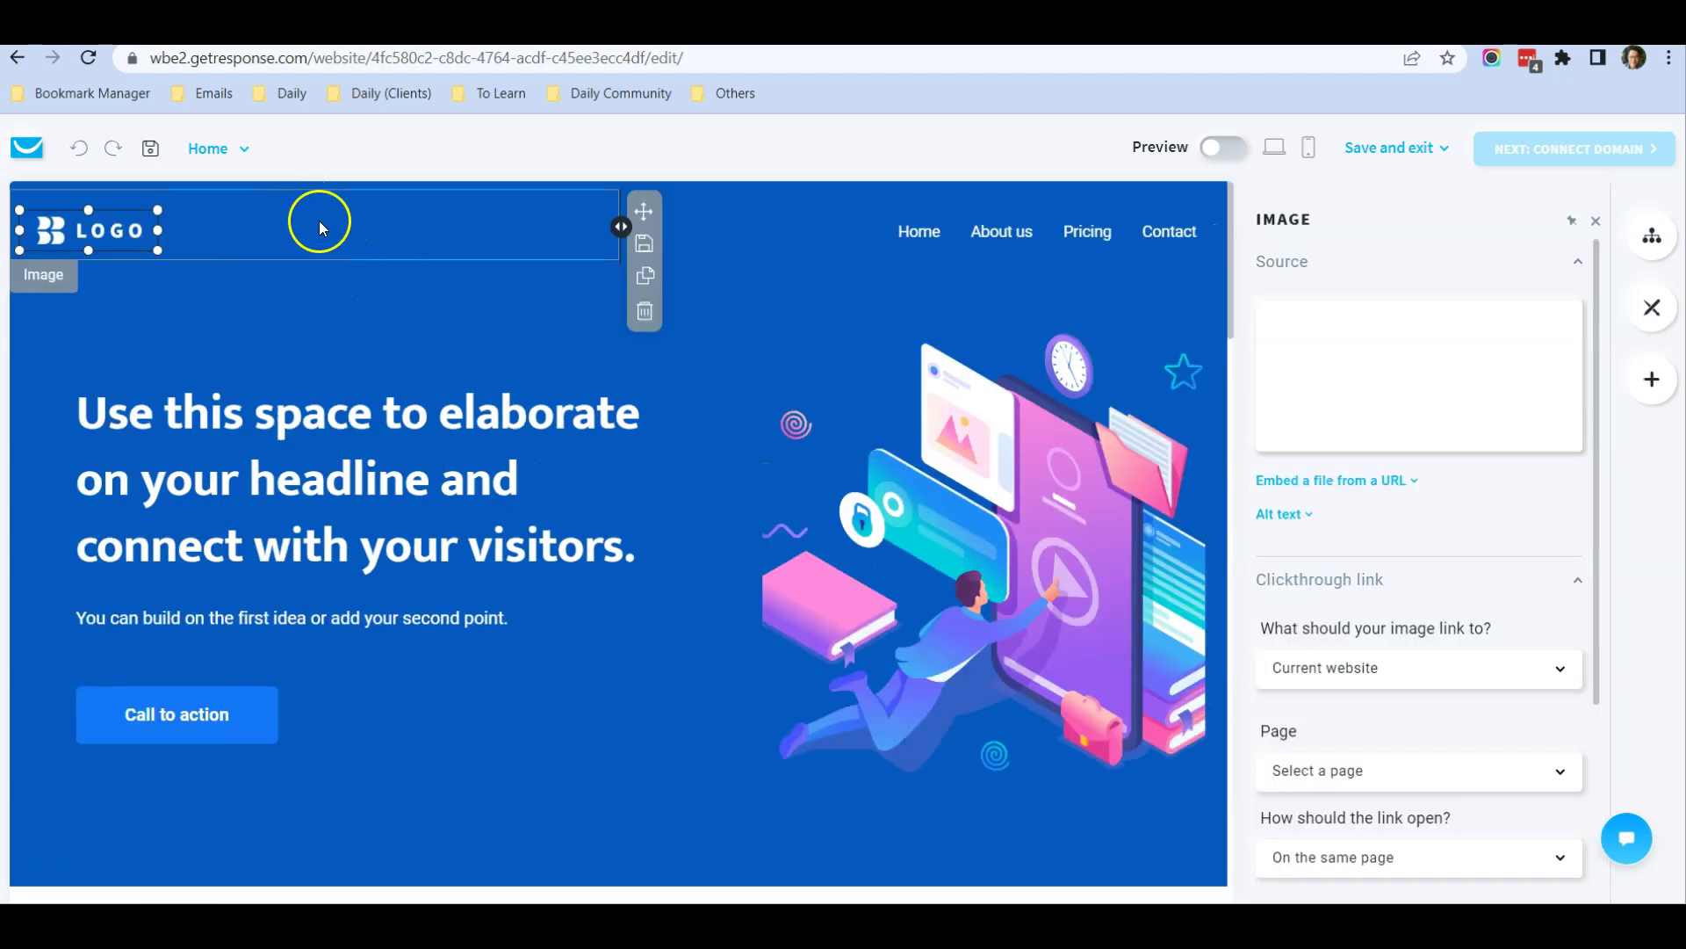
mouse_move(1400, 366)
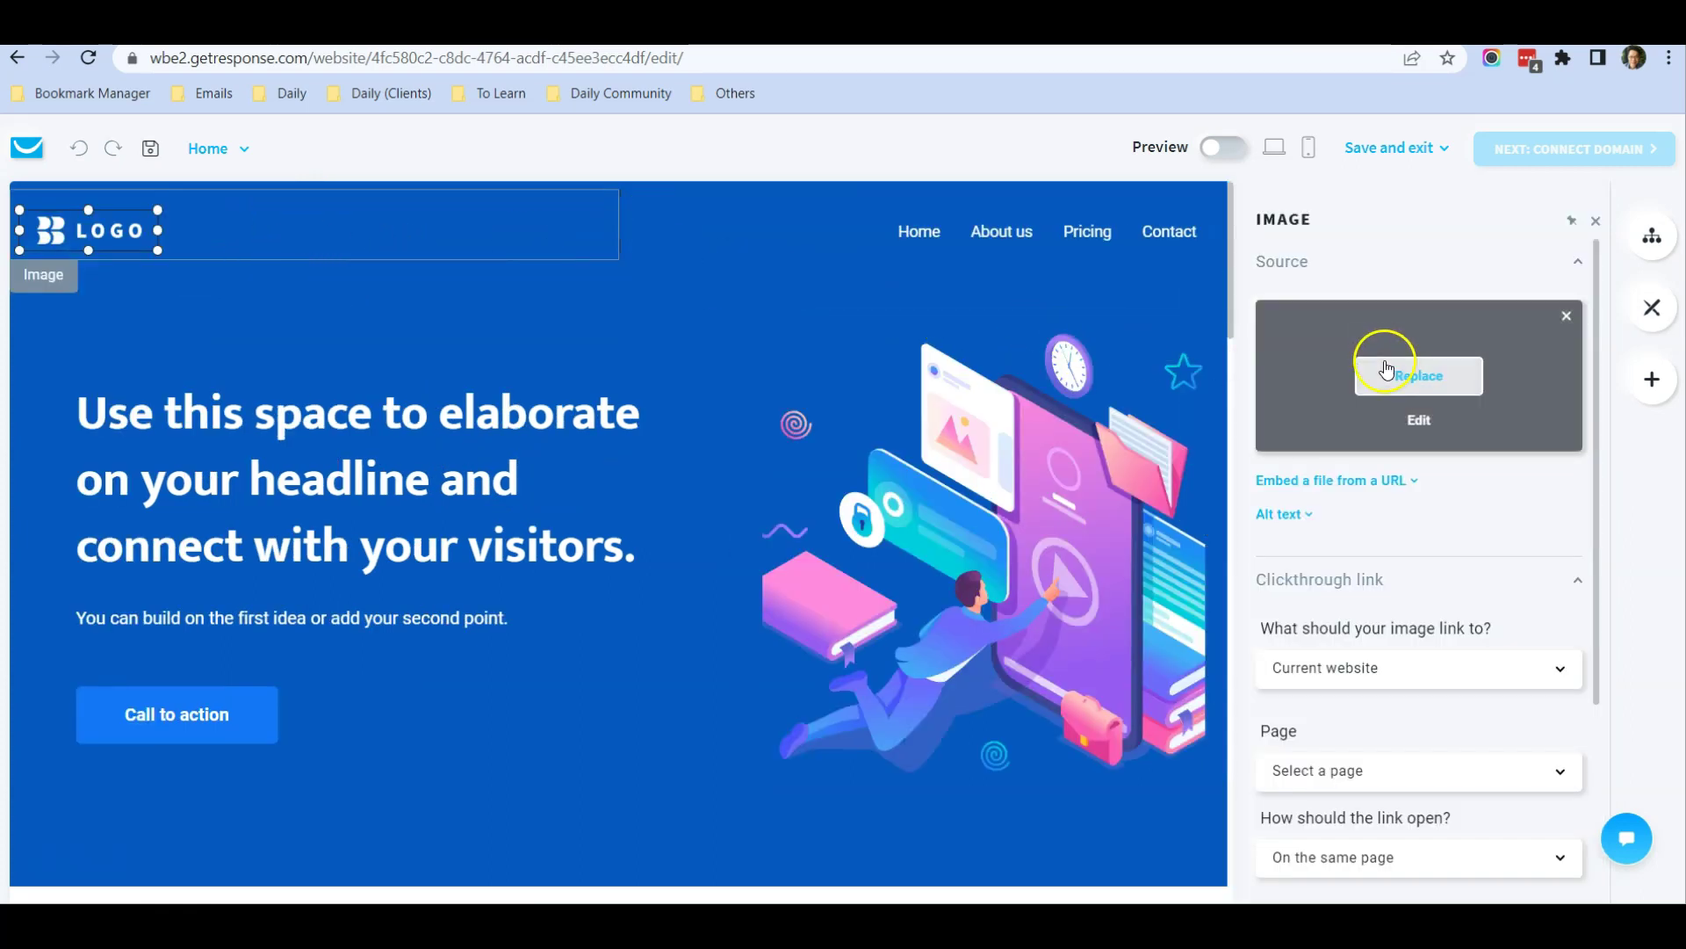
click(1437, 380)
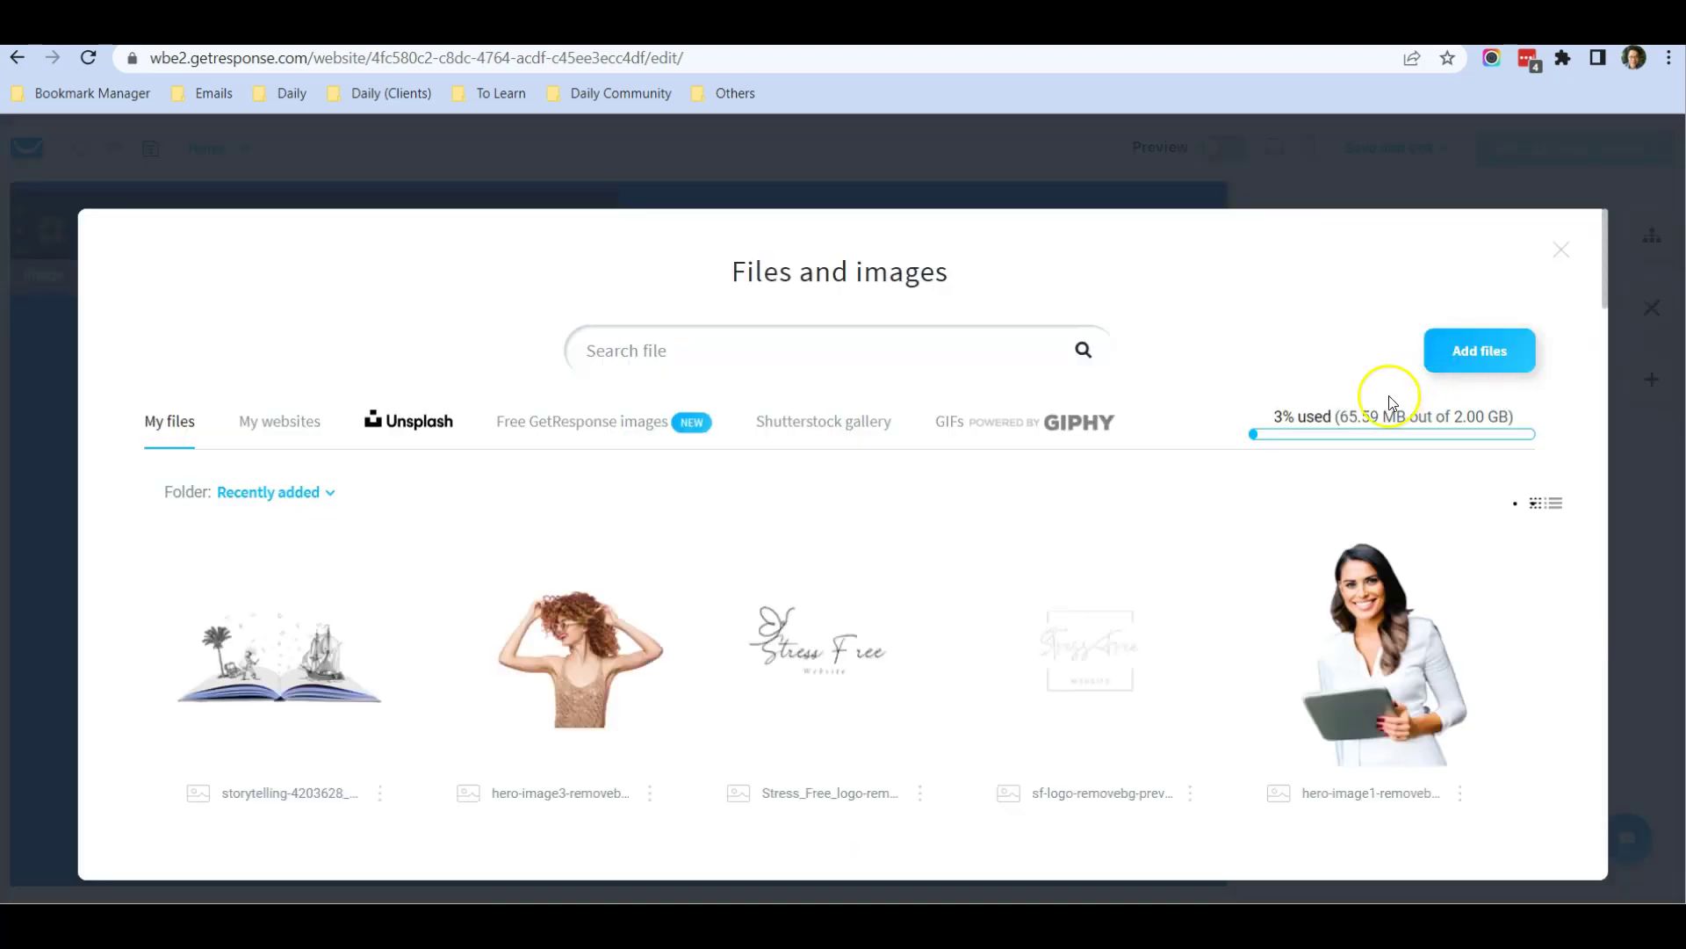
click(1481, 354)
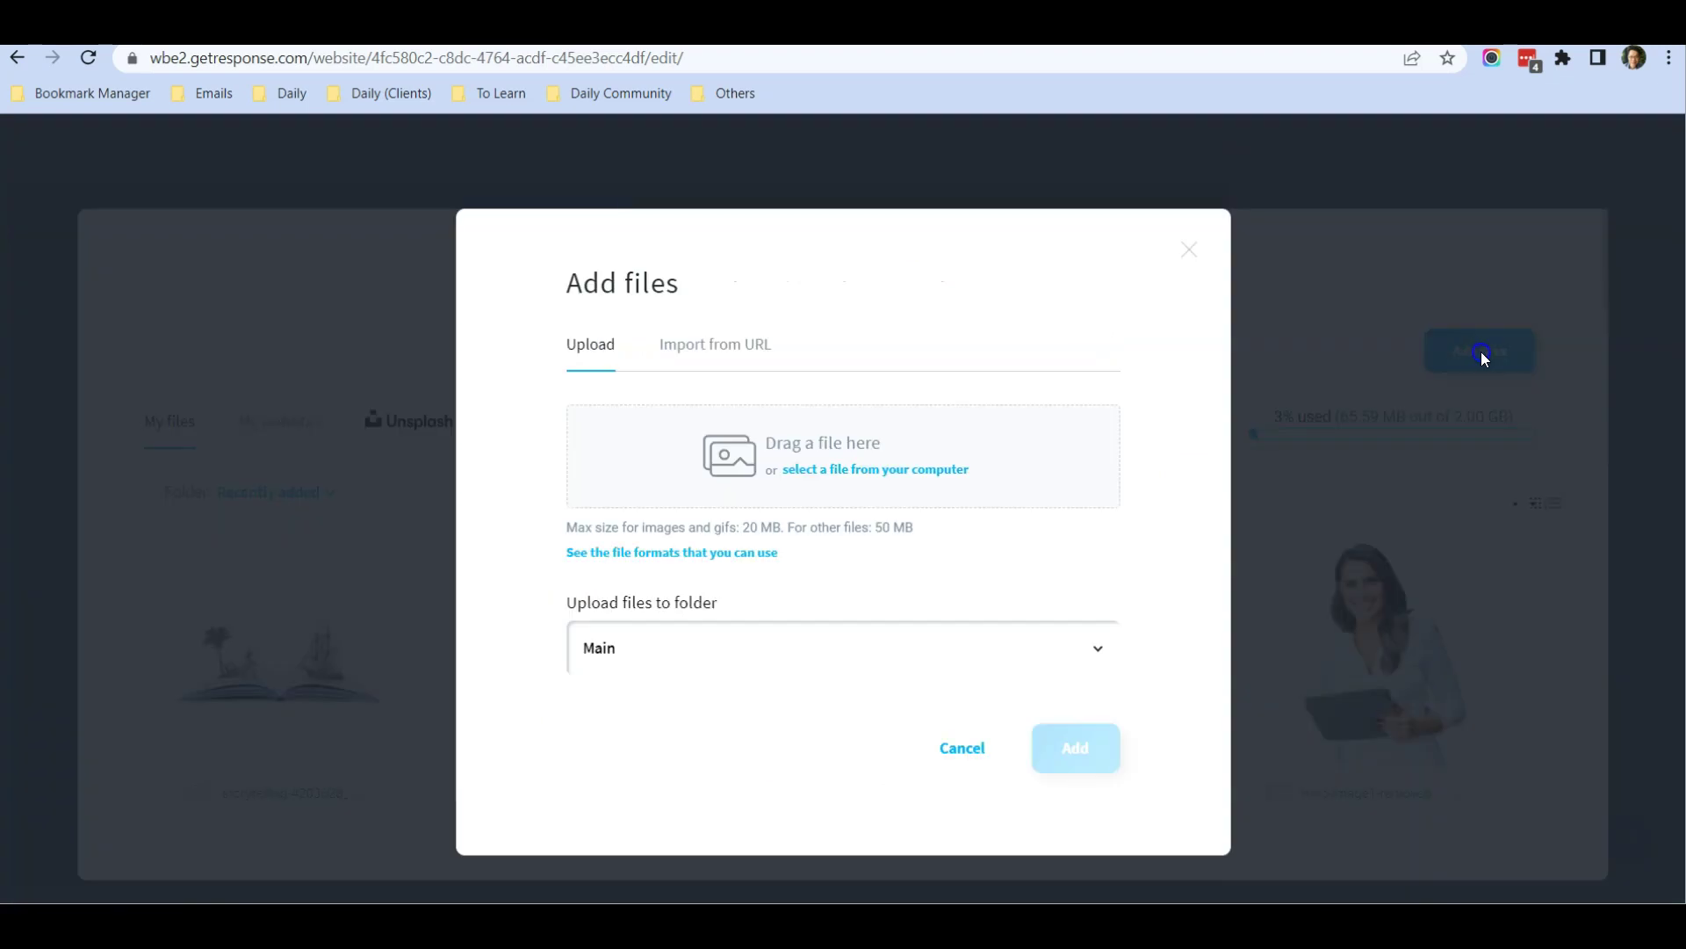
click(902, 470)
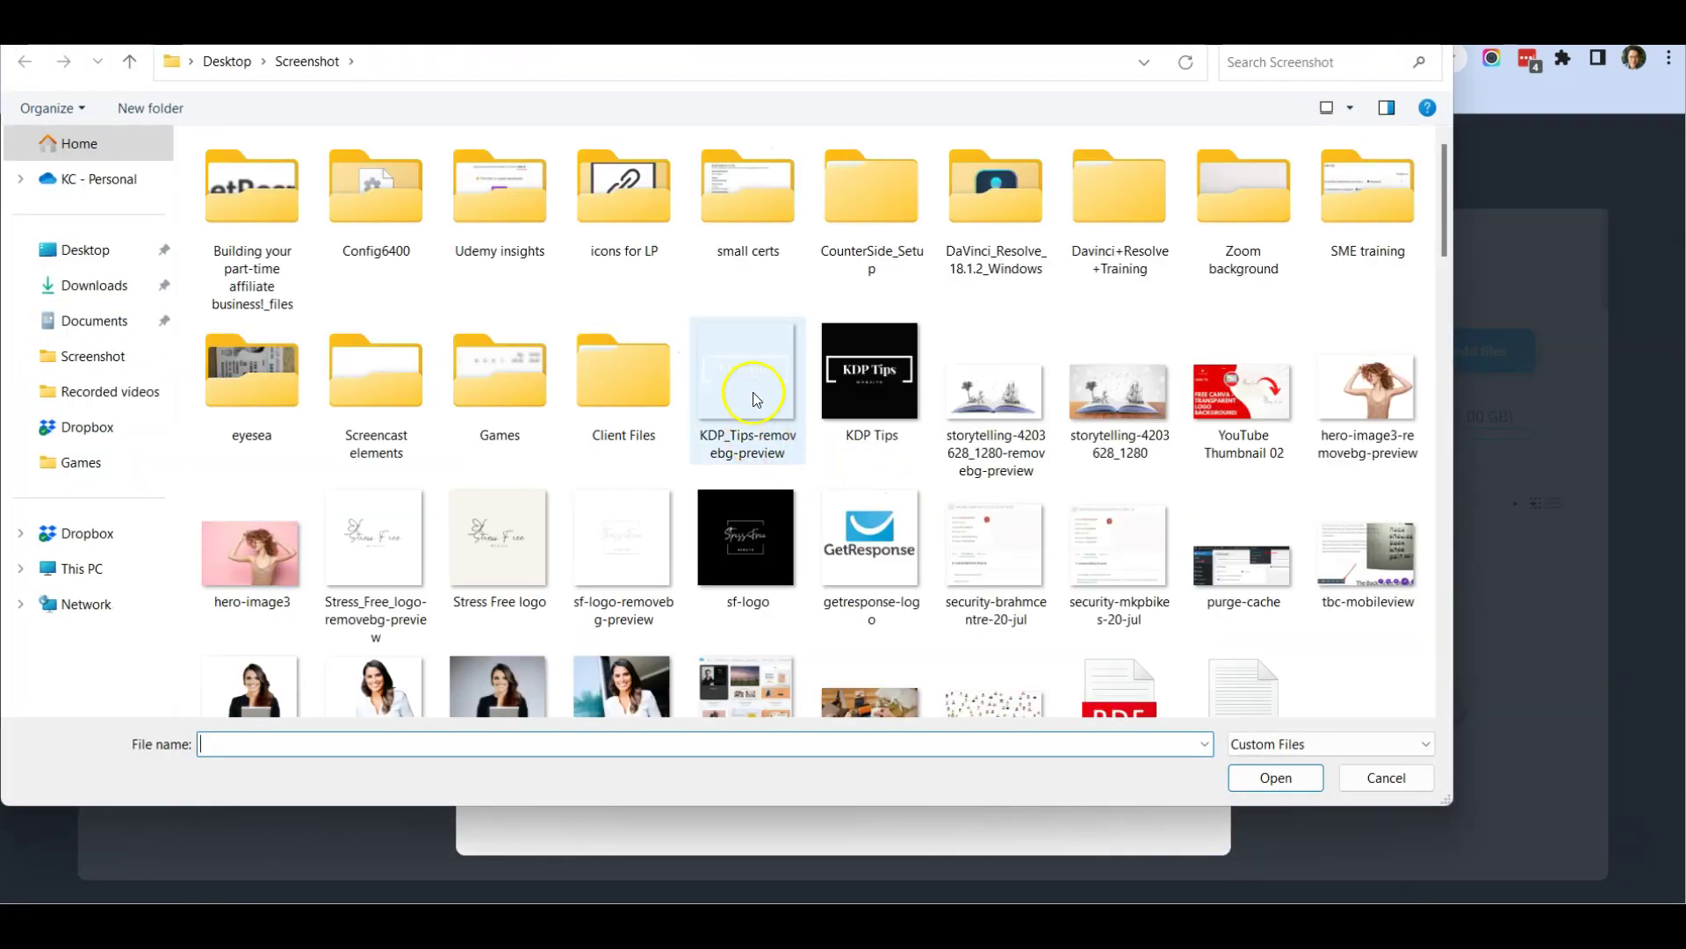
click(752, 386)
click(1265, 778)
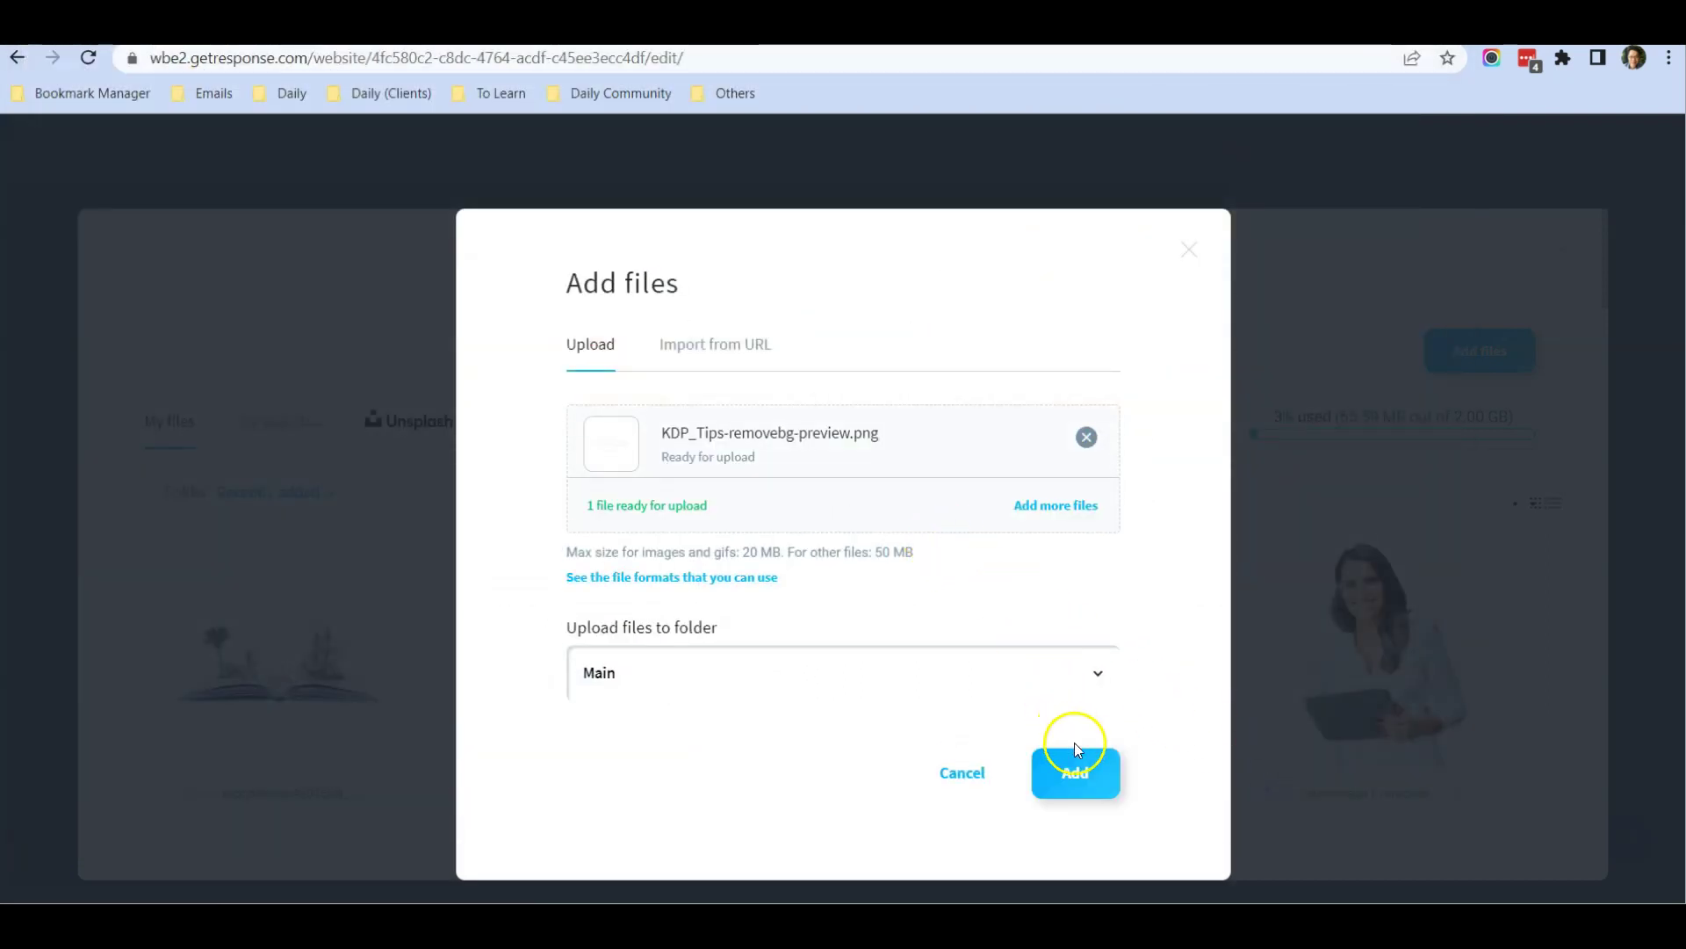
click(1080, 773)
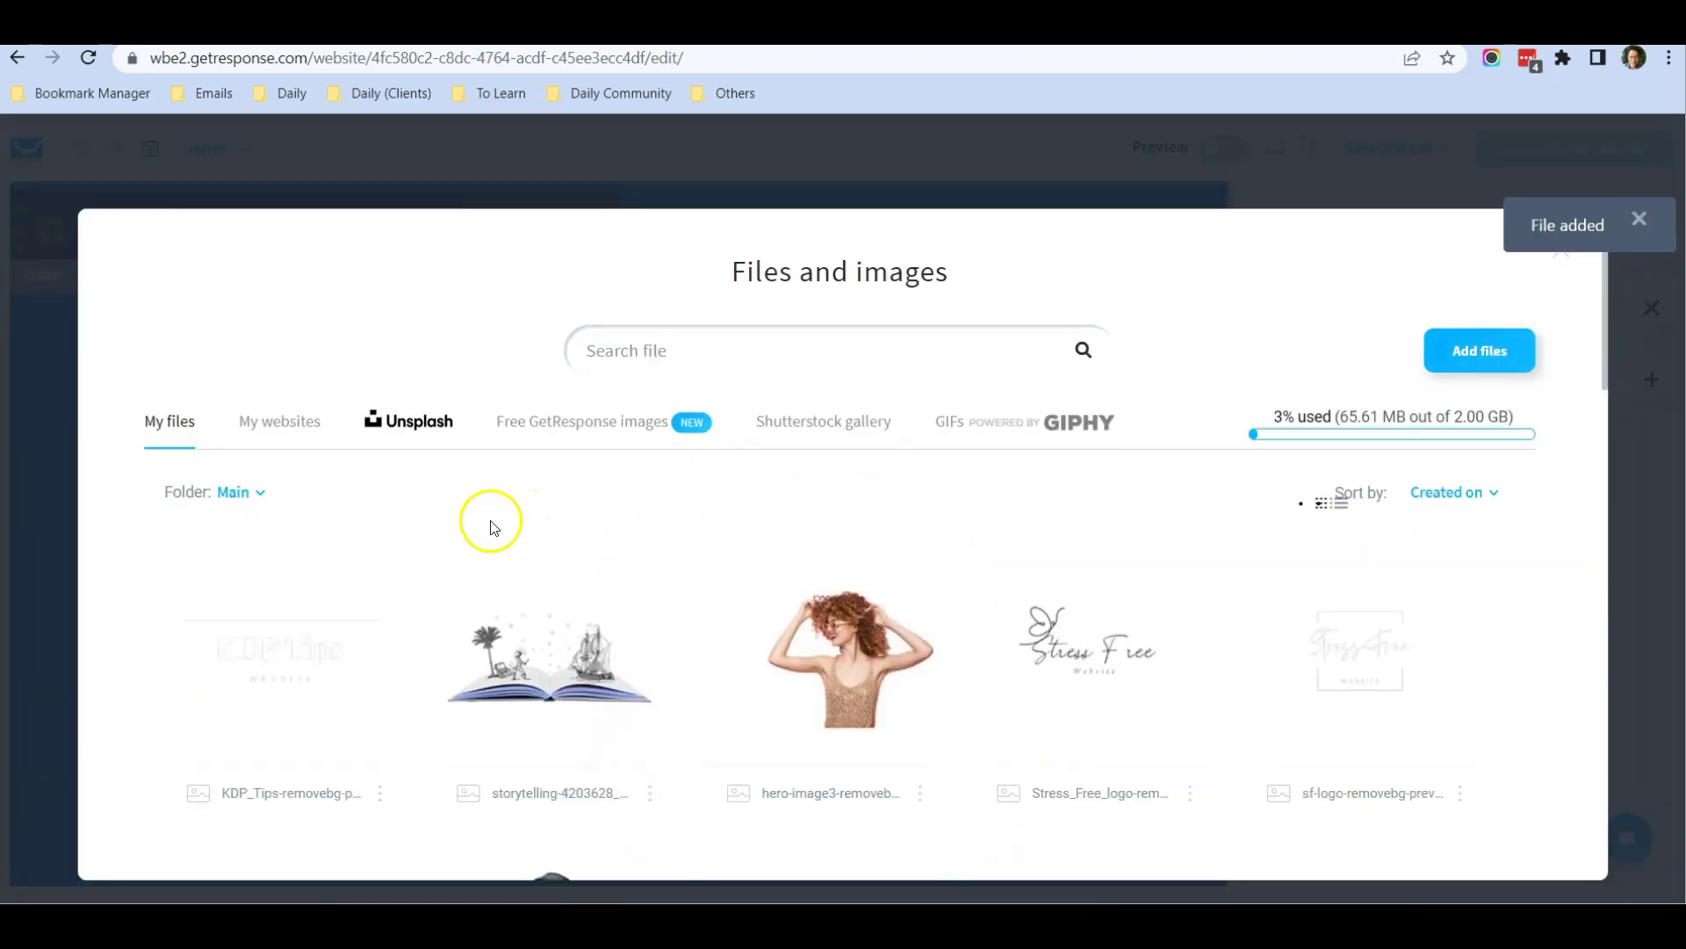
Use the uploaded KDP Tips image as the header logo.
mouse_move(284, 665)
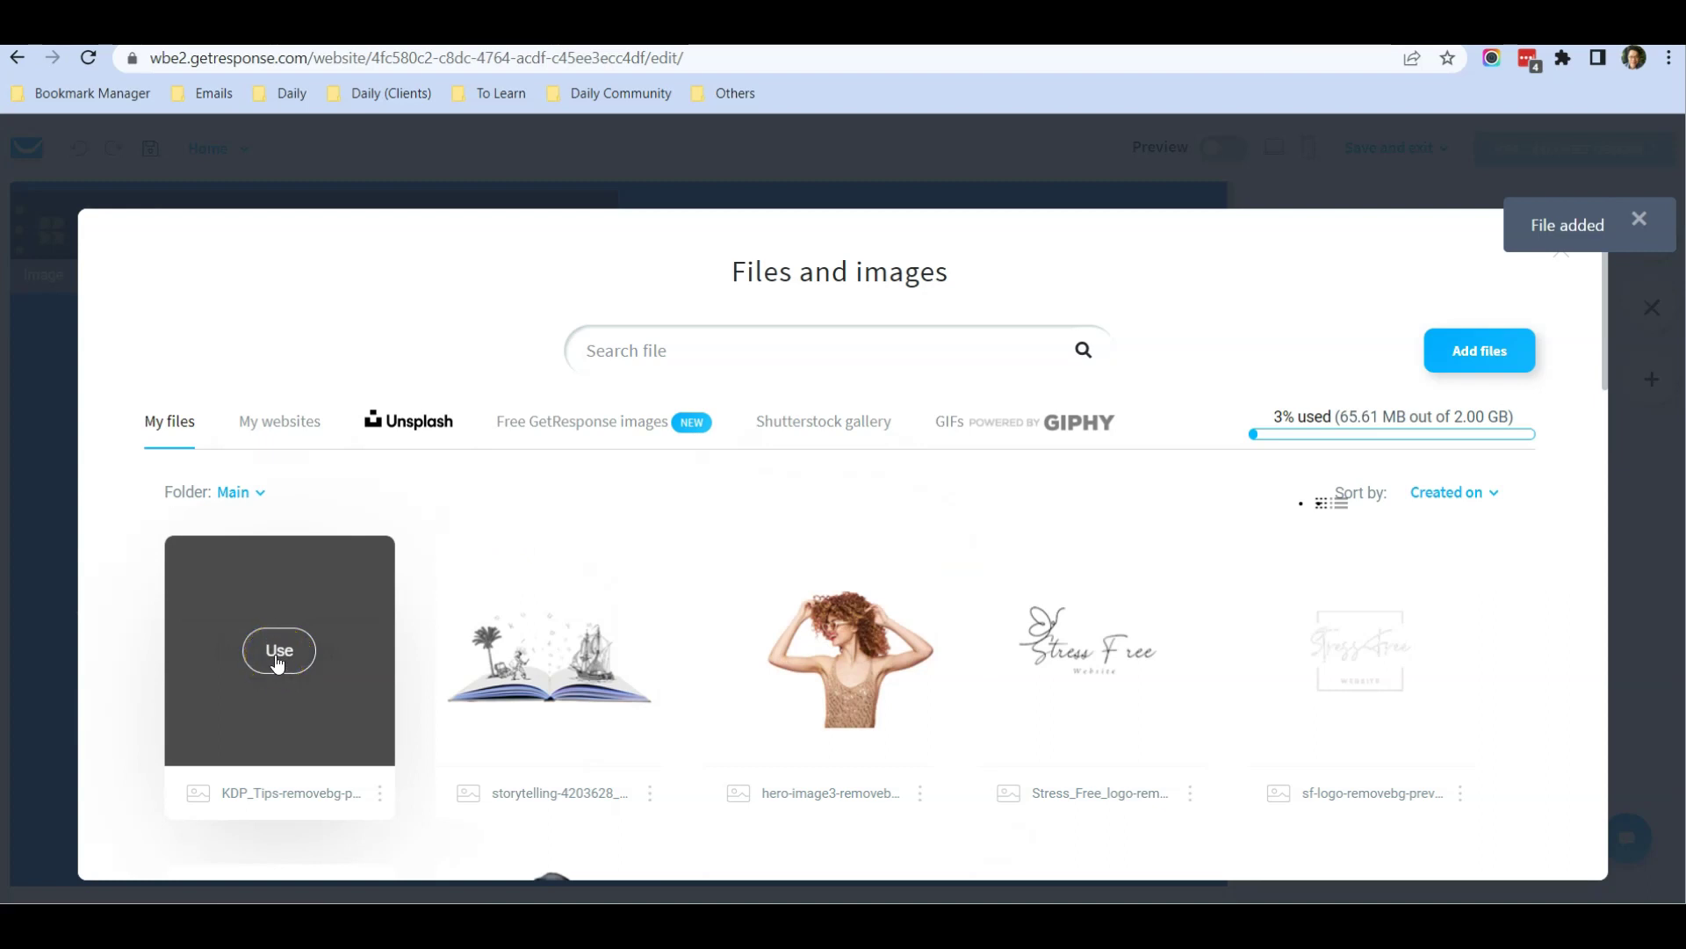
click(246, 669)
click(311, 641)
click(283, 647)
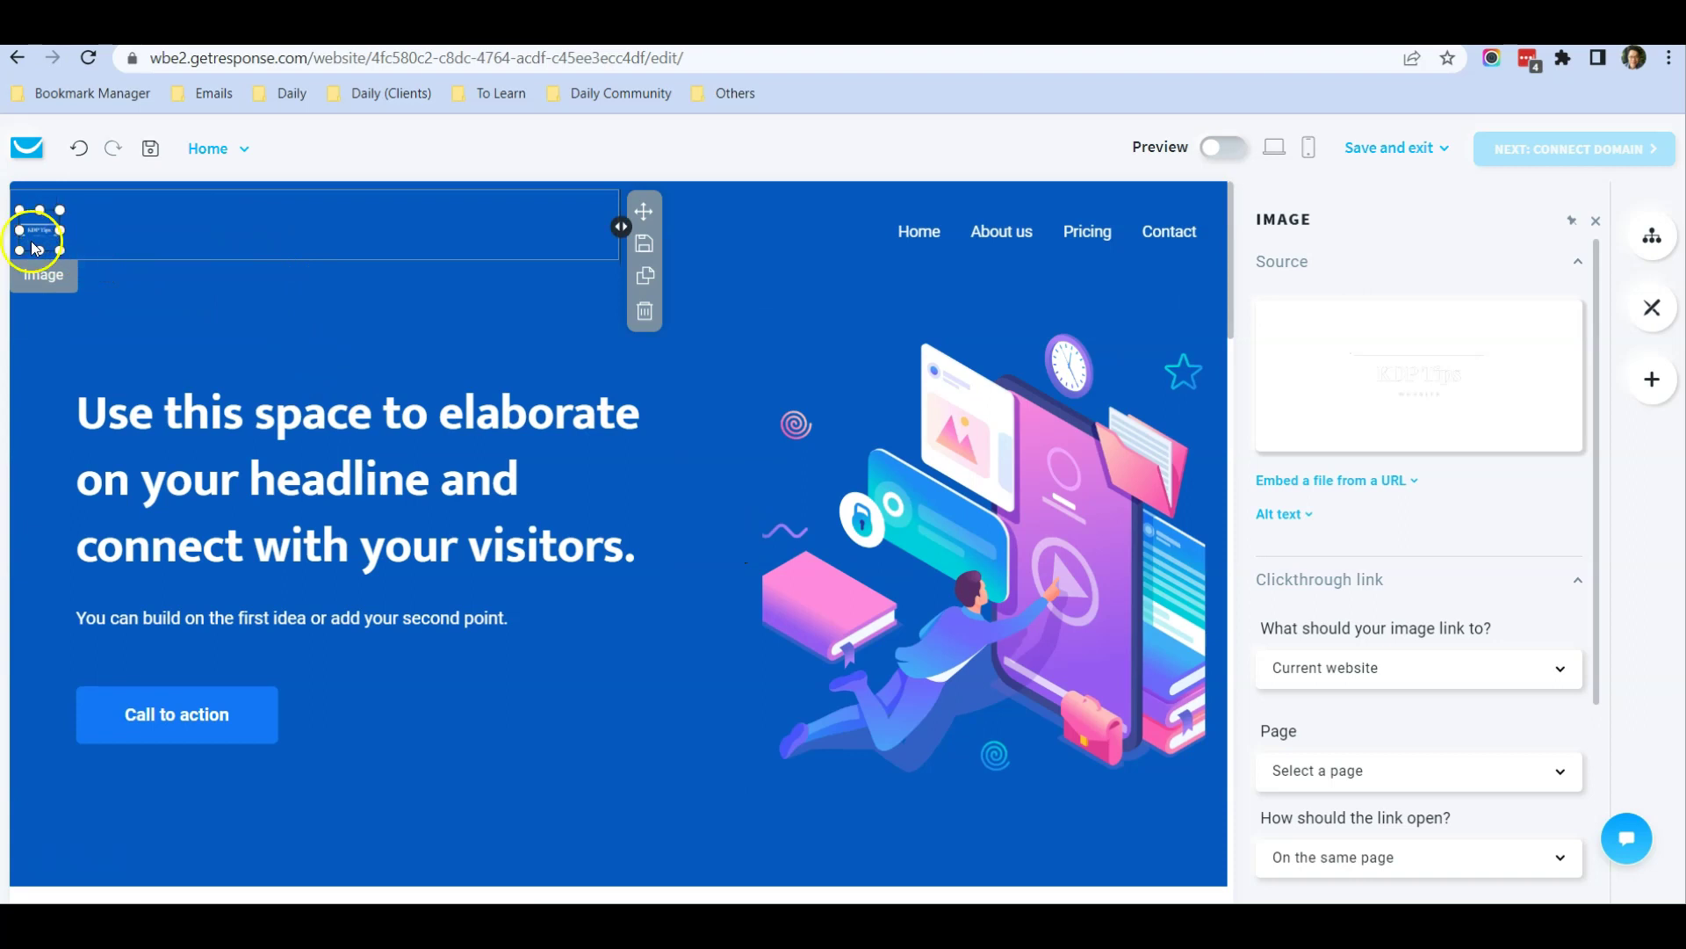
mouse_move(1310, 328)
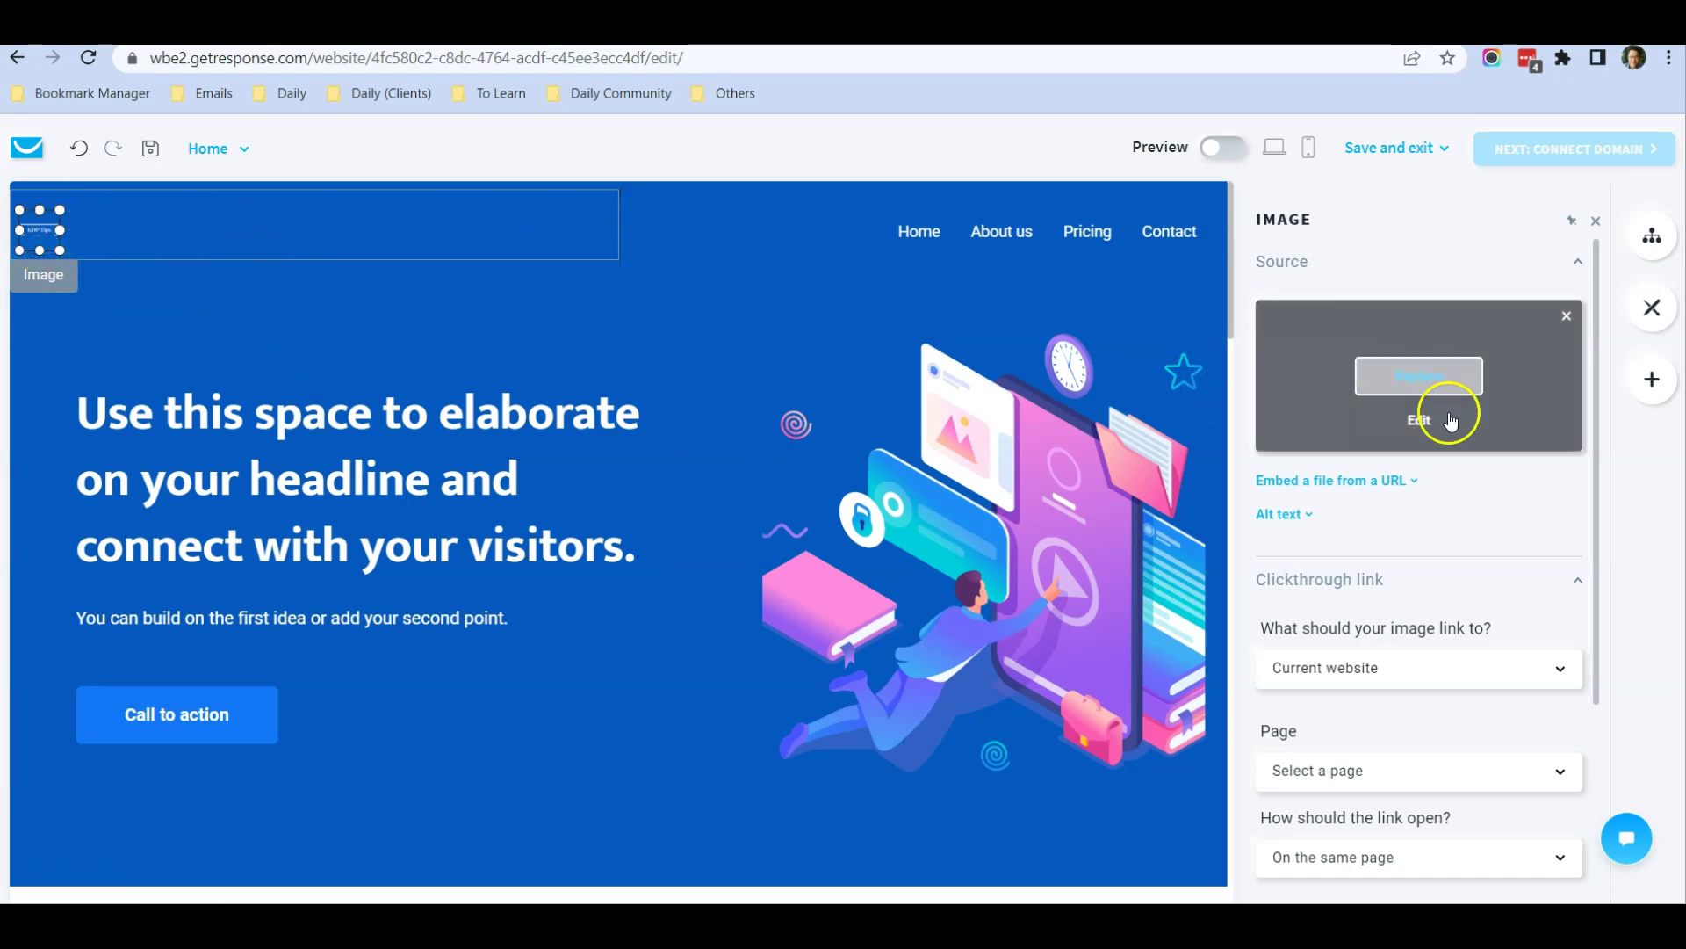
Crop the KDP Tips logo to about 473 × 176, trimming top, bottom and left space, and save.
click(1394, 423)
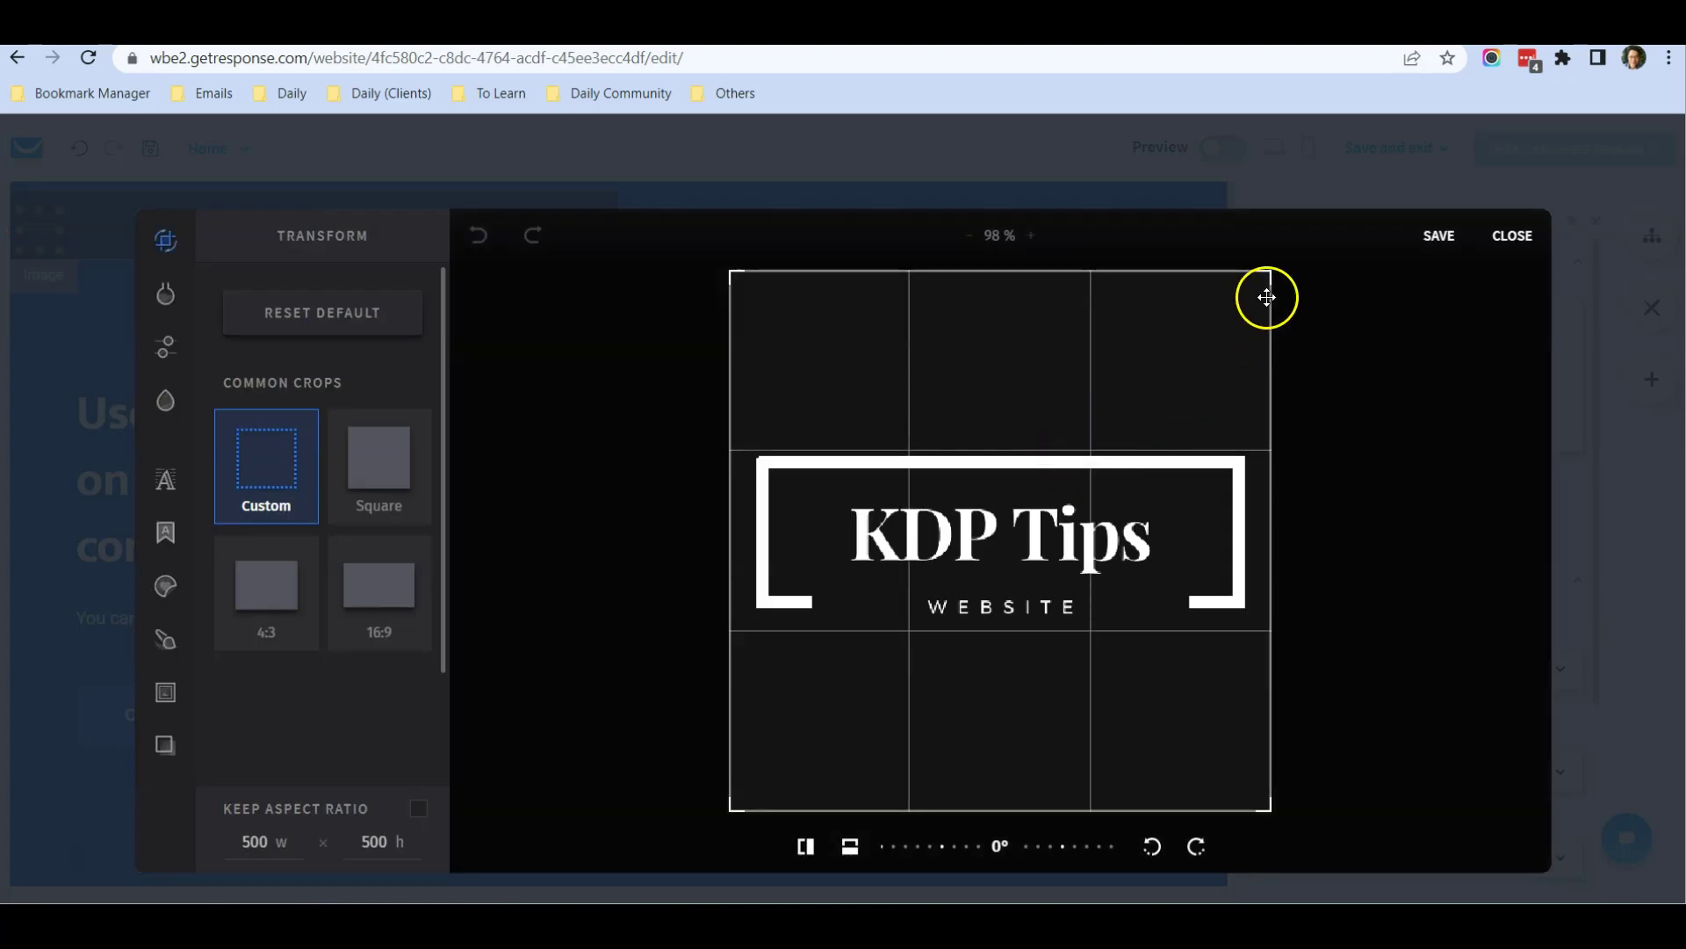
drag(1268, 276, 1262, 446)
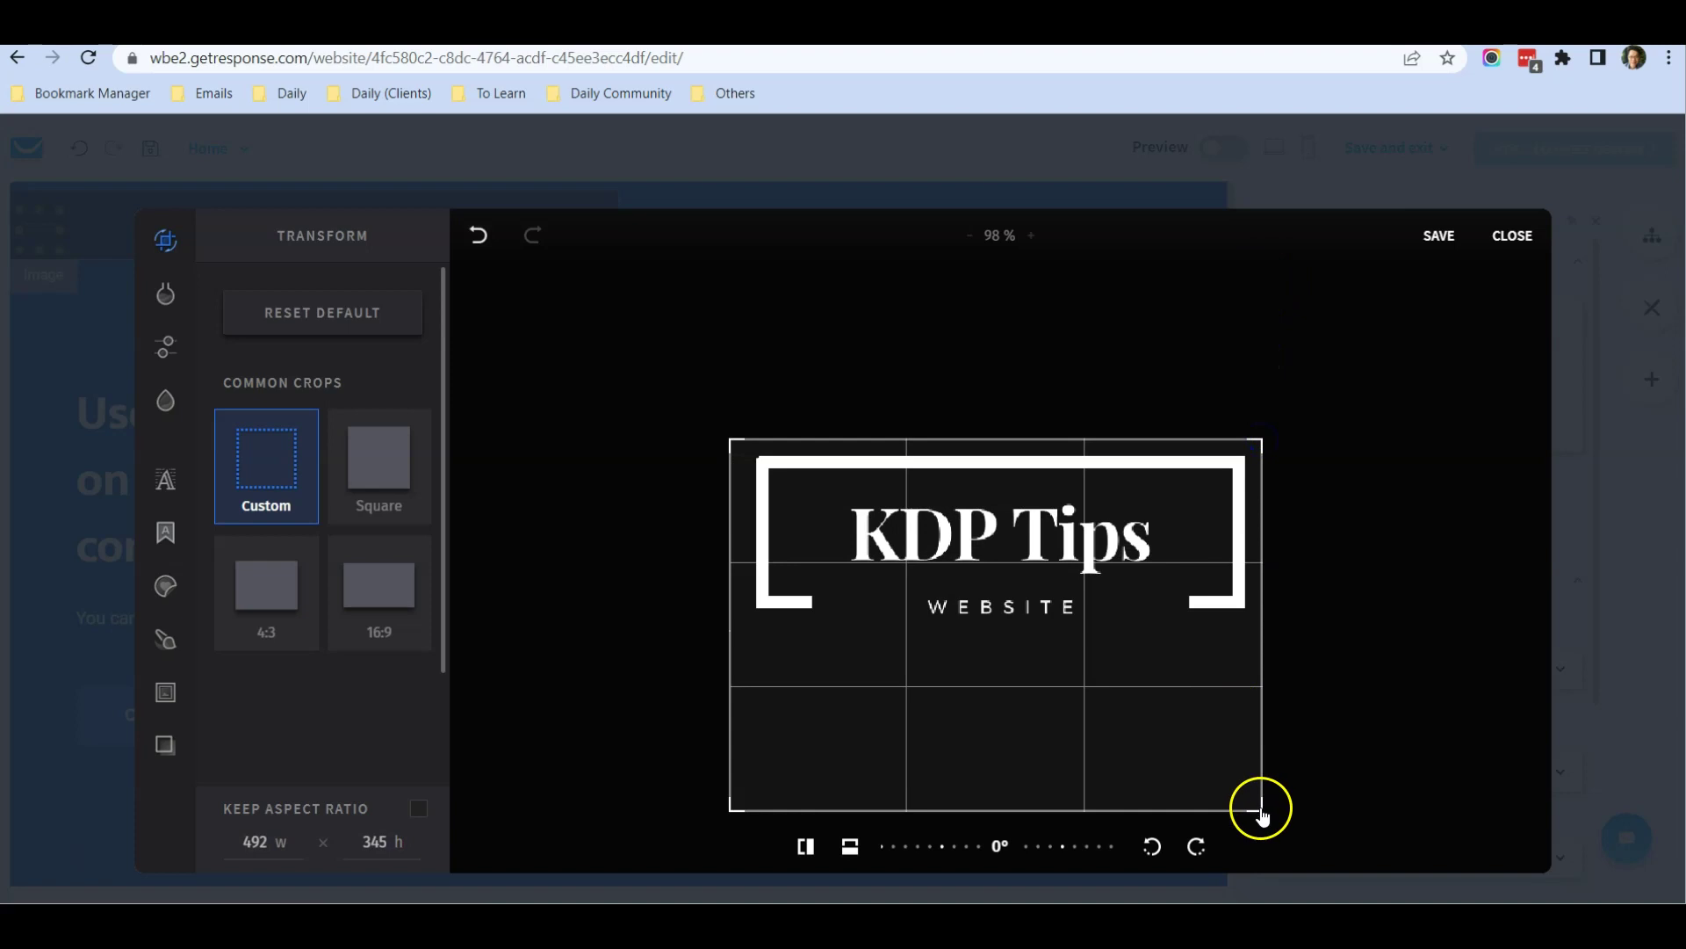
drag(1261, 807, 1247, 634)
drag(738, 633, 749, 629)
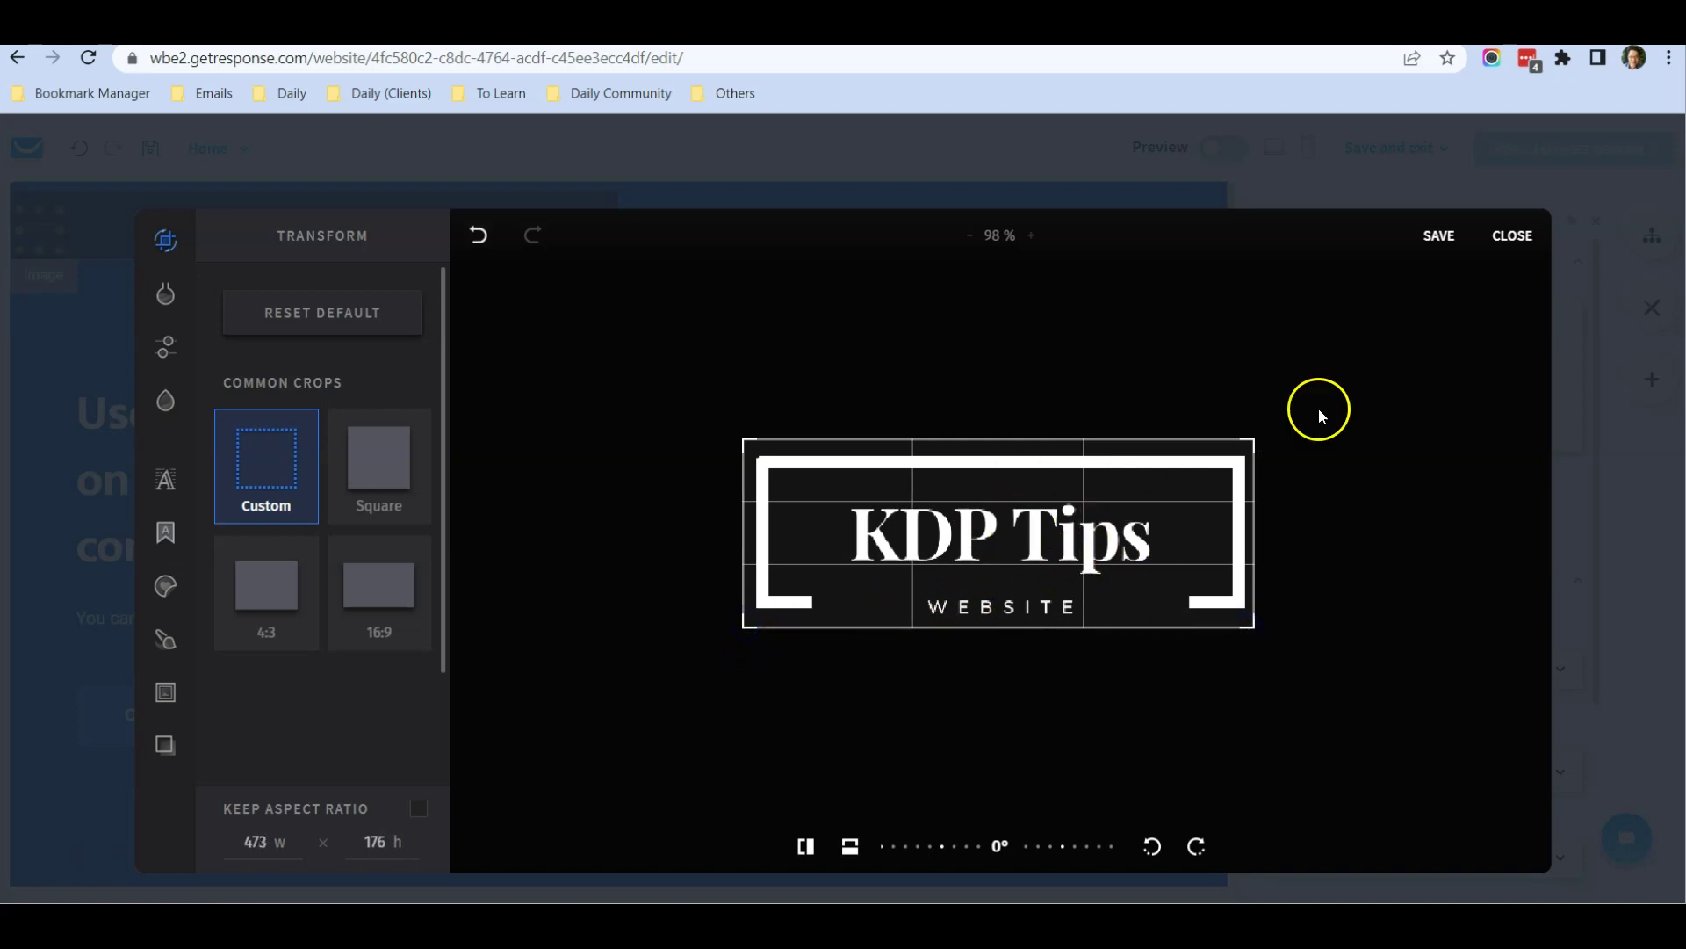
click(1440, 237)
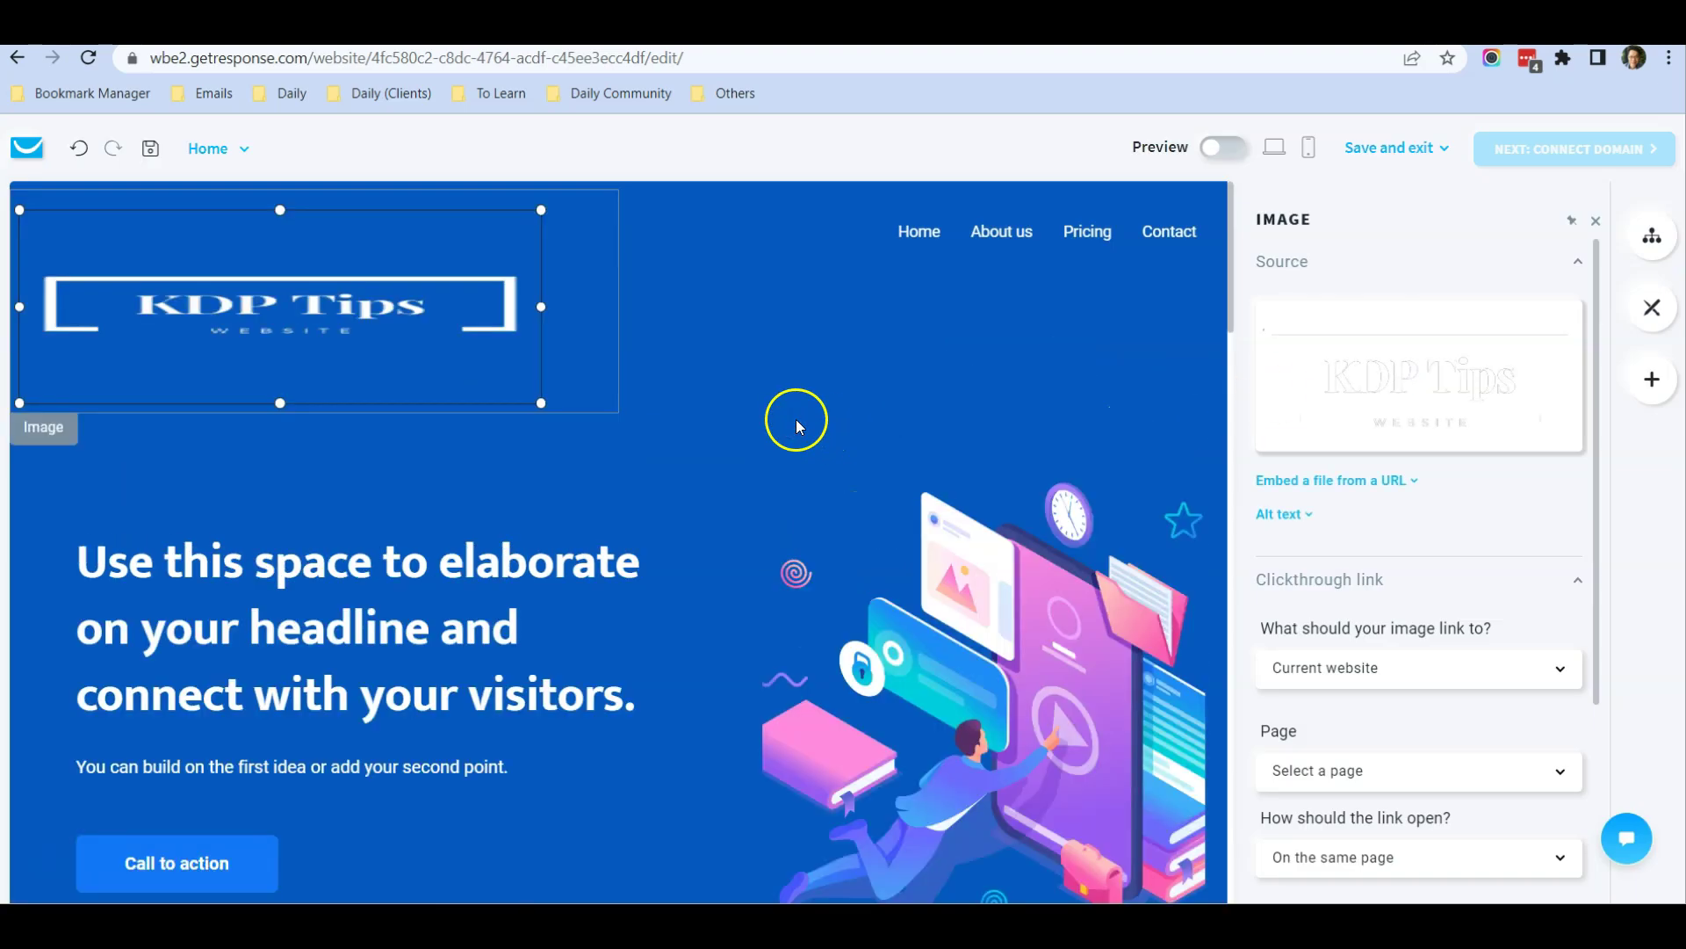
Resize the header KDP Tips logo smaller and close the Image settings panel.
click(408, 373)
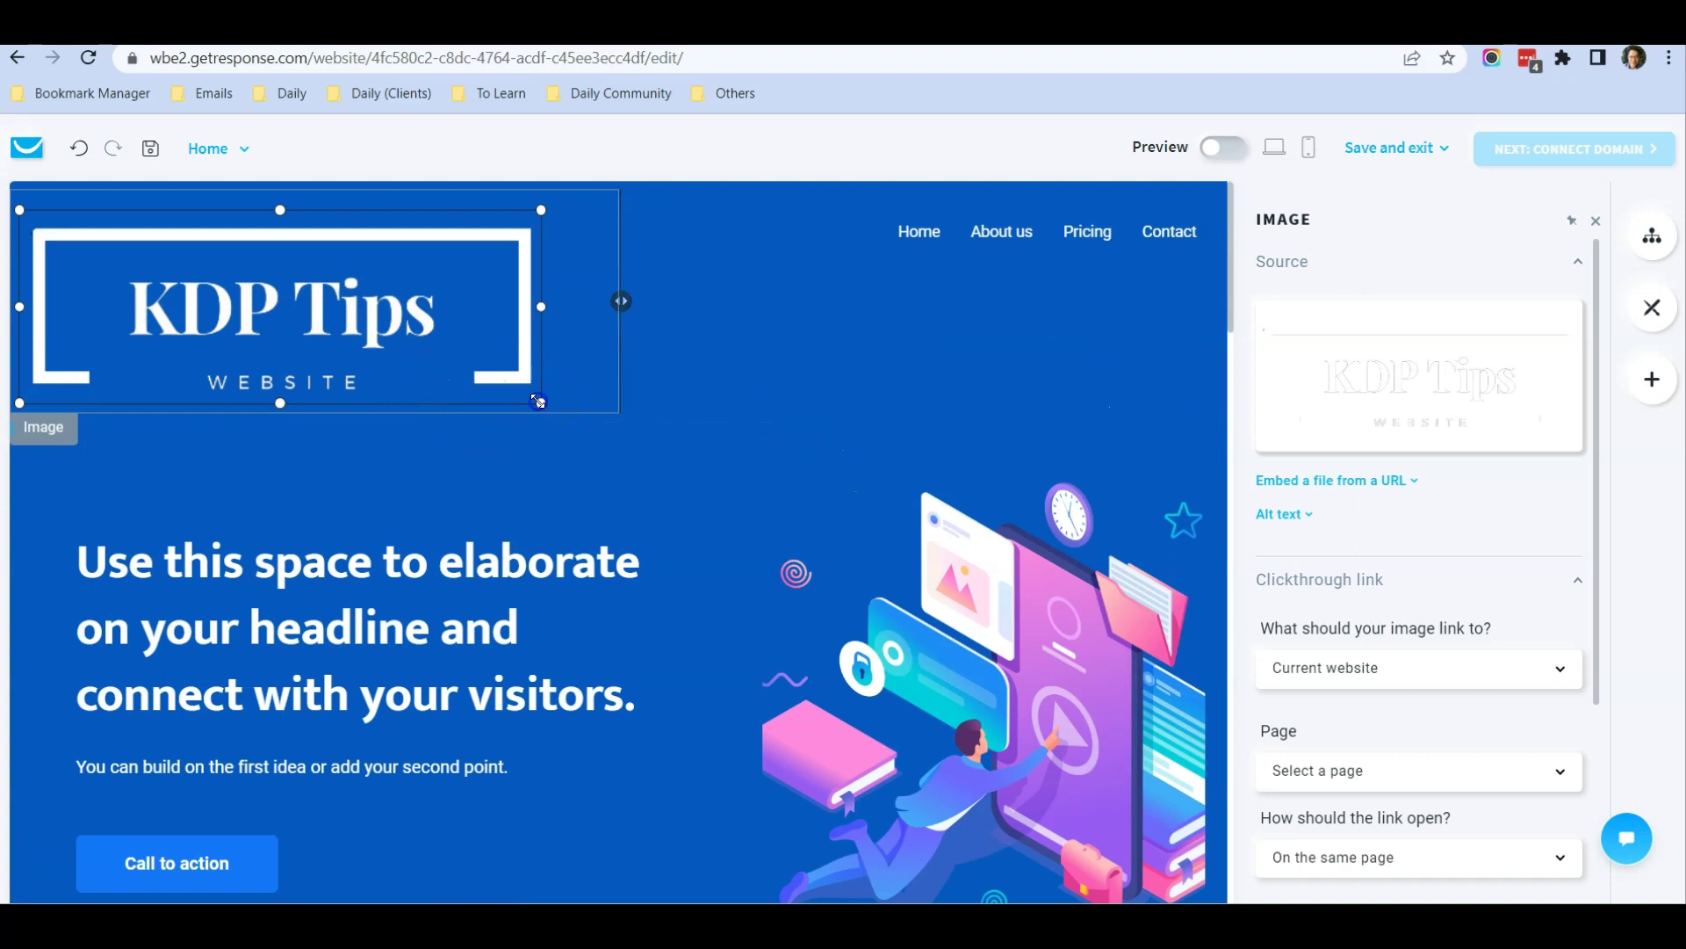
drag(539, 402, 329, 292)
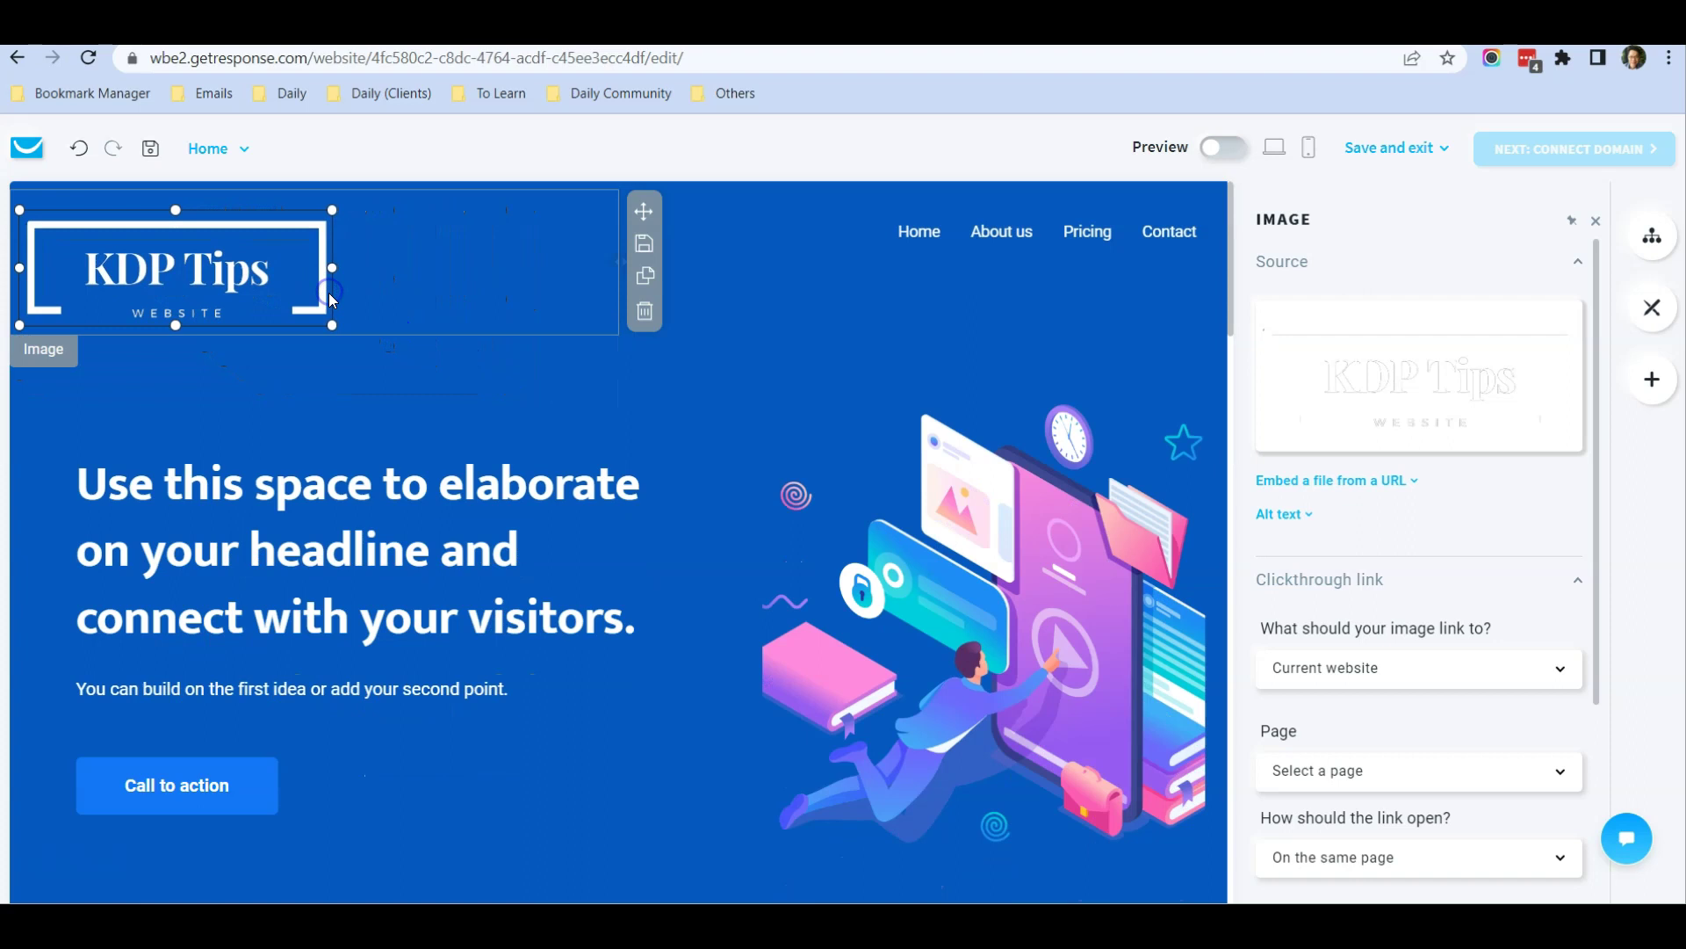
click(1595, 222)
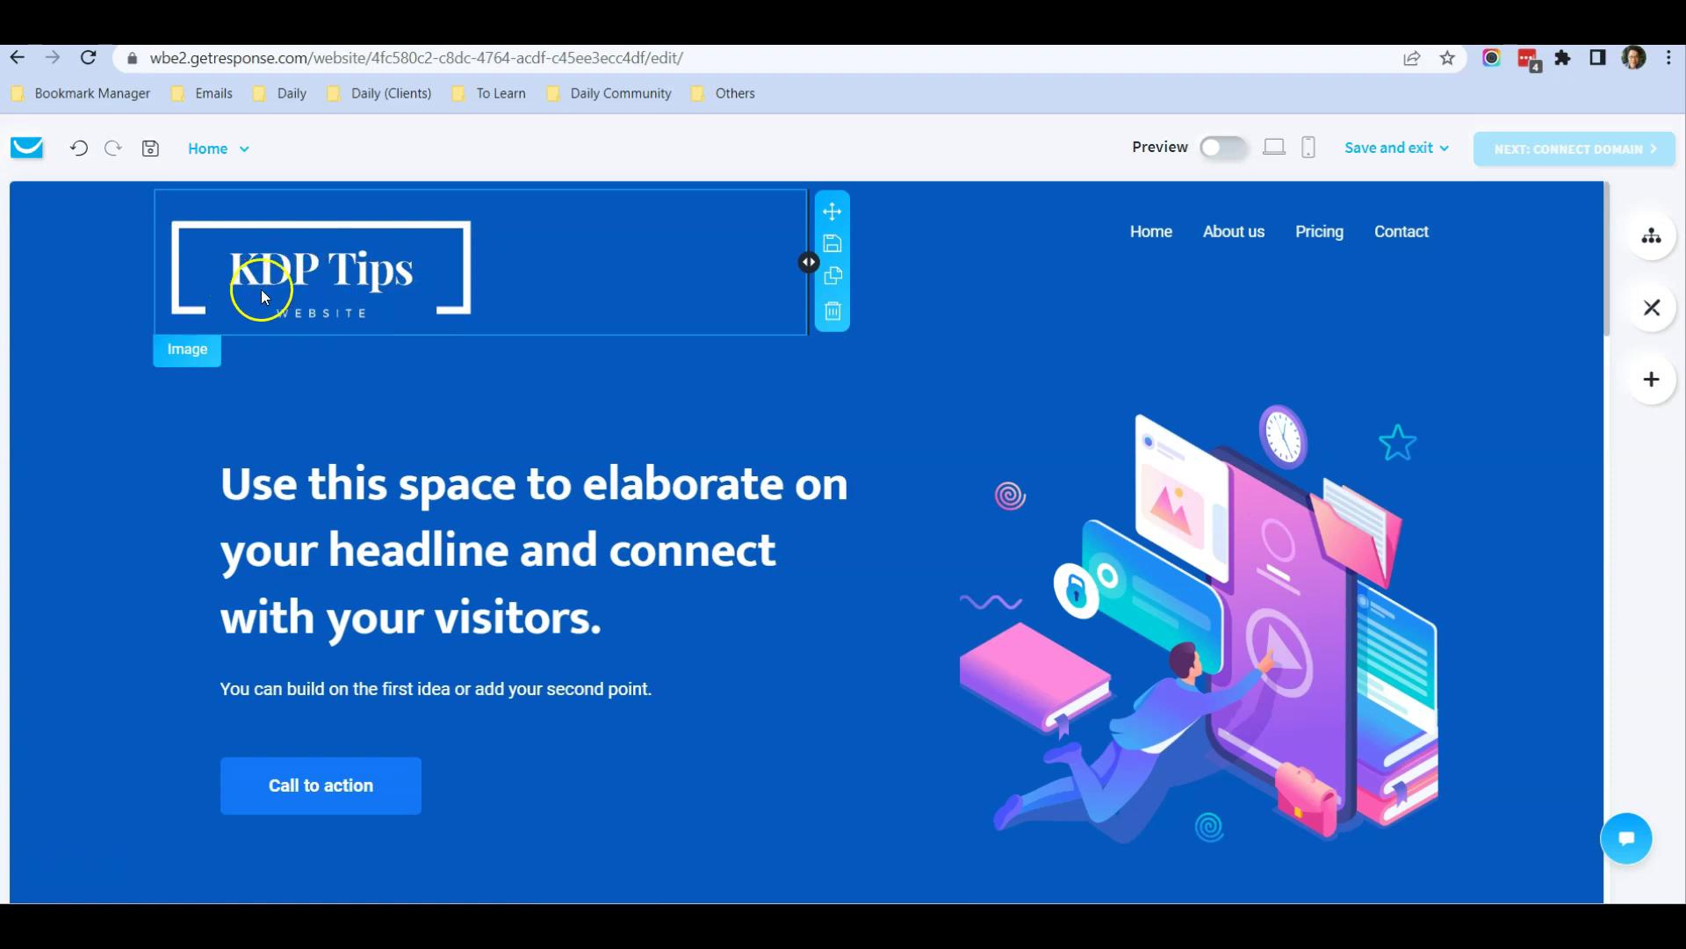
Replace the hero headline text with 'Are You Looking For Tips On Kindle Publishing'.
click(634, 549)
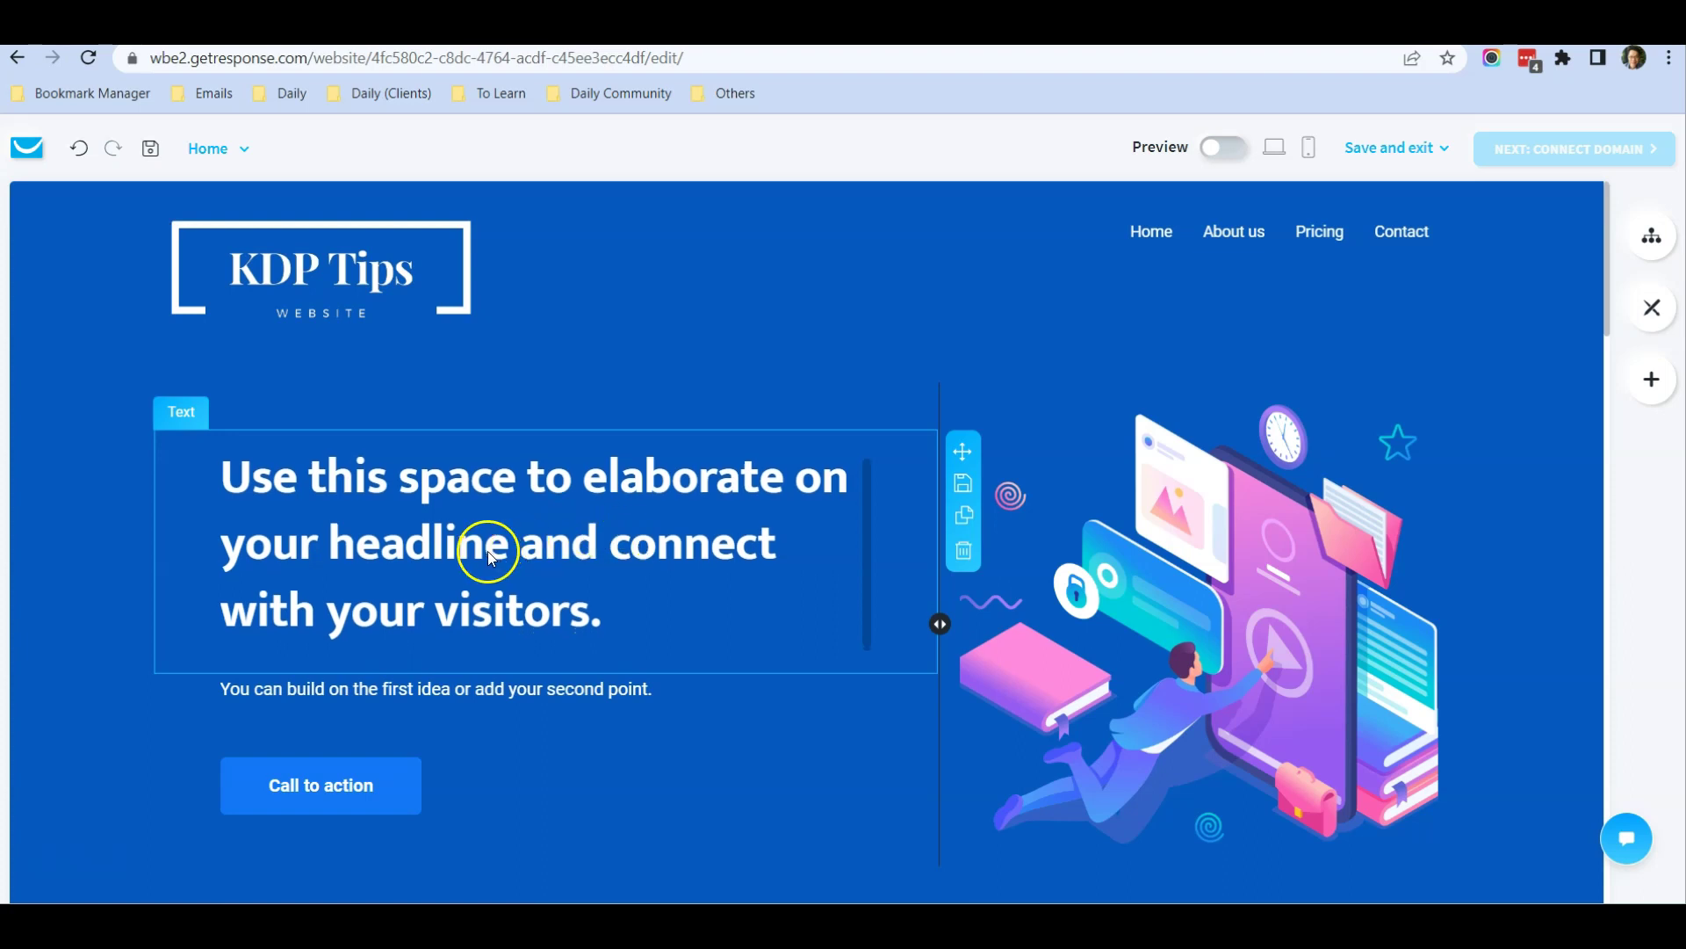
scroll(488, 549, down, 1)
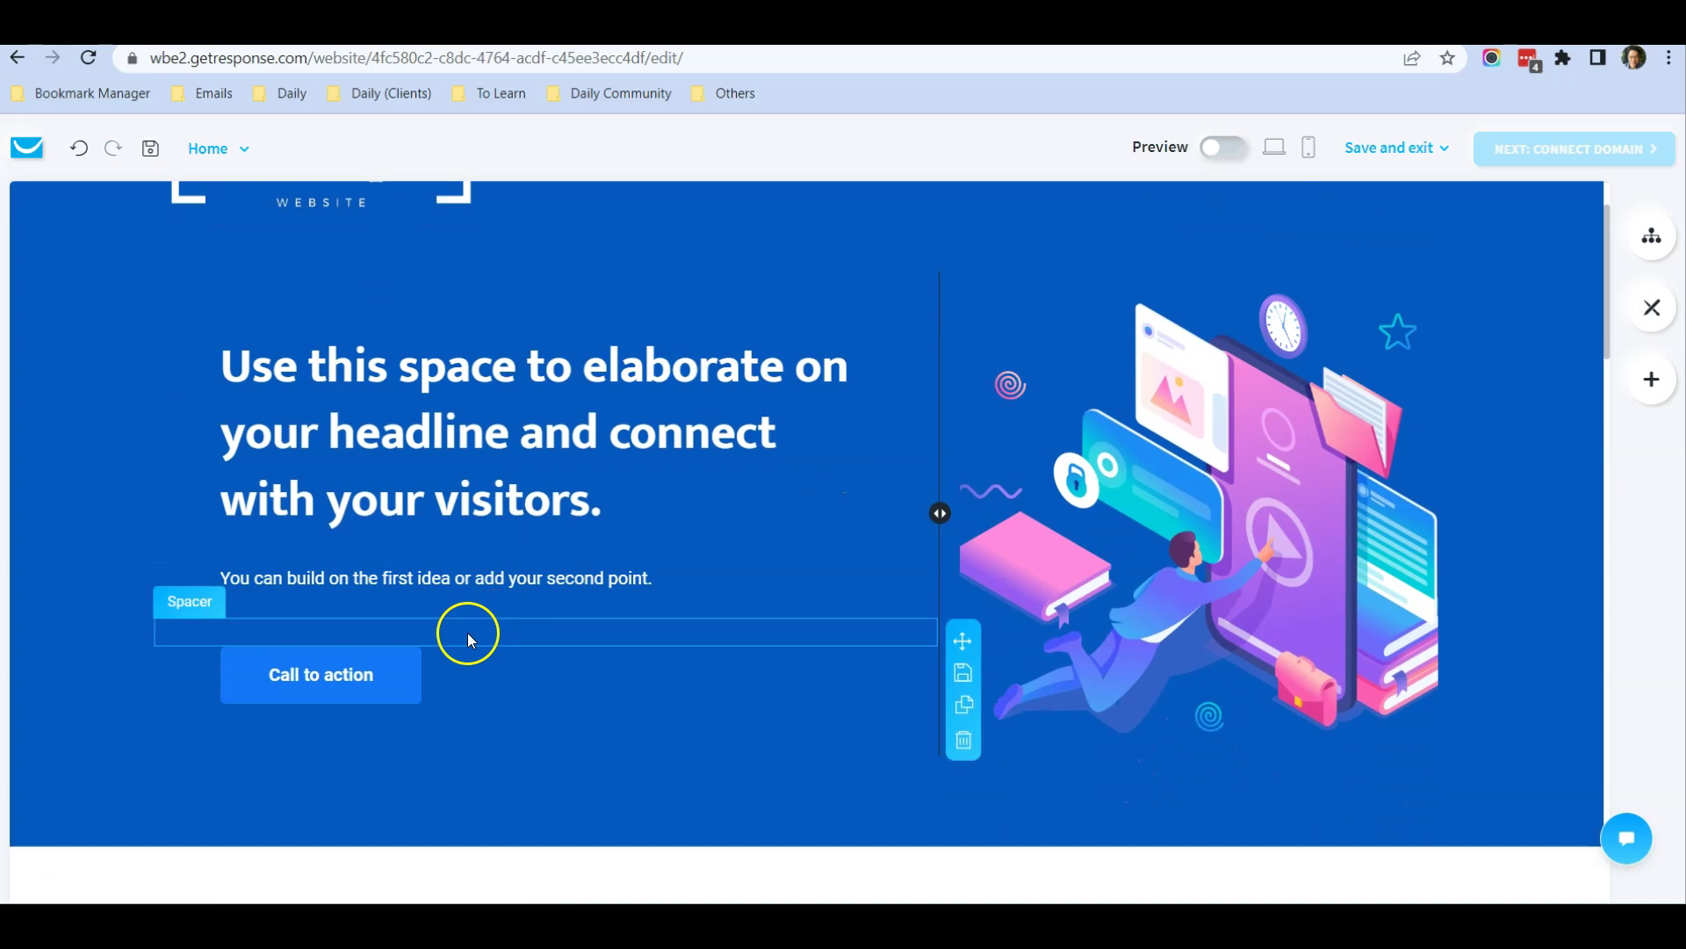
scroll(468, 639, up, 1)
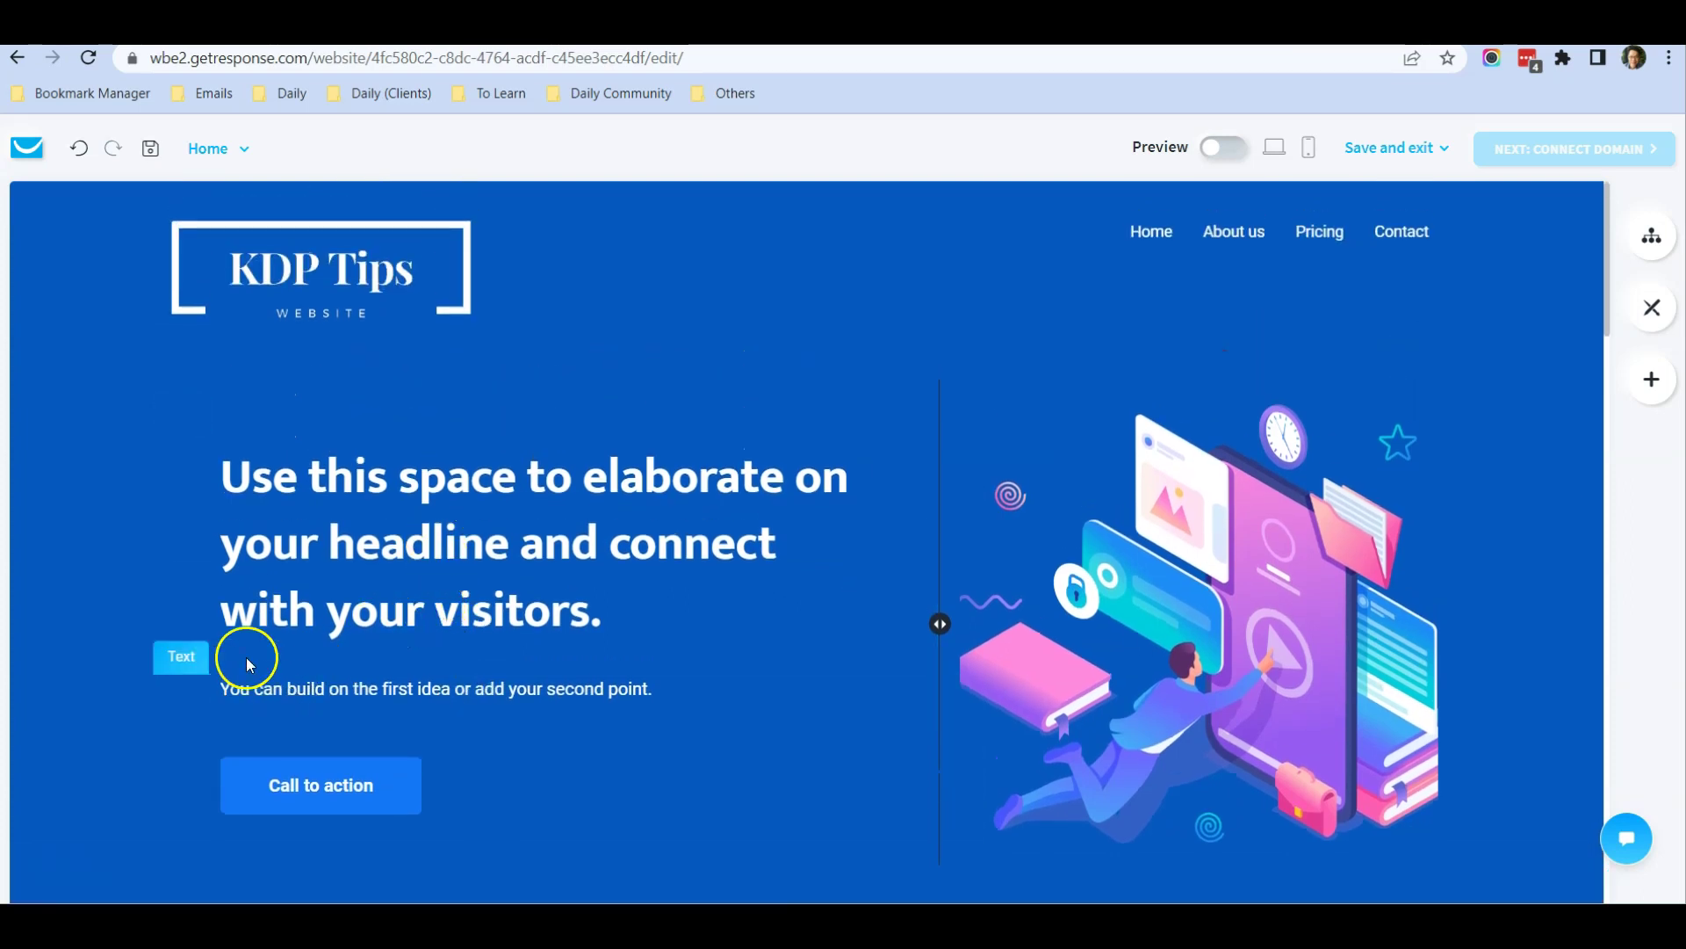
click(397, 558)
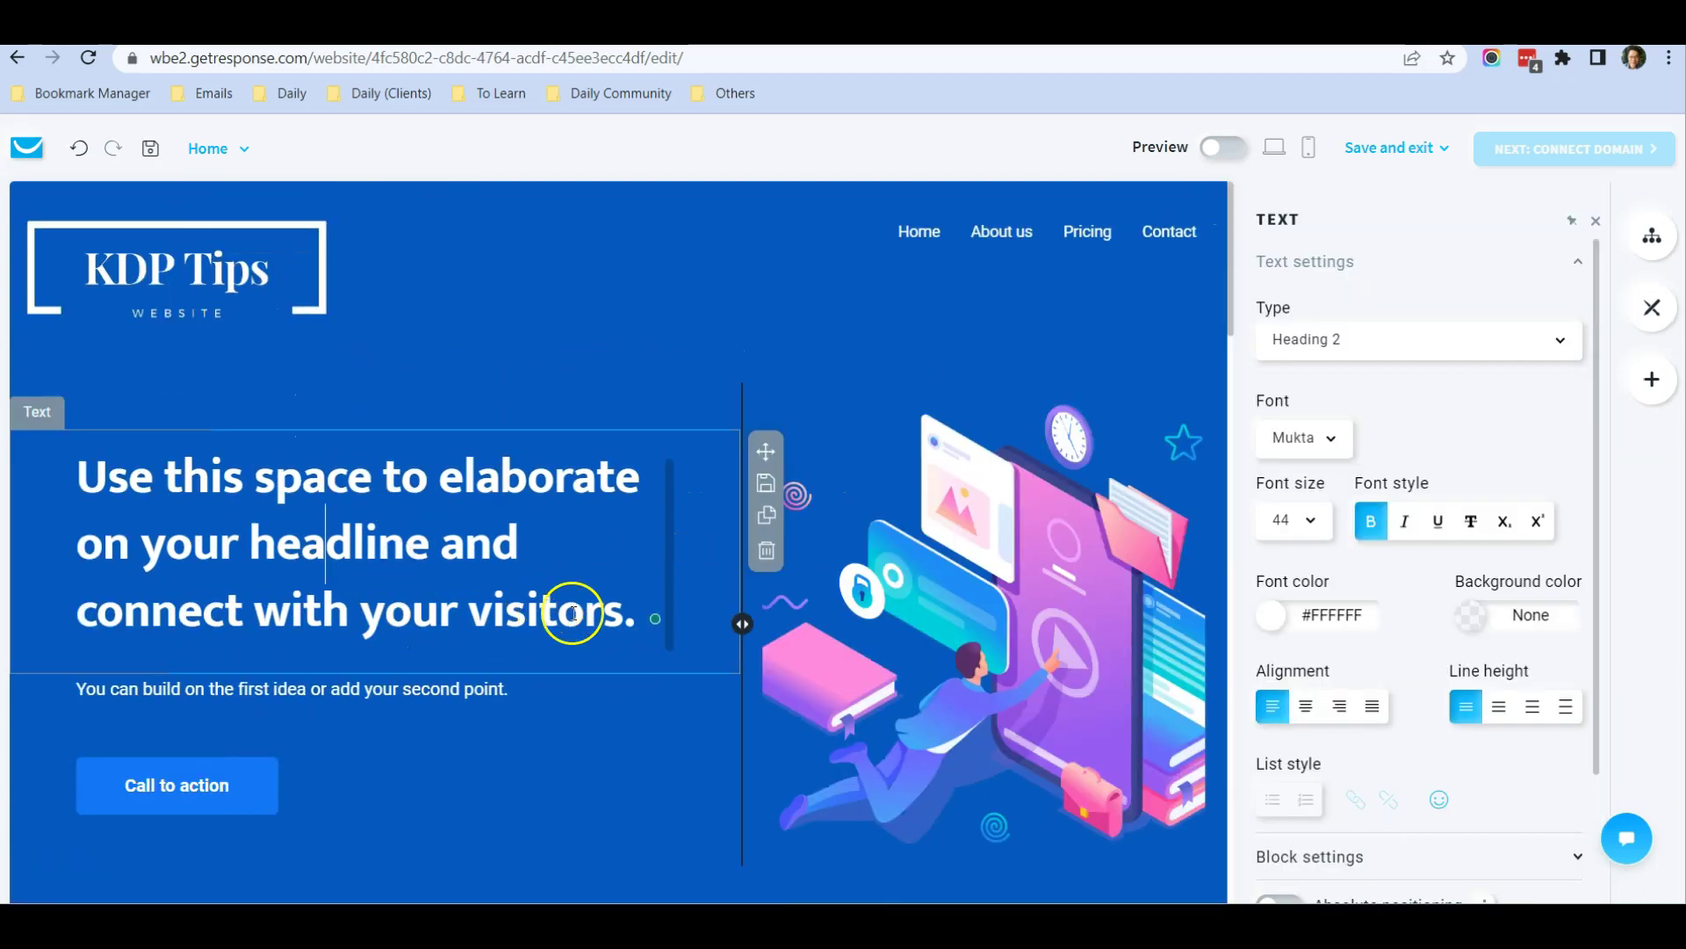
drag(634, 620, 103, 473)
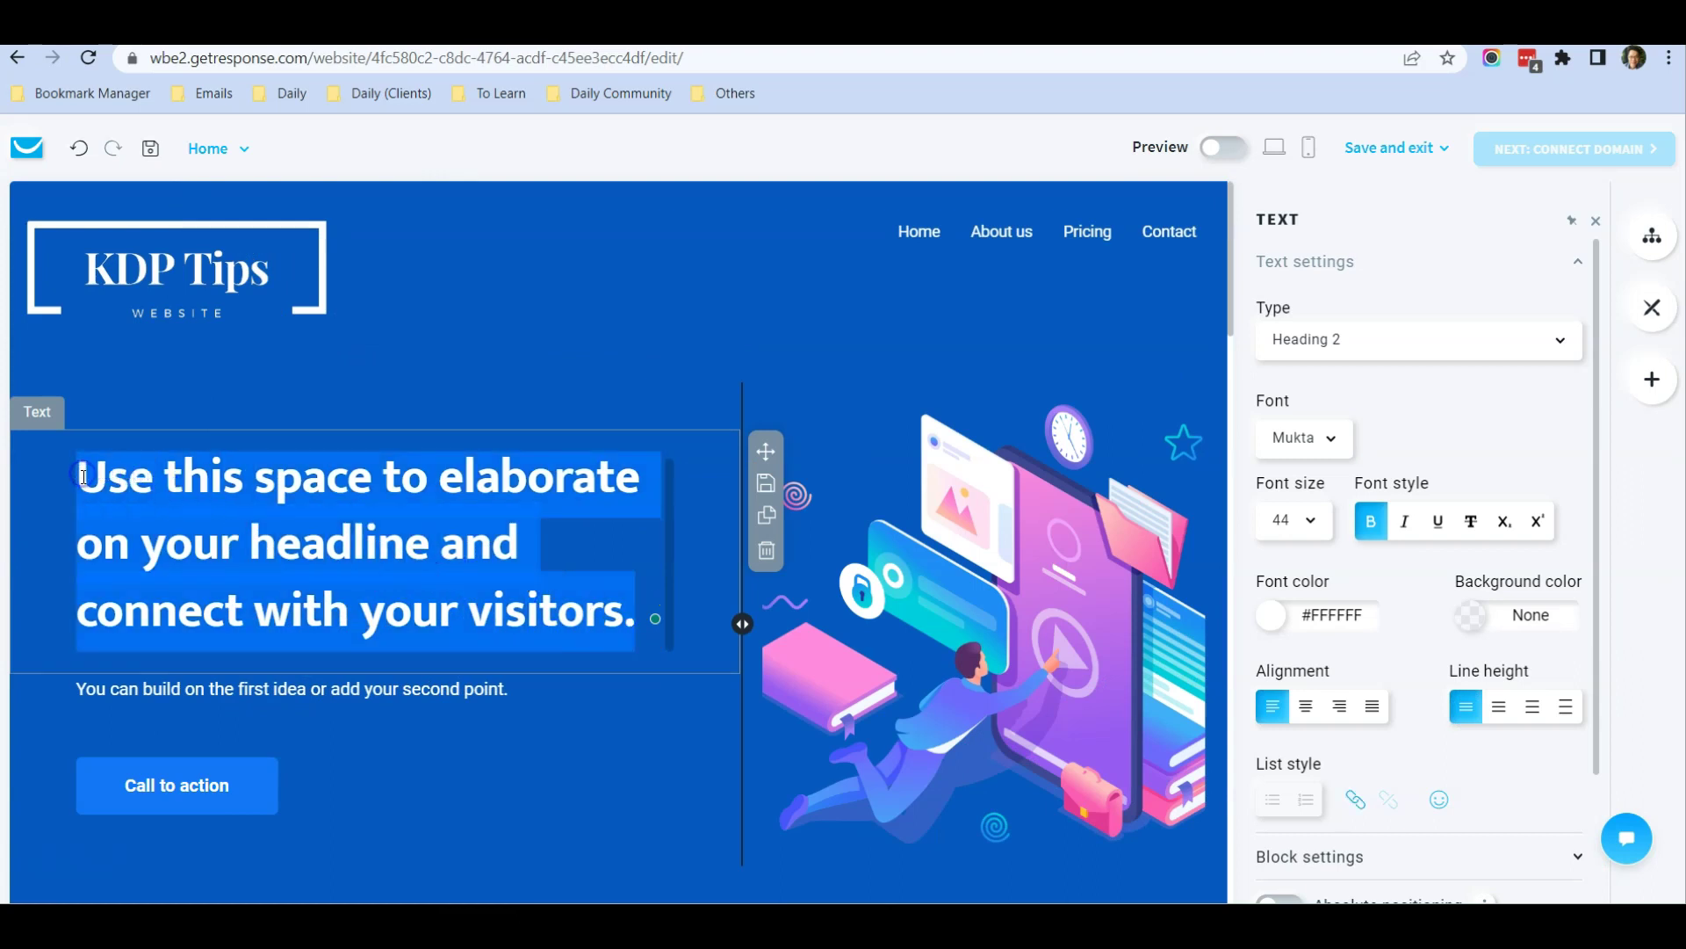
text(Are You L)
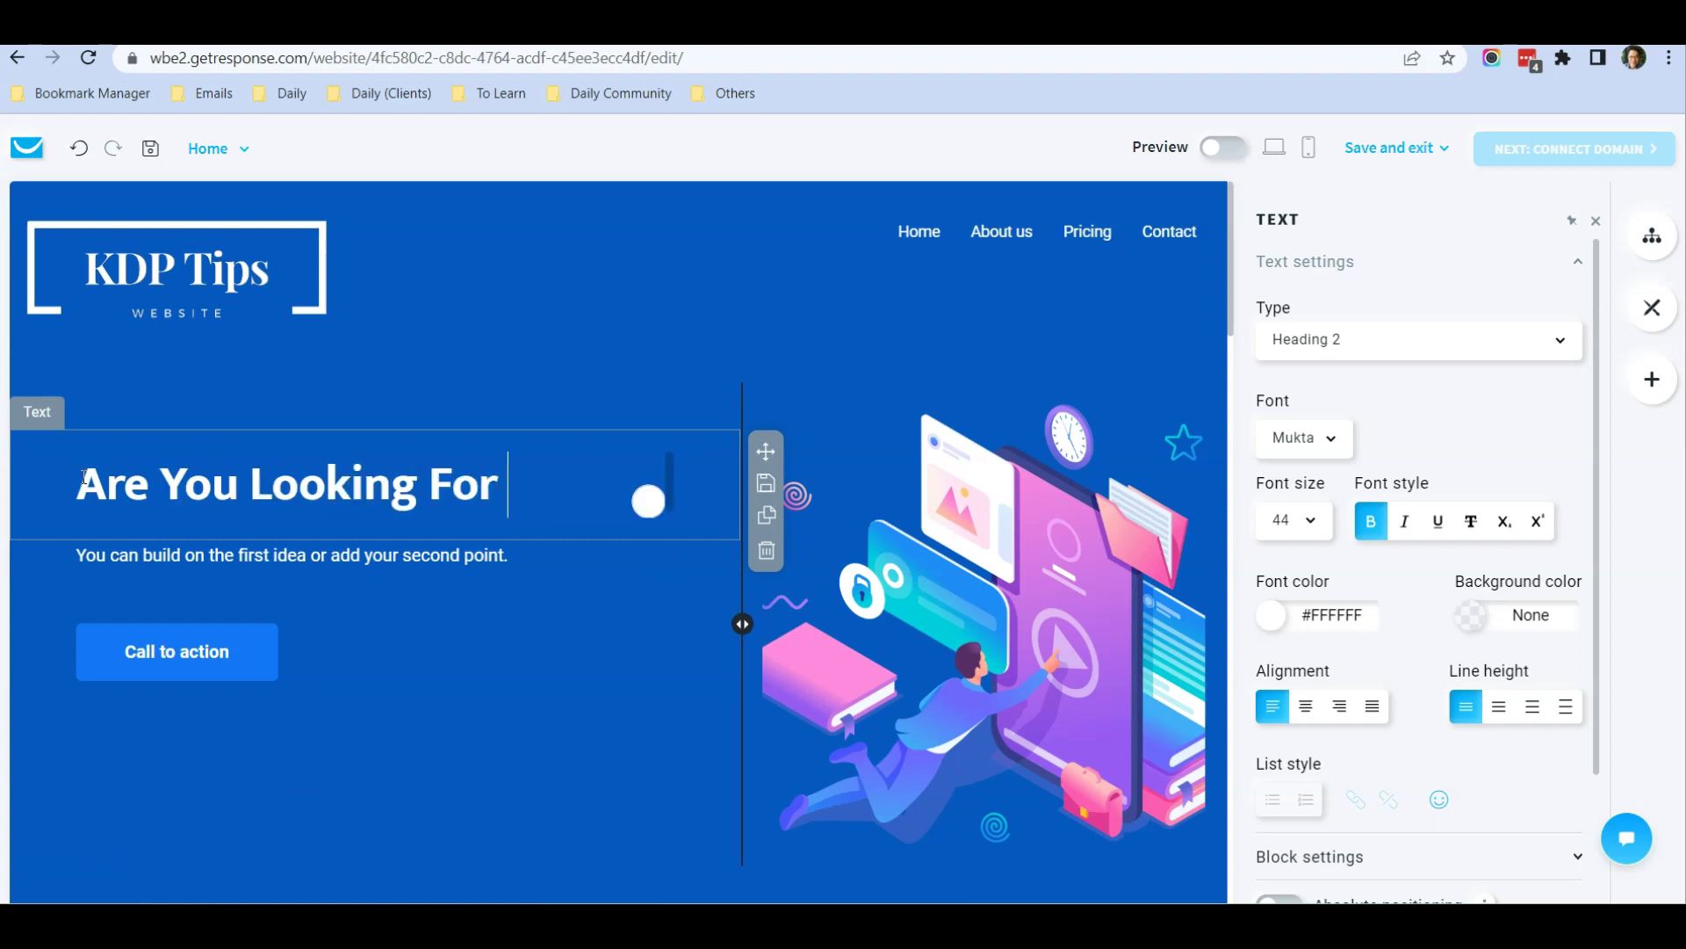
text(ooking For Tips)
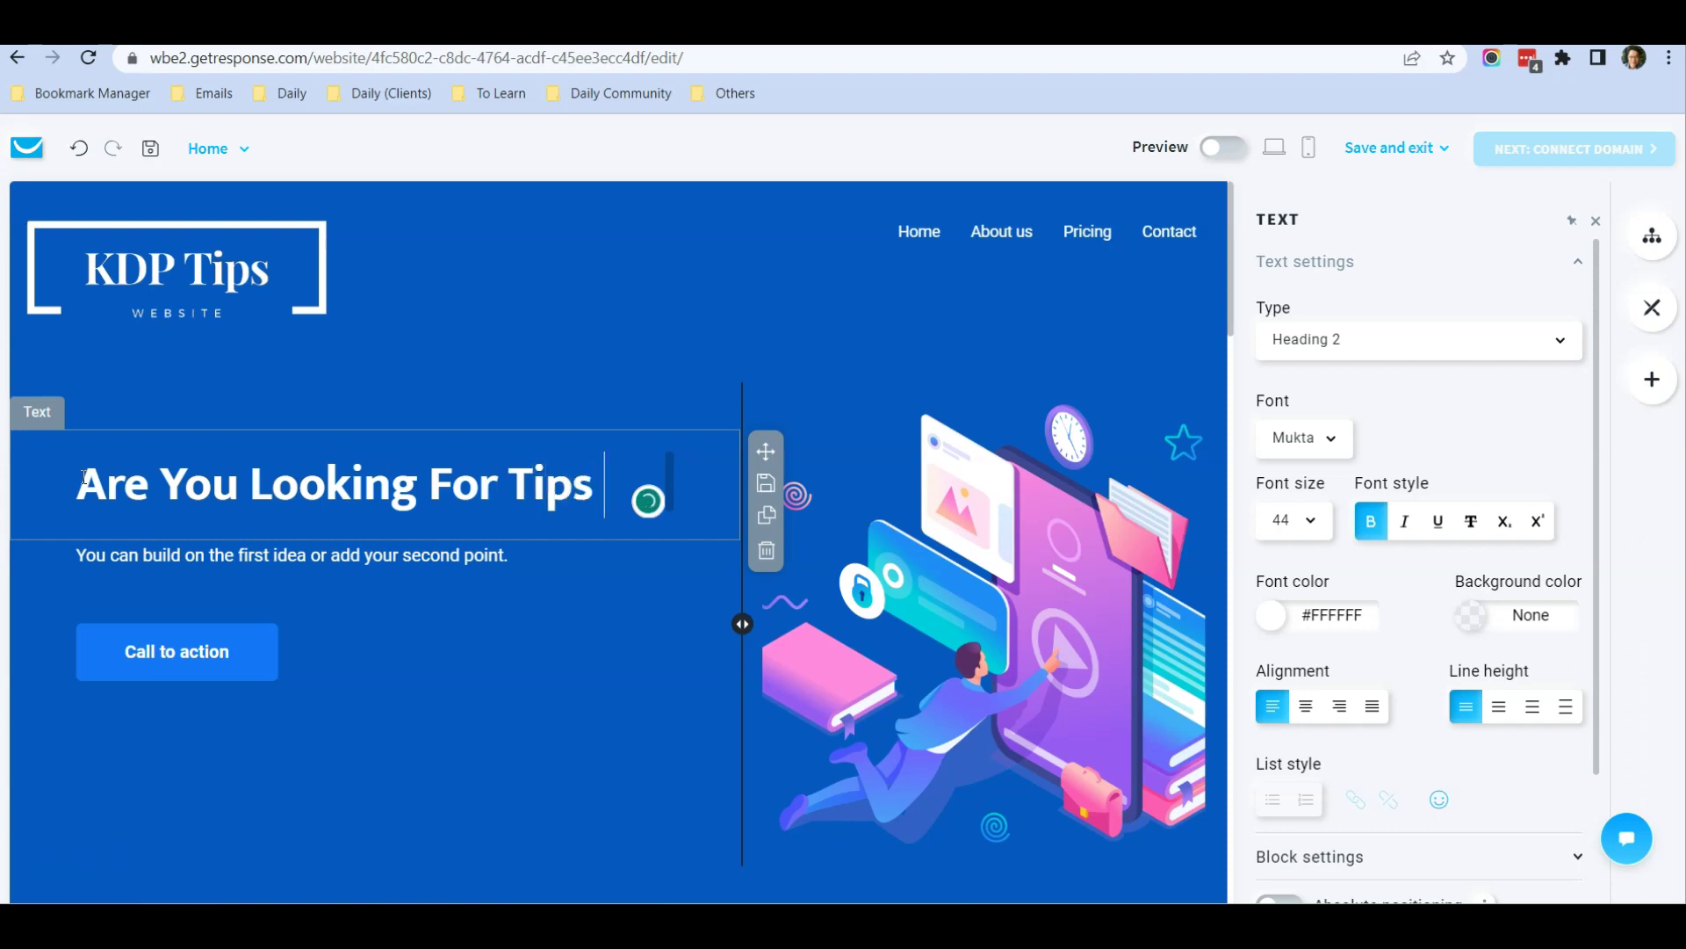
text( On Kindle)
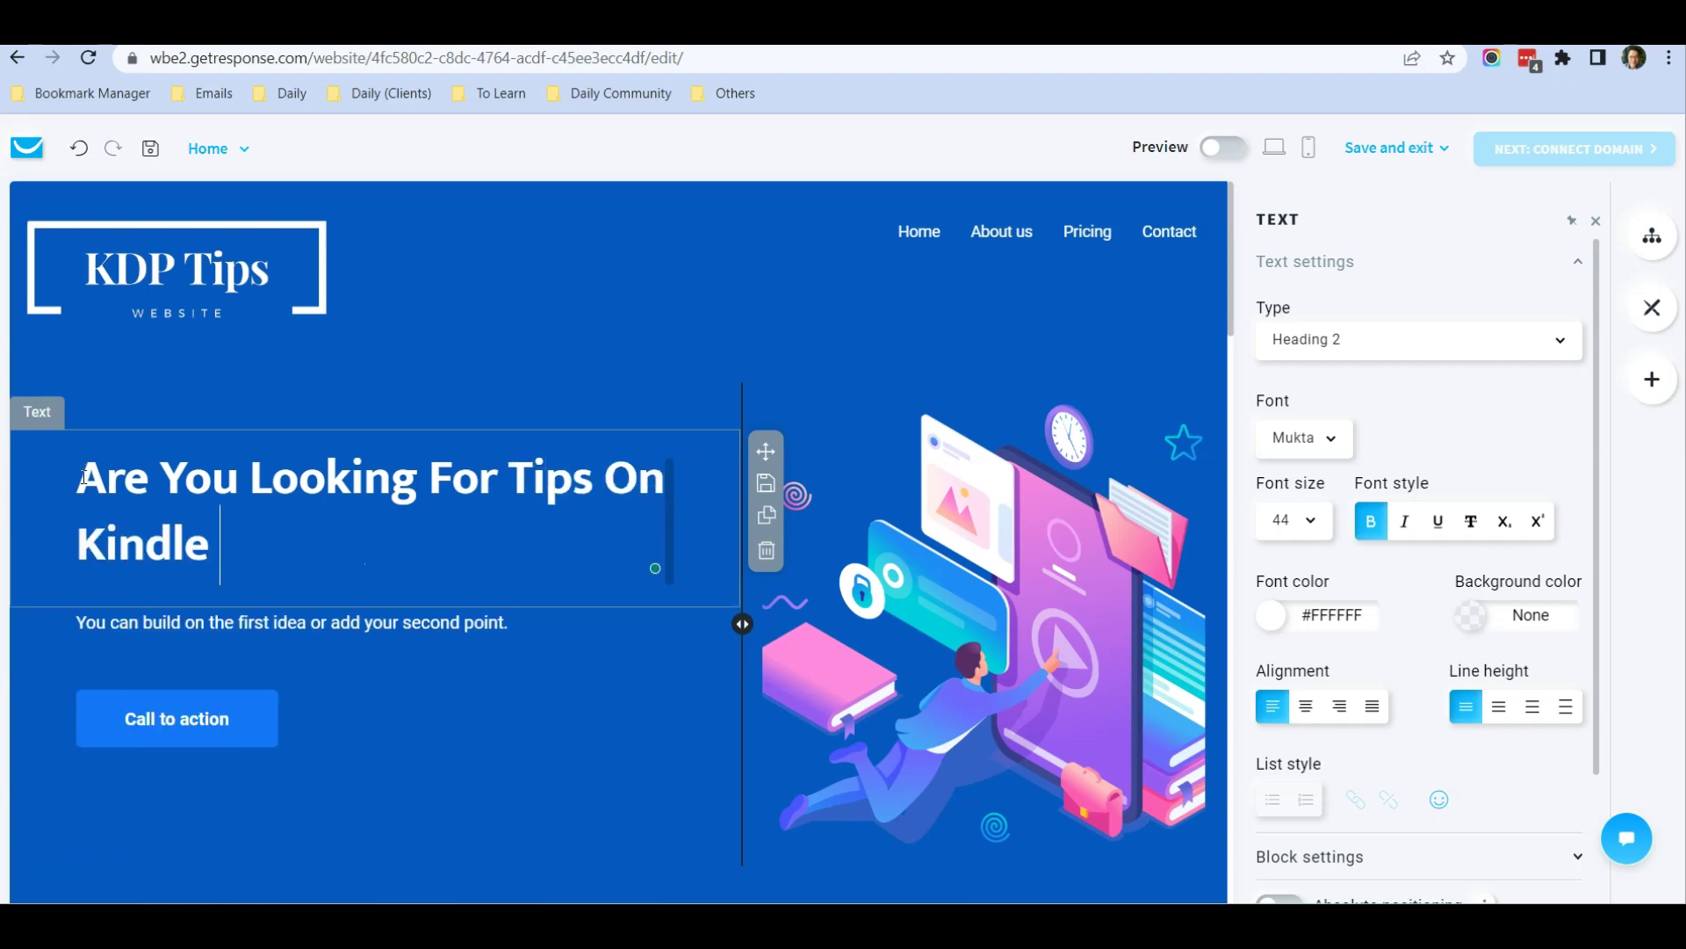
text( Publishing?)
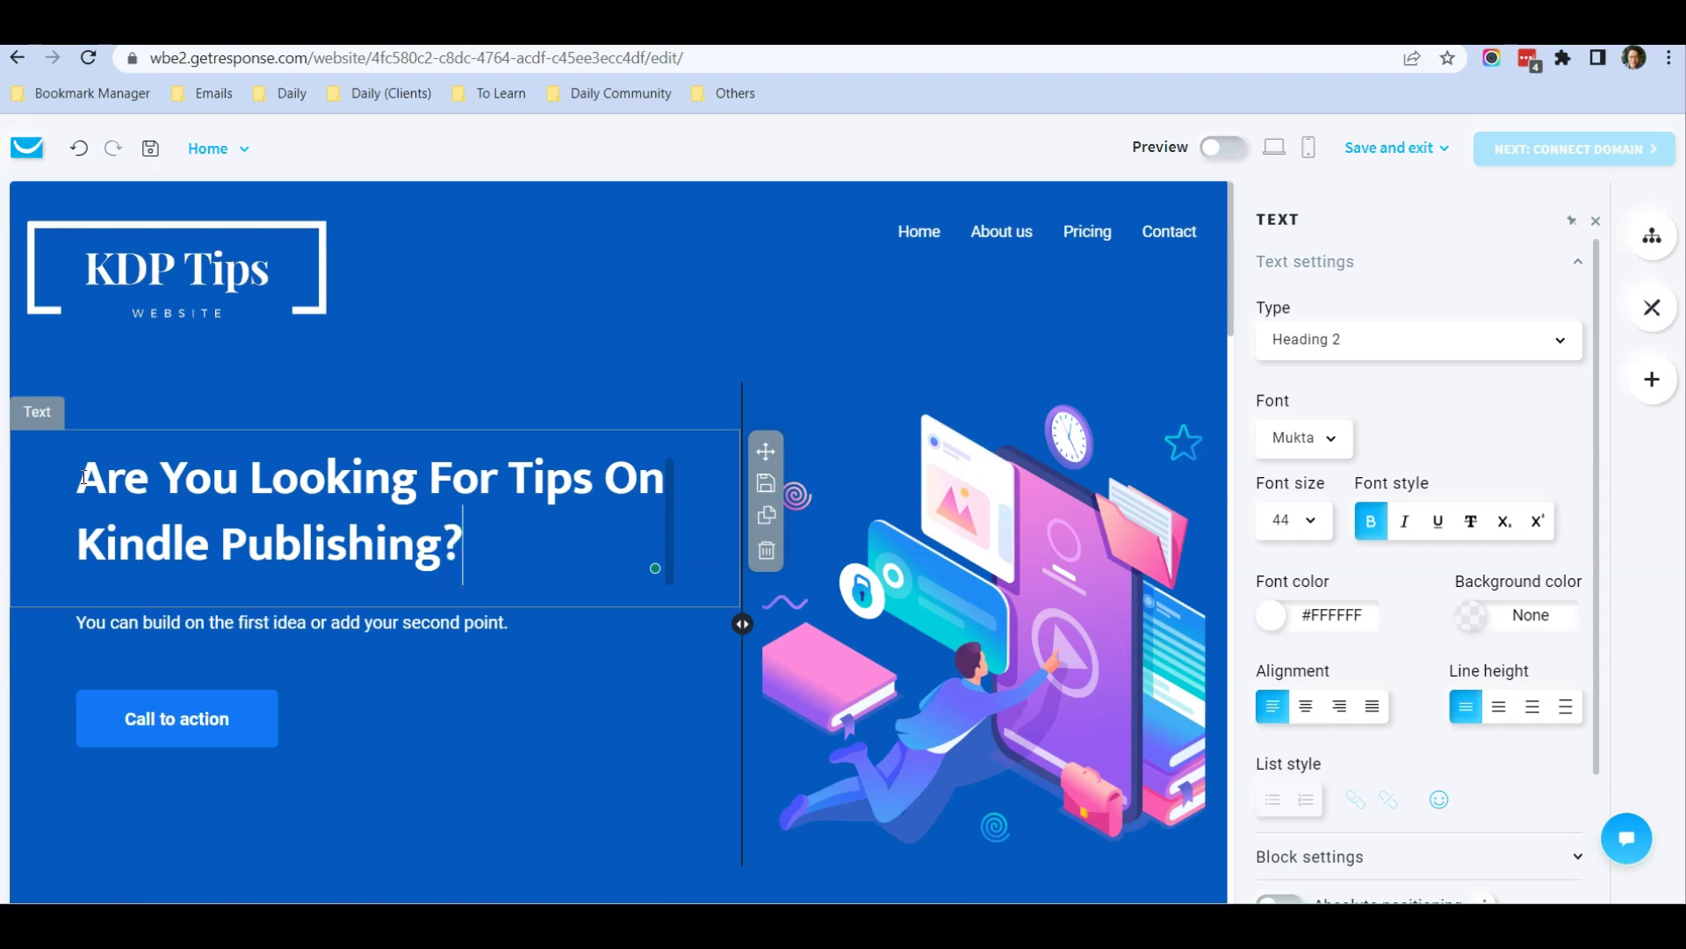
Paste the new right-place, click-below sentence over the placeholder subtitle line.
click(187, 637)
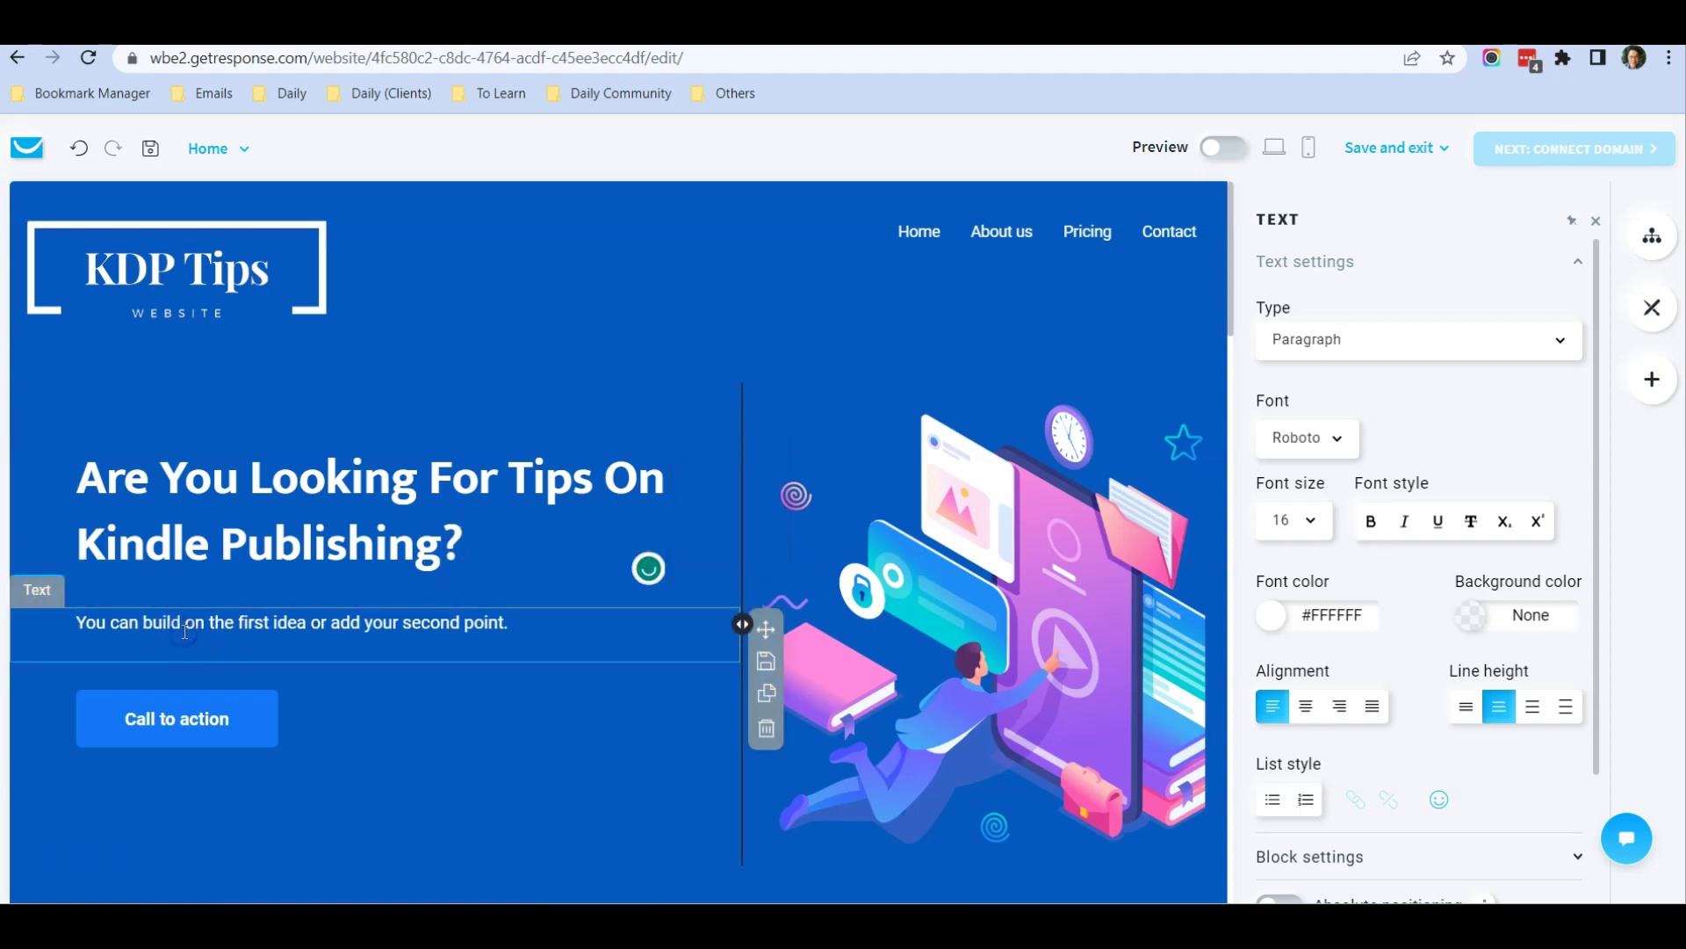
triple_click(245, 625)
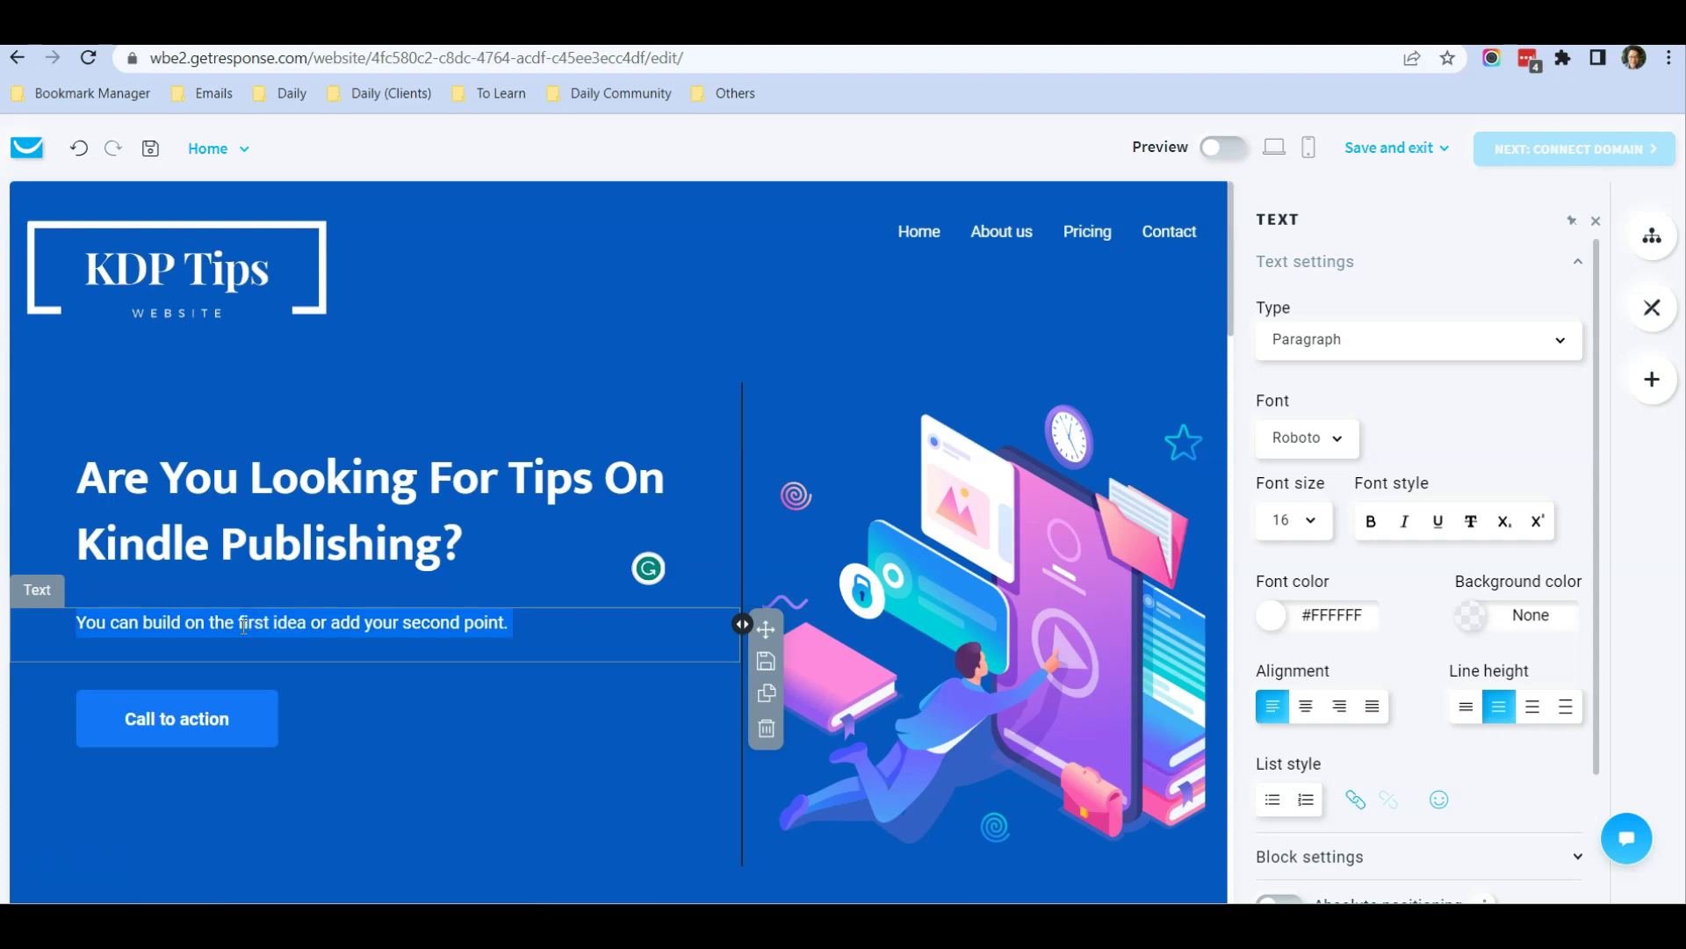
text(You have come to the right place! Click on the following button to find out more about how we can help you!)
click(449, 663)
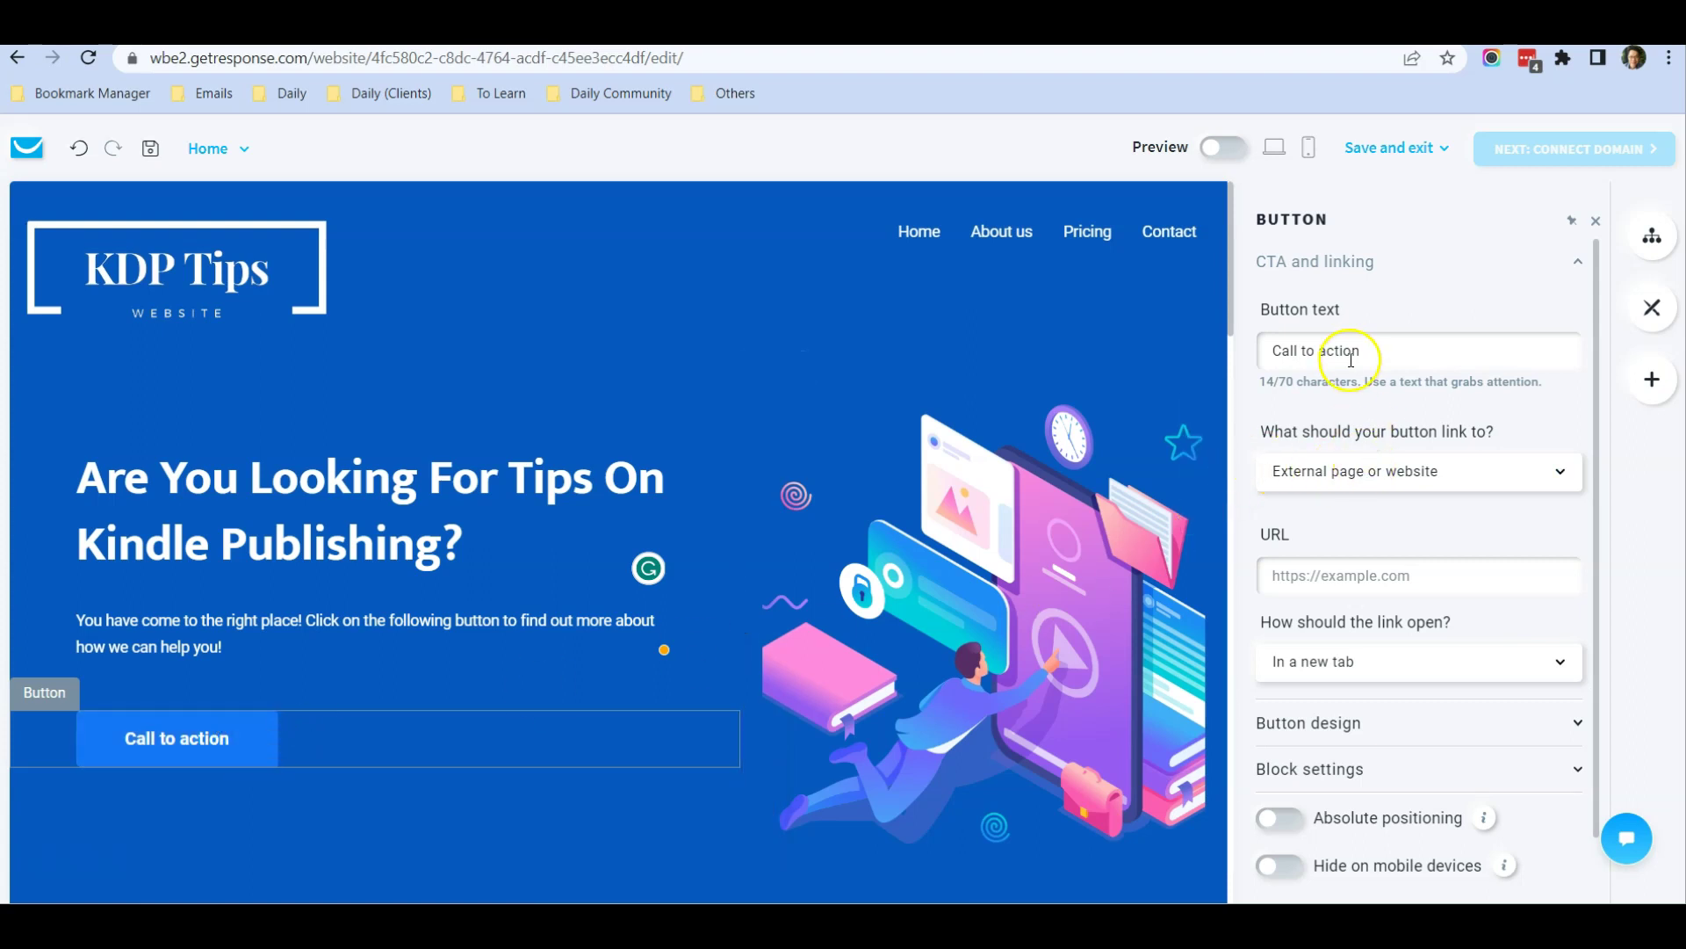
Relabel the hero button 'Contact Me', leaving its link destination unchanged, and close its settings.
click(1405, 480)
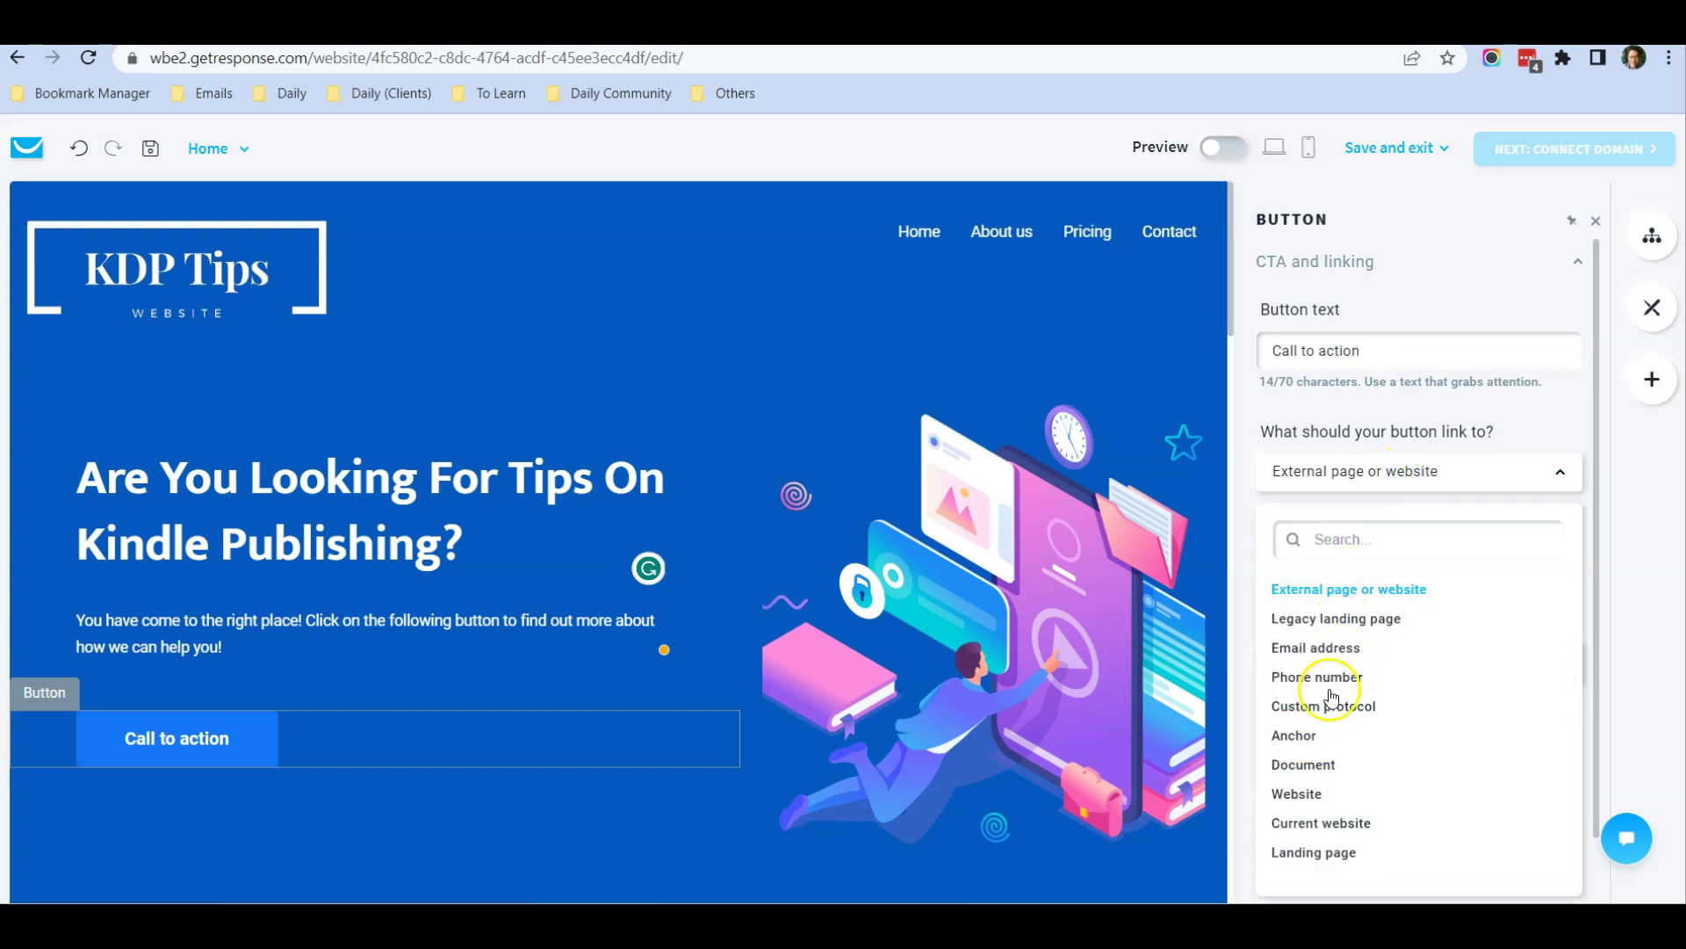
click(1333, 769)
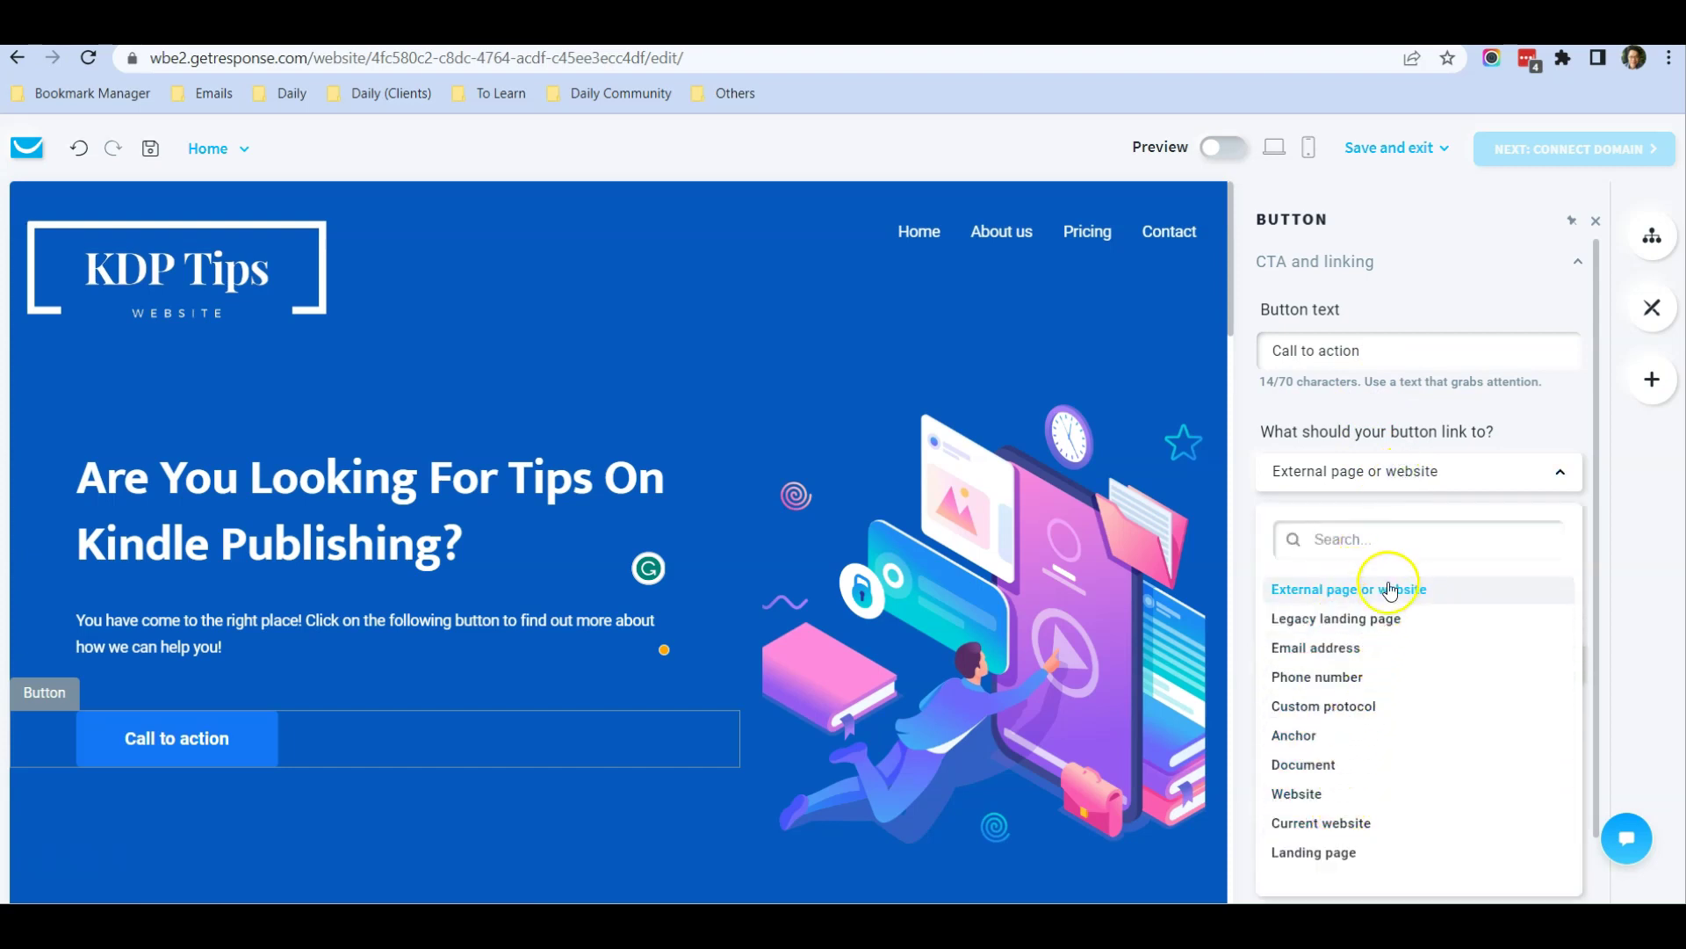
click(1559, 475)
click(1380, 343)
drag(1383, 347, 1280, 344)
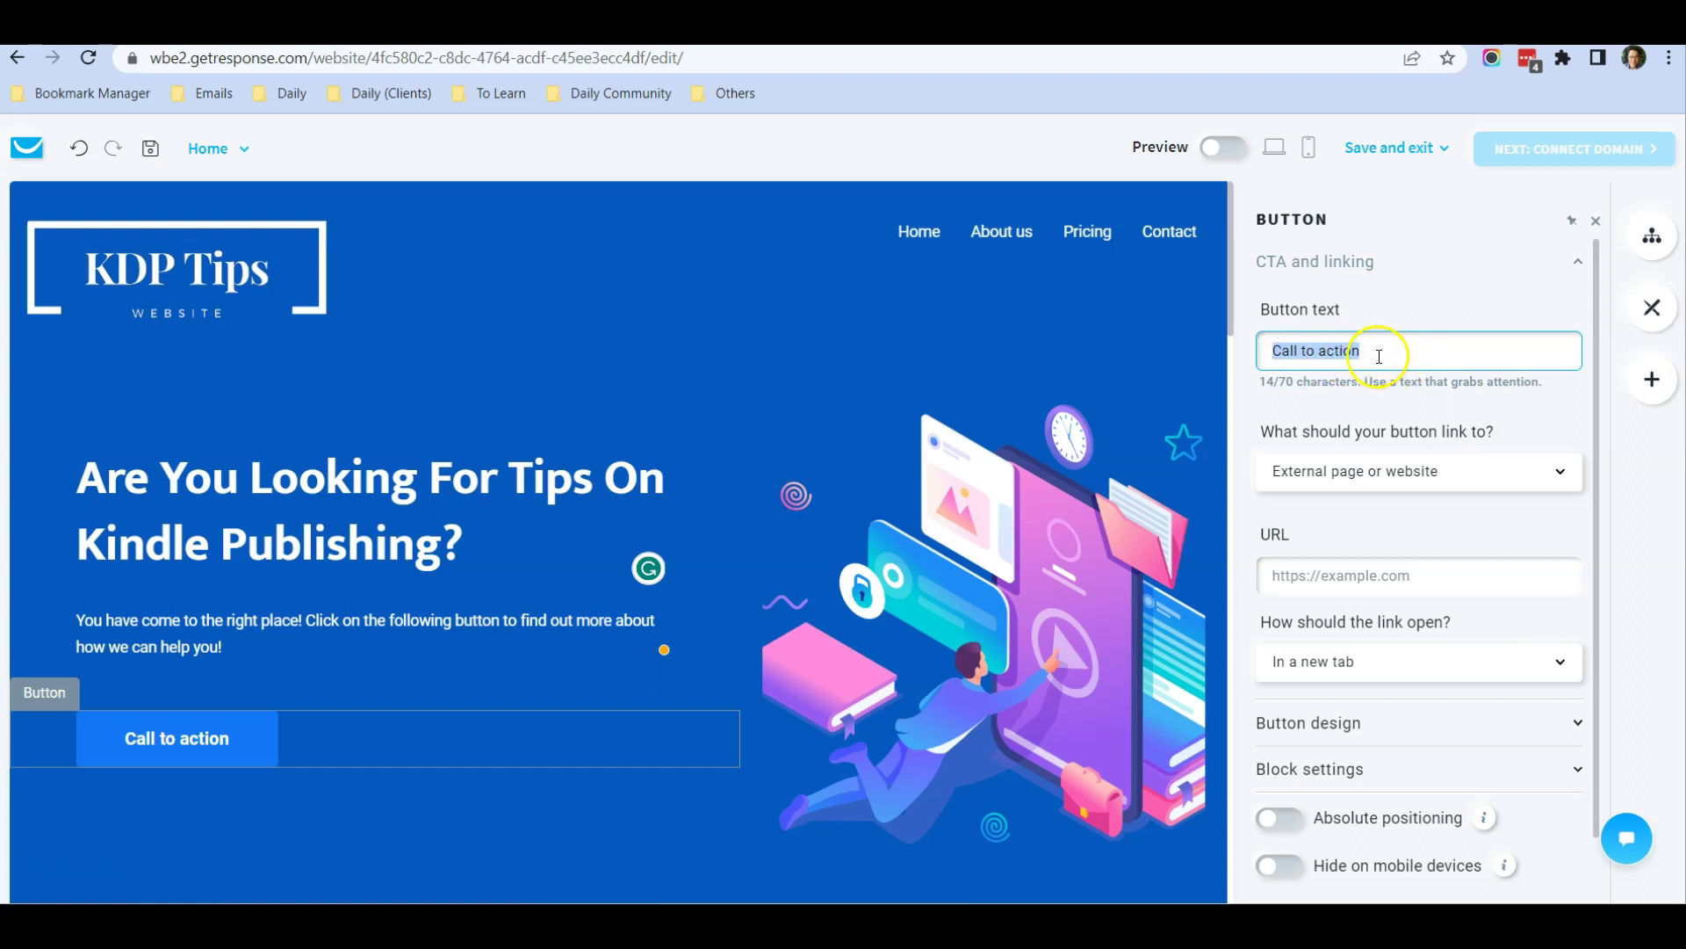
text(Contact Me)
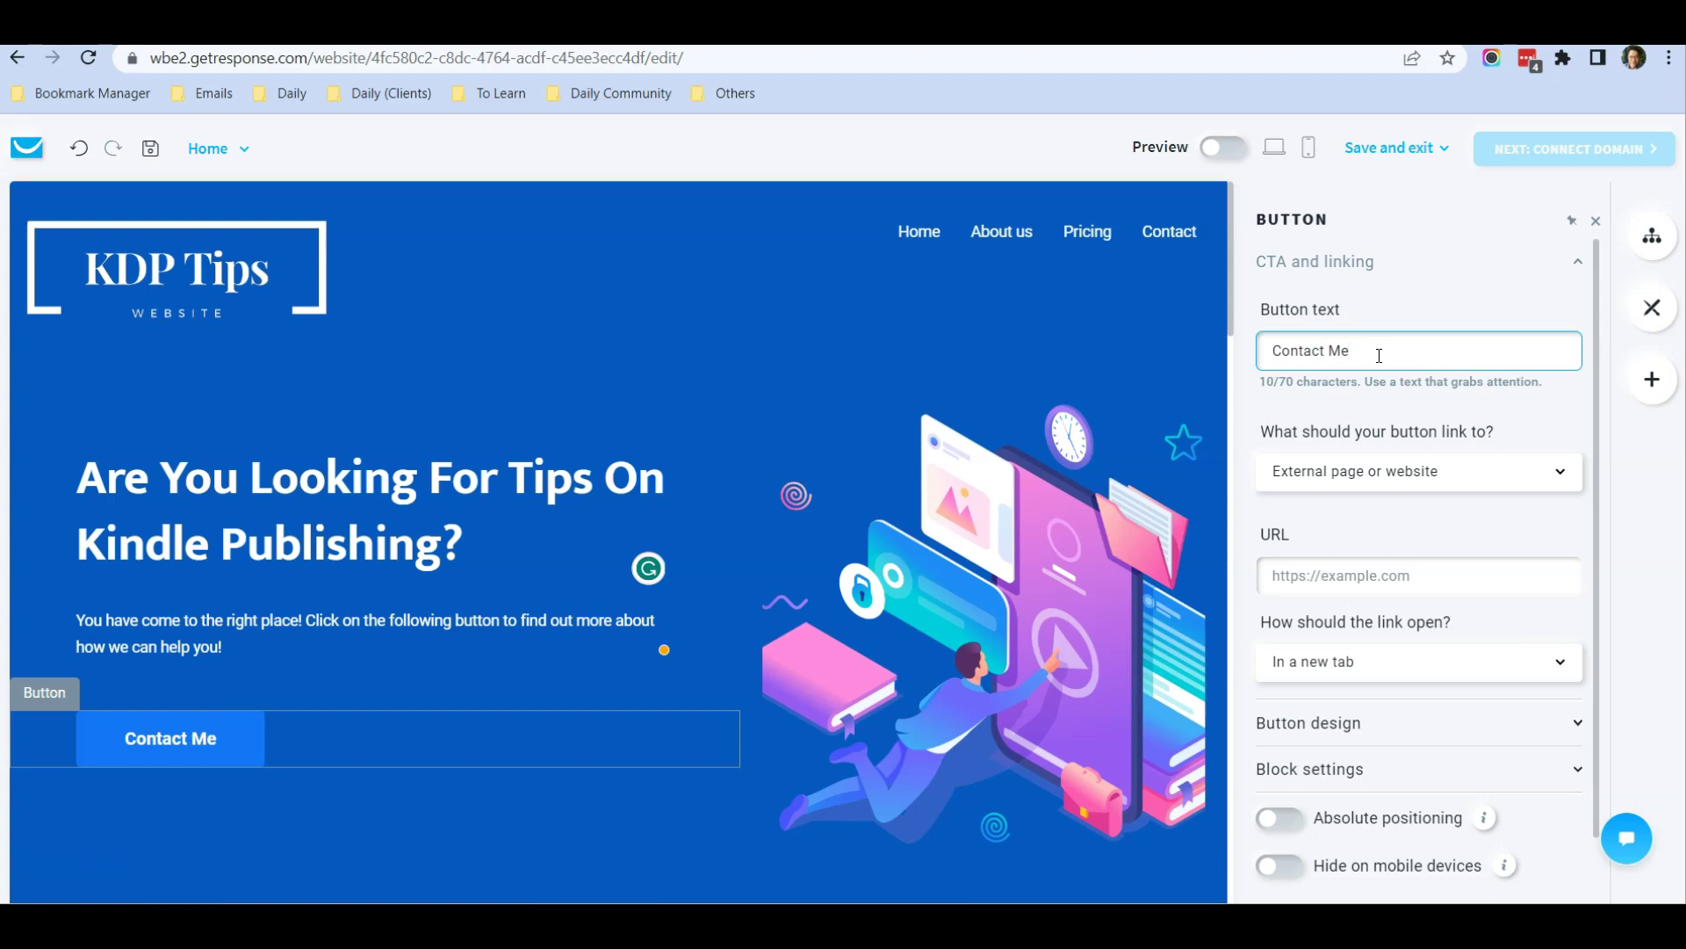
scroll(1504, 615, down, 1)
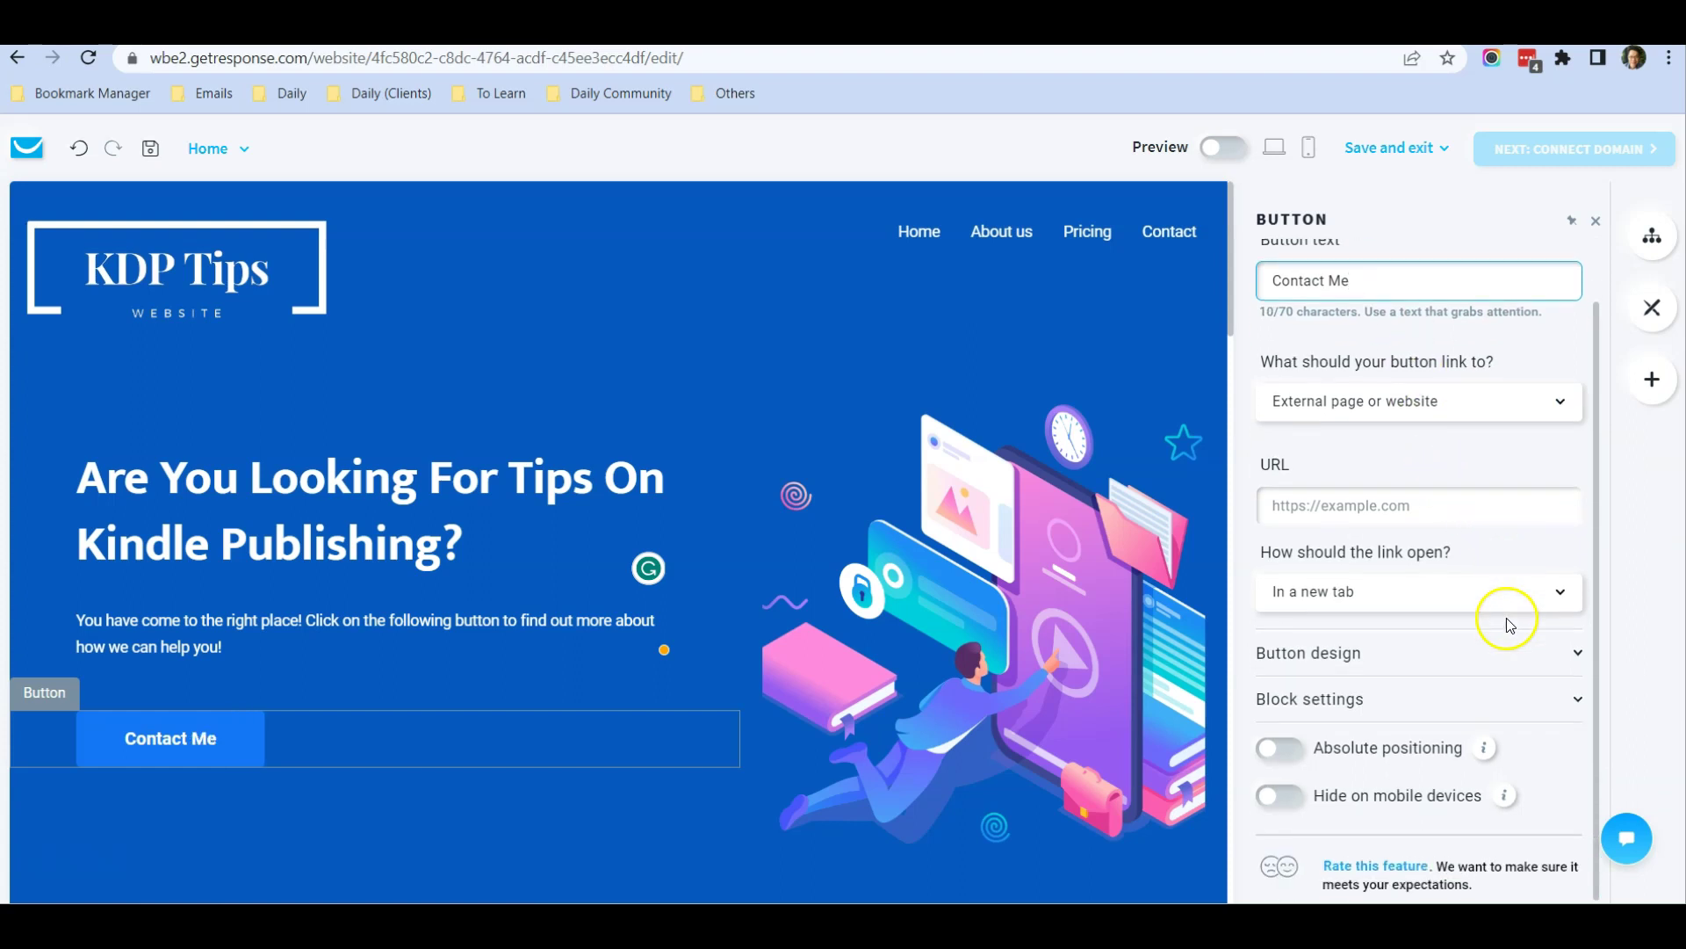
scroll(1504, 618, up, 1)
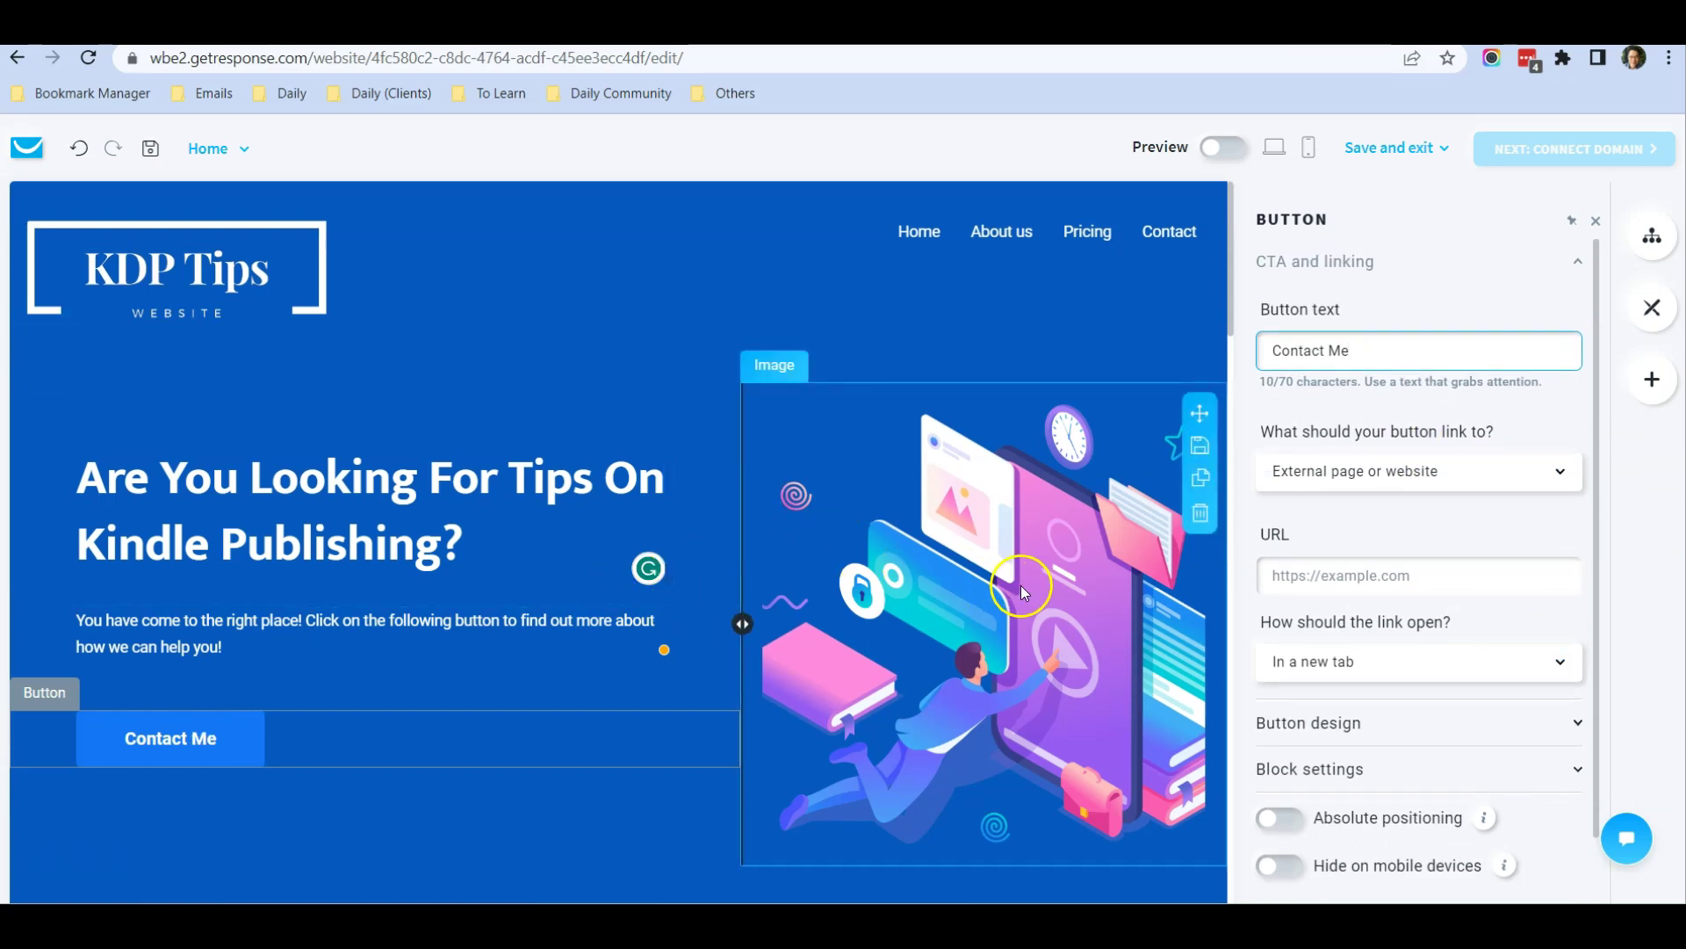
click(1597, 227)
Start replacing the hero image and browse the other-websites and free stock image libraries.
click(1161, 564)
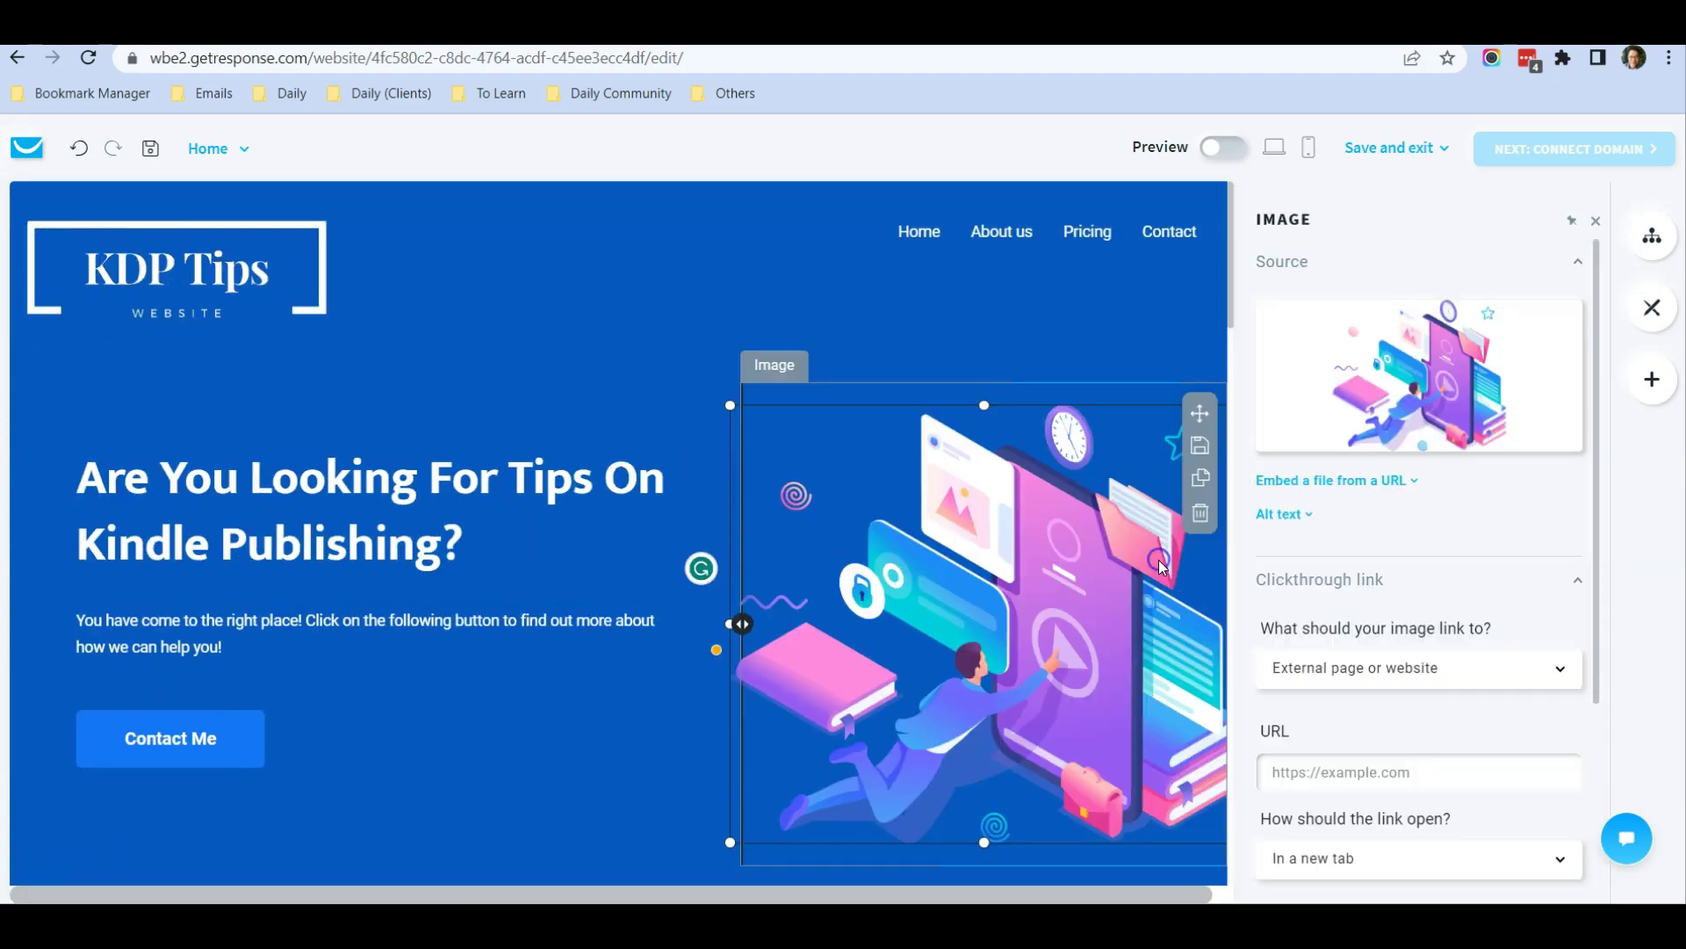
mouse_move(1295, 365)
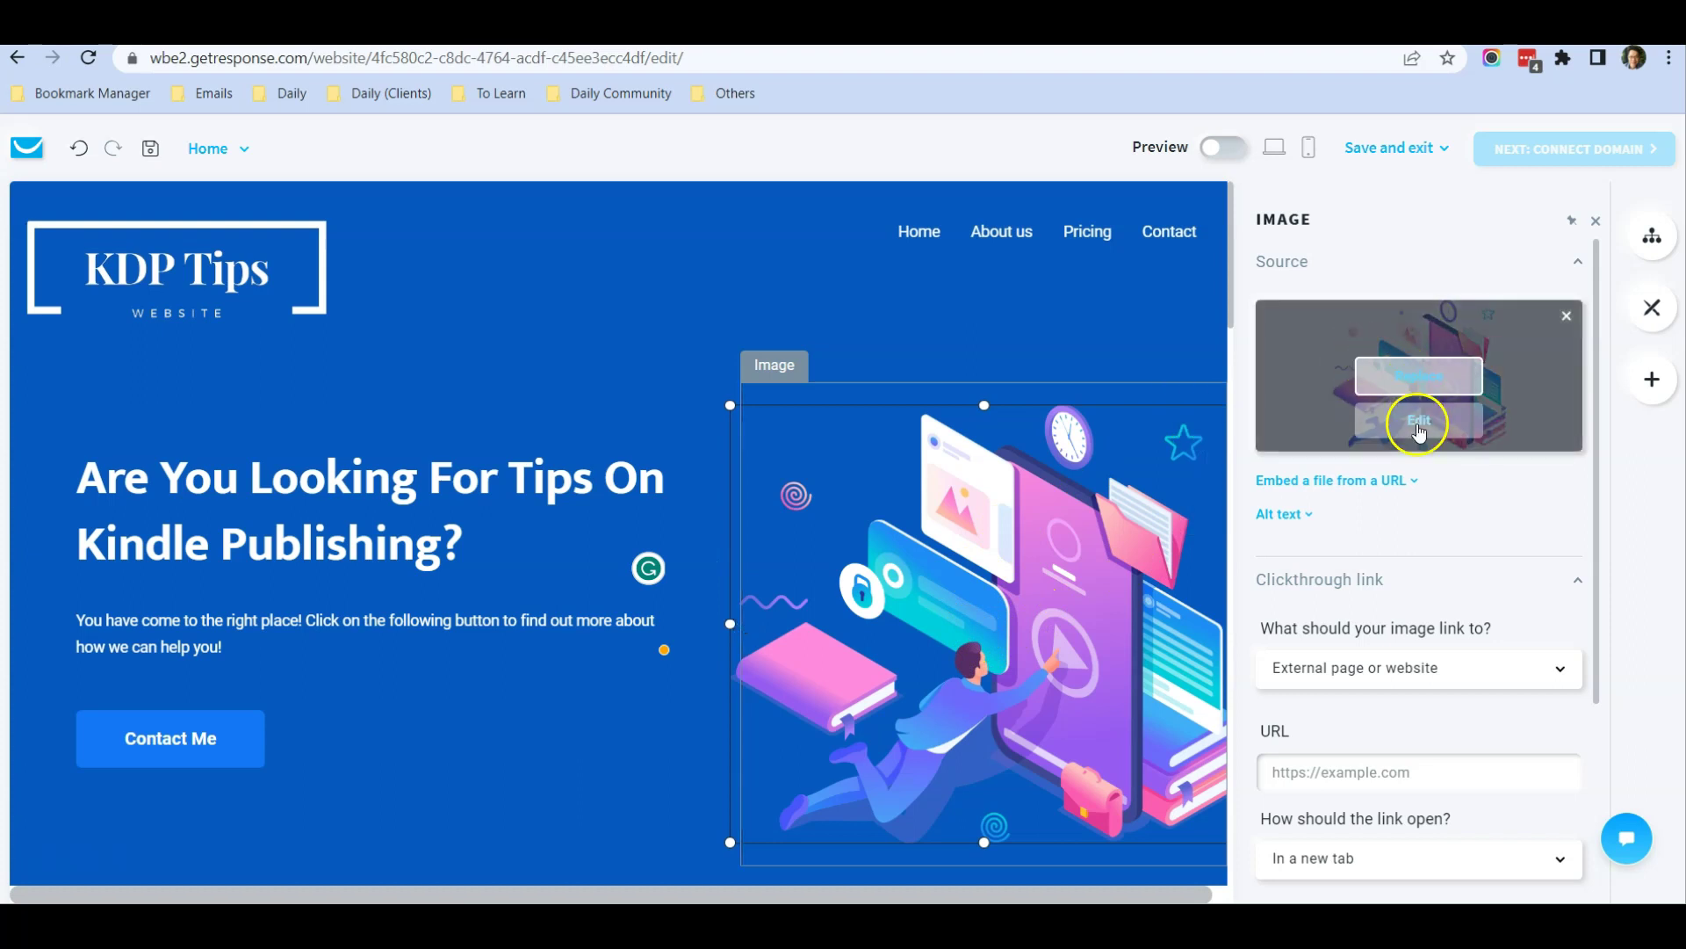
click(1432, 378)
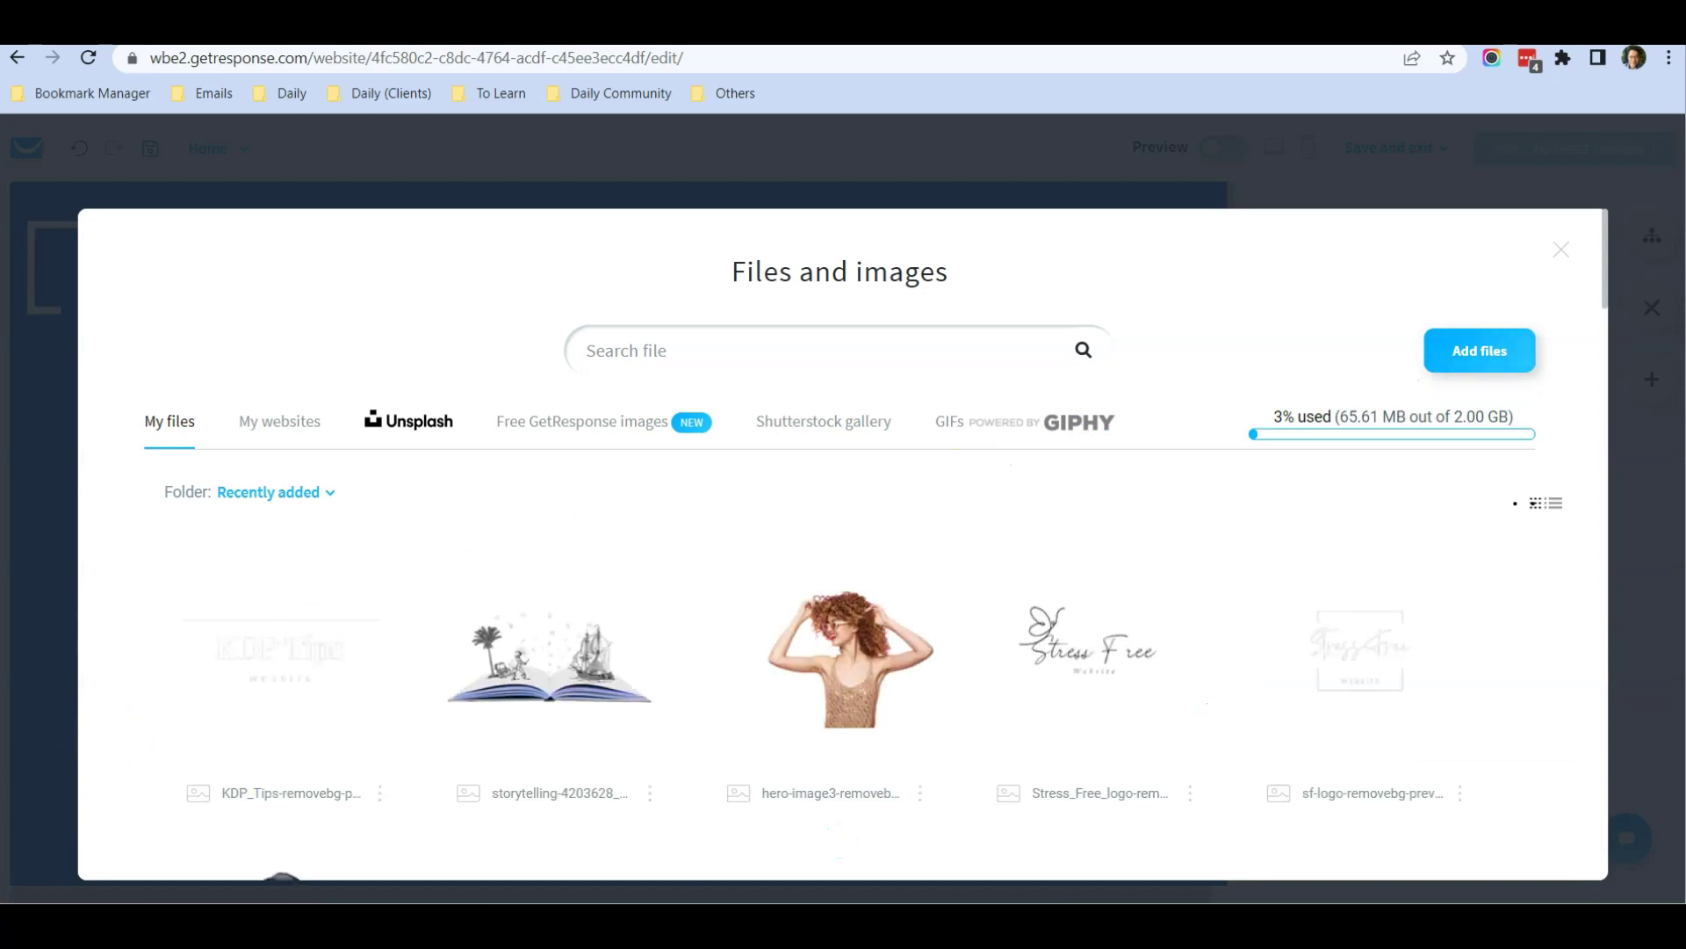
click(280, 421)
scroll(639, 547, down, 1)
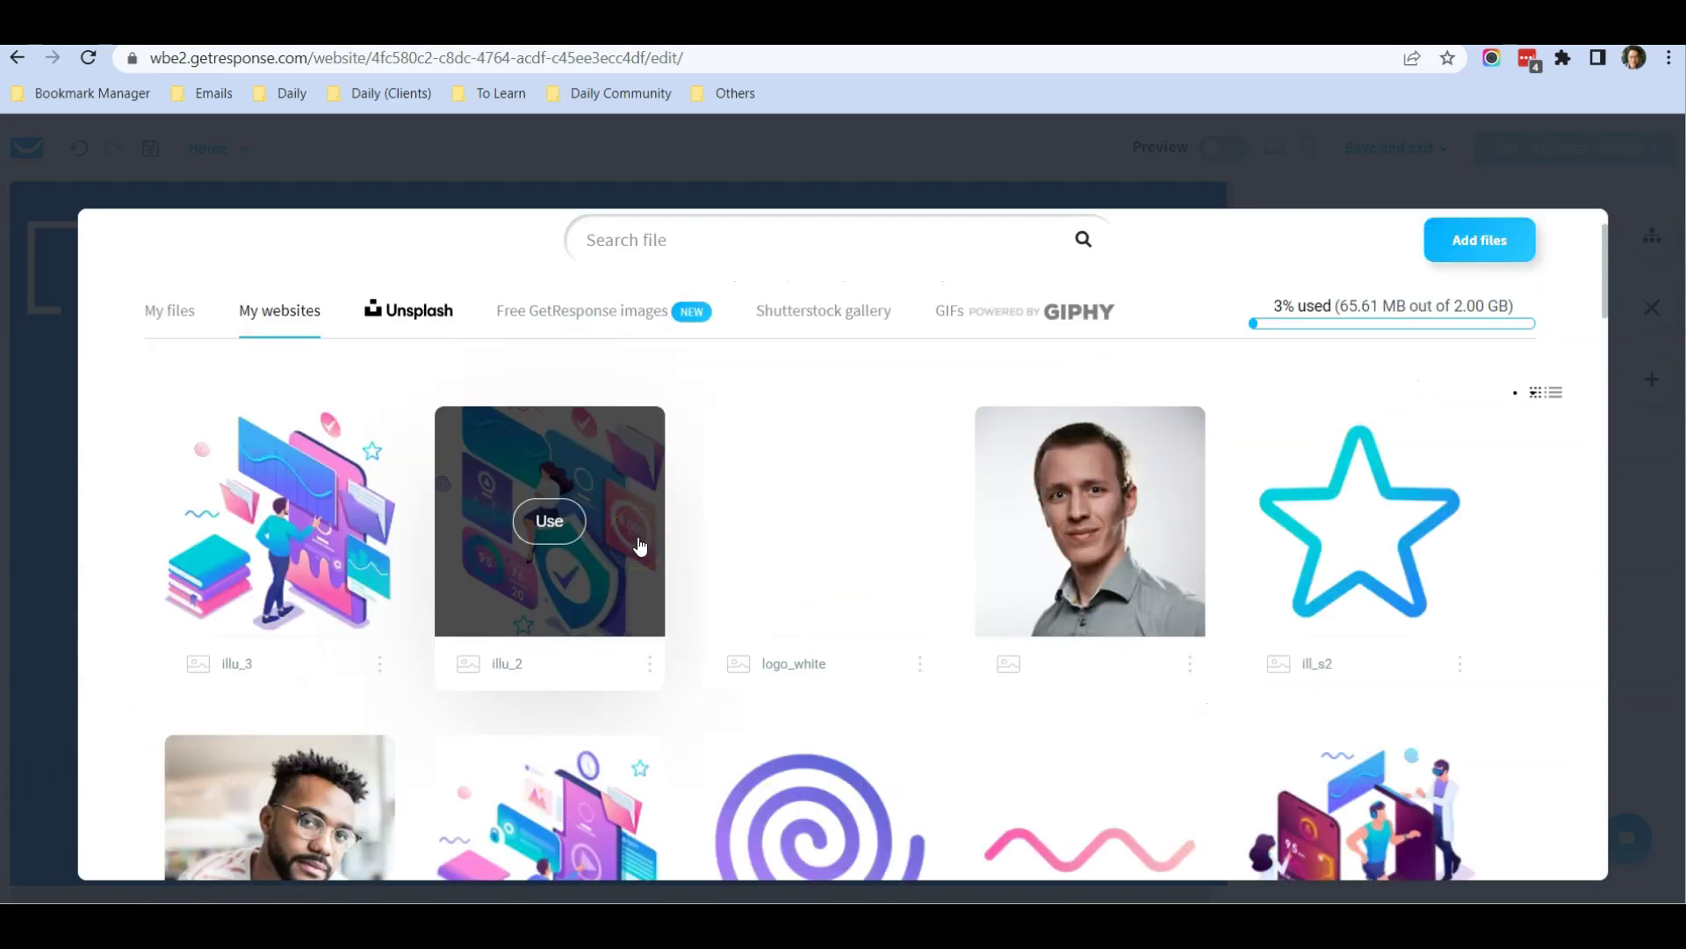
click(589, 316)
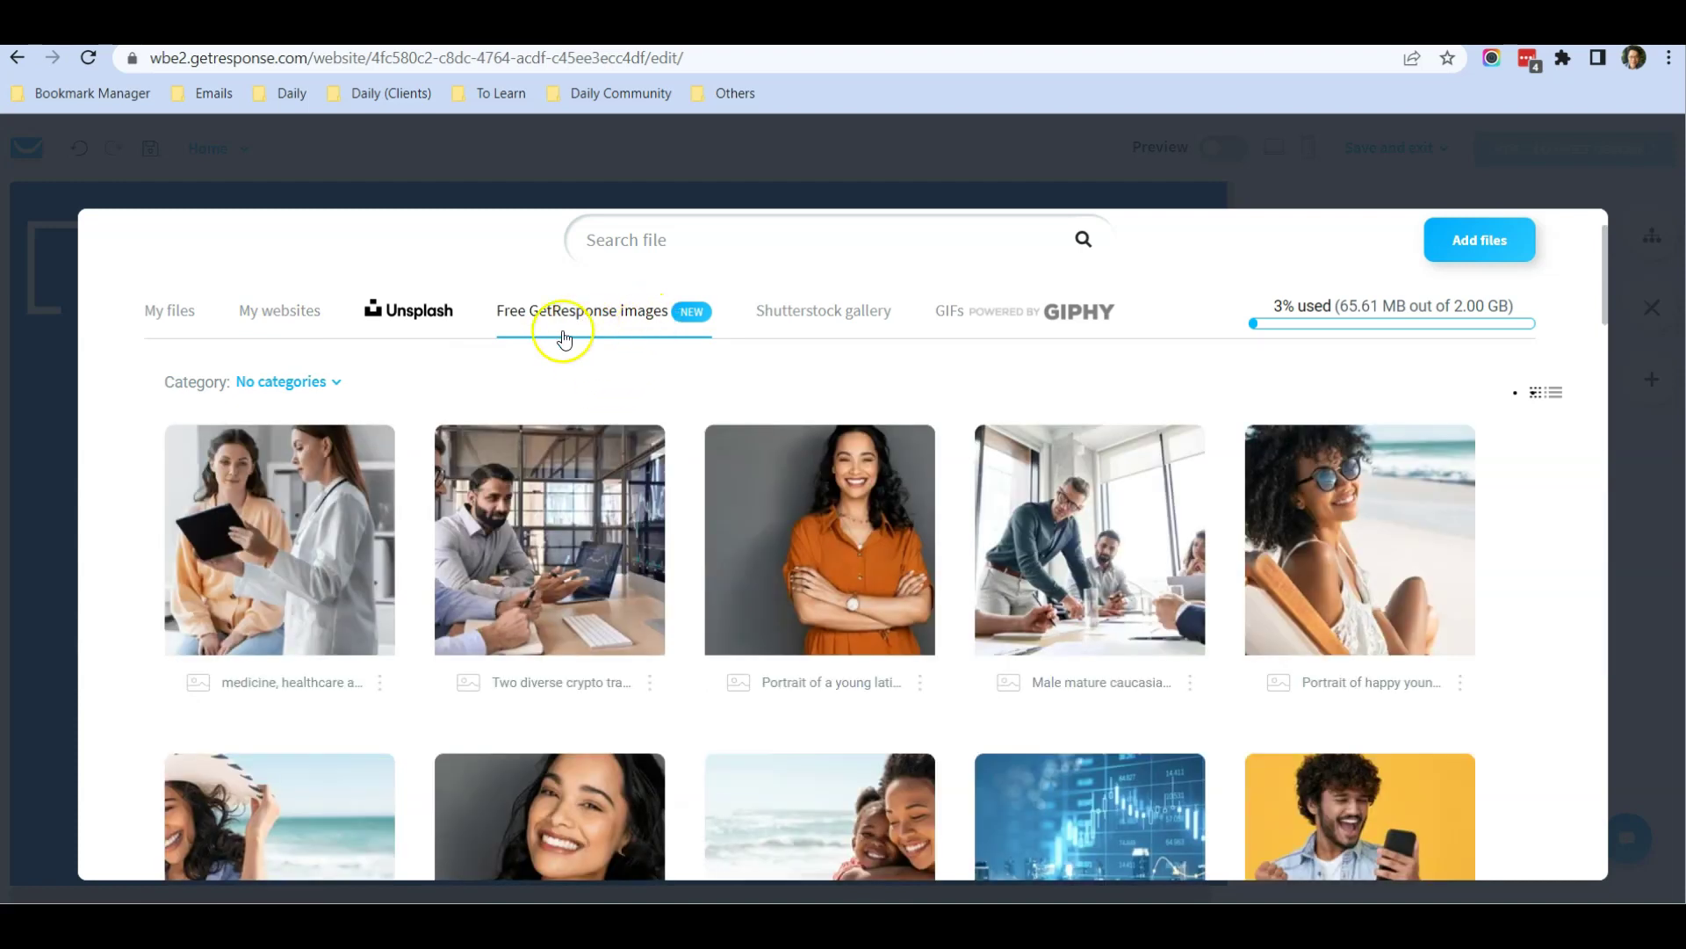
click(596, 322)
scroll(799, 490, down, 7)
scroll(804, 497, down, 12)
scroll(804, 505, down, 2)
scroll(803, 505, up, 15)
scroll(804, 505, up, 5)
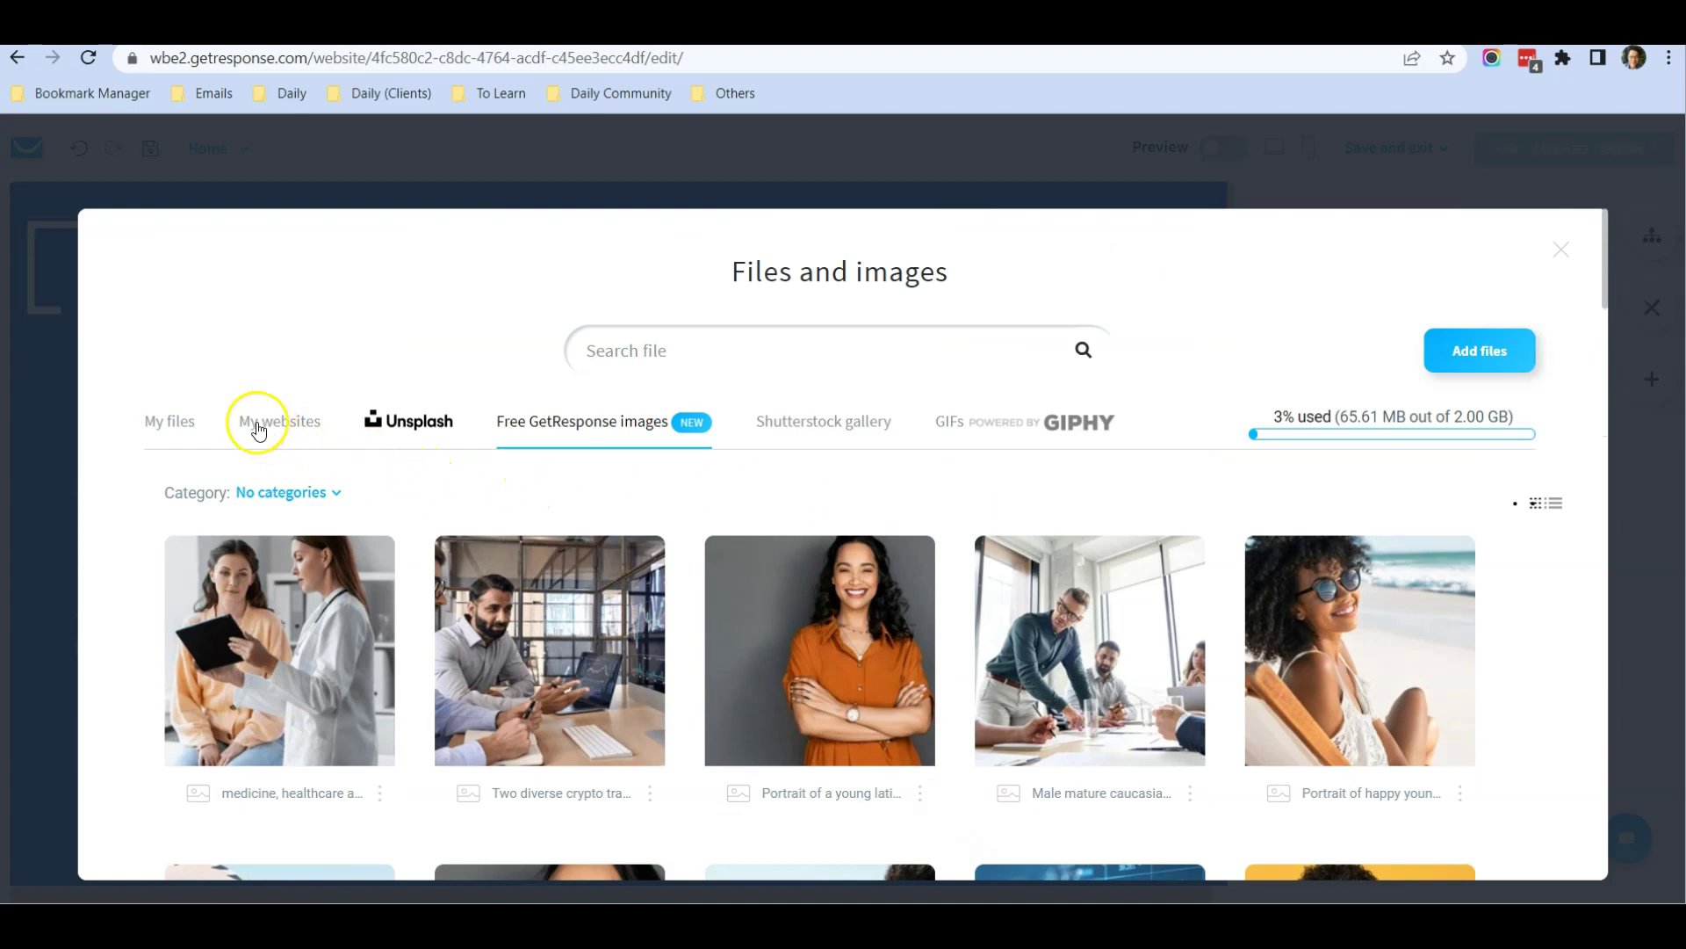
Use hero-image1, the woman-with-tablet photo from My files, as the hero image.
click(181, 423)
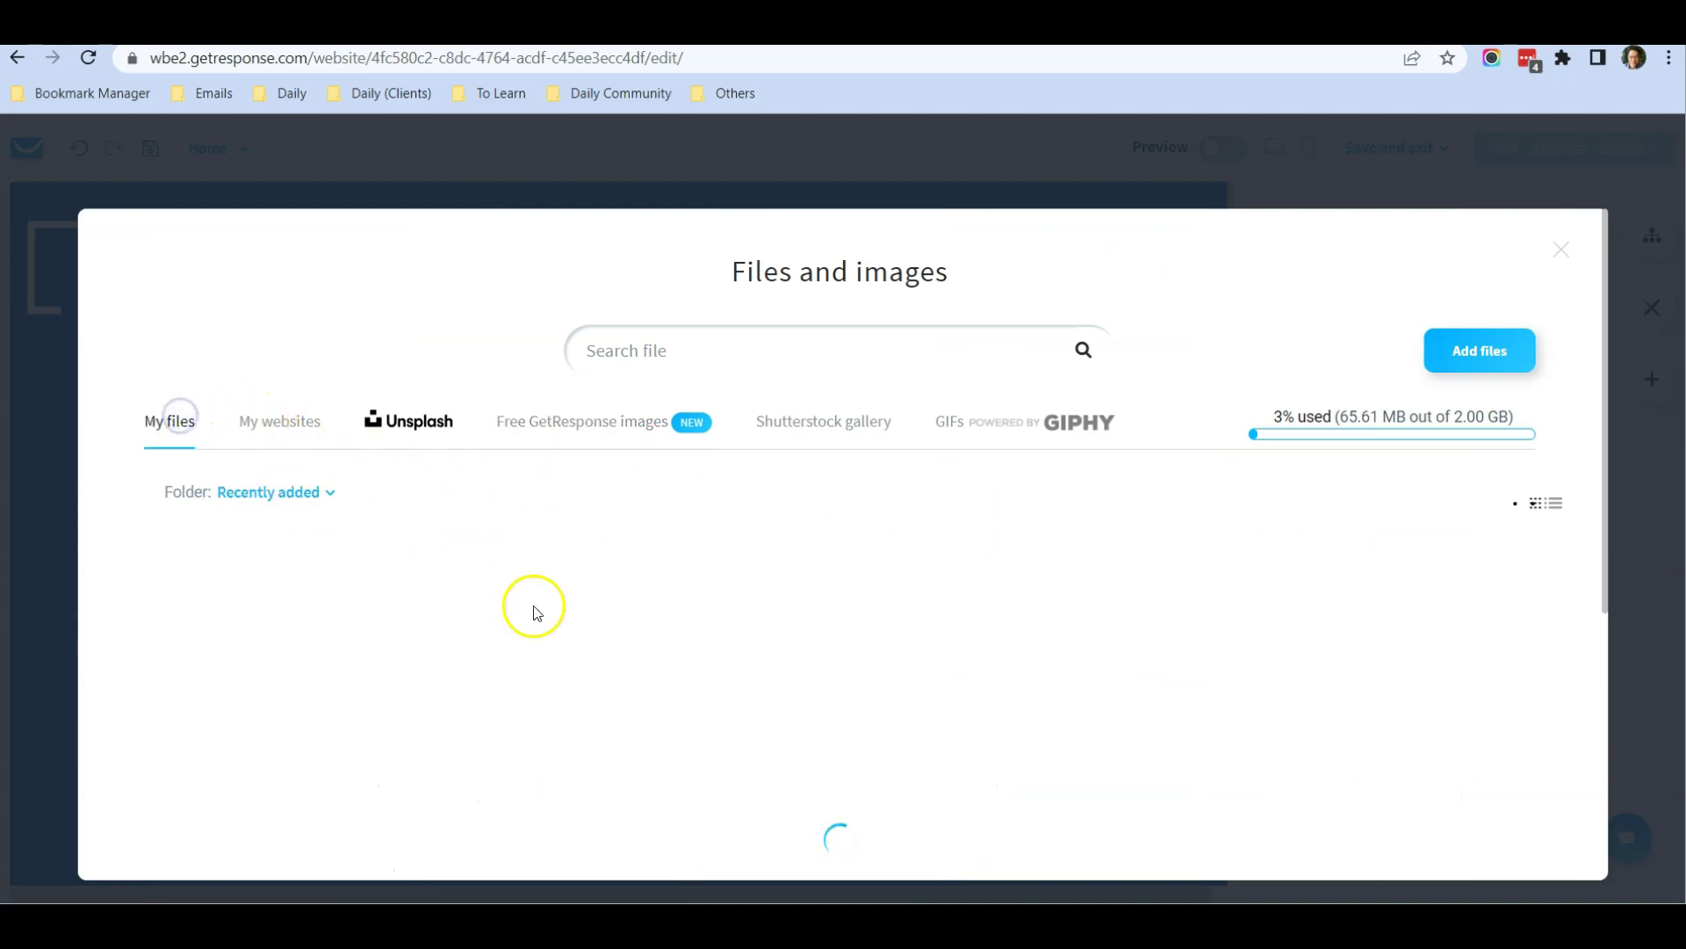
mouse_move(755, 660)
scroll(756, 661, down, 3)
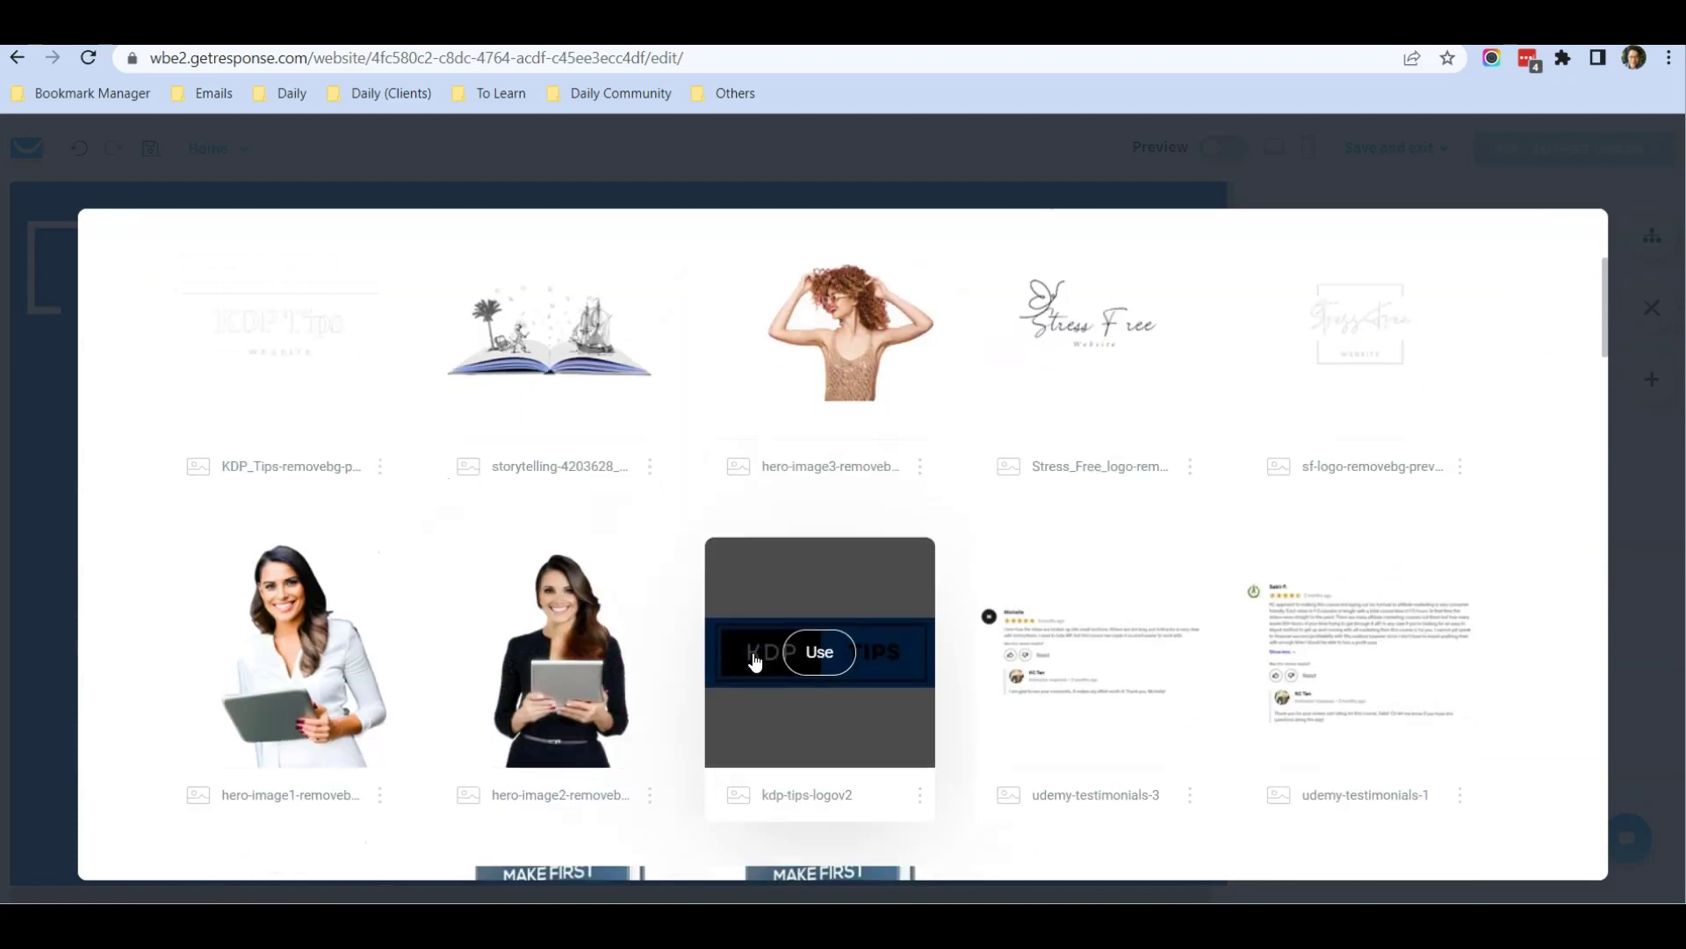
click(281, 648)
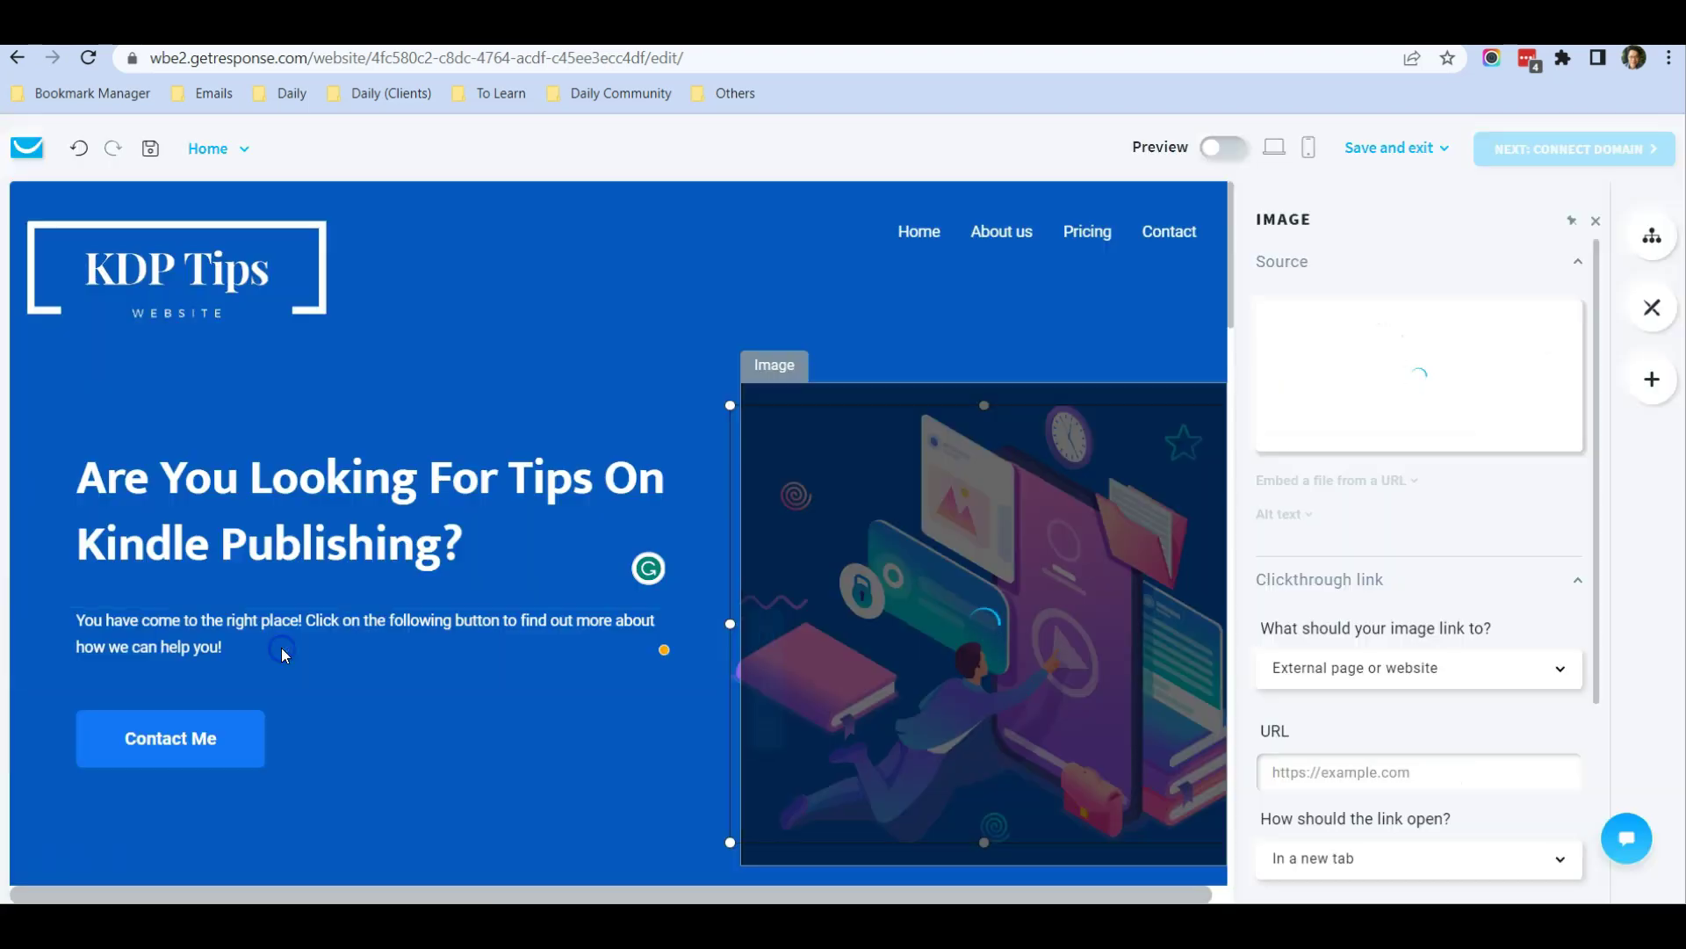
Crop the photo's left, right and top edges to about 378×487 and save it.
mouse_move(1460, 358)
click(1416, 423)
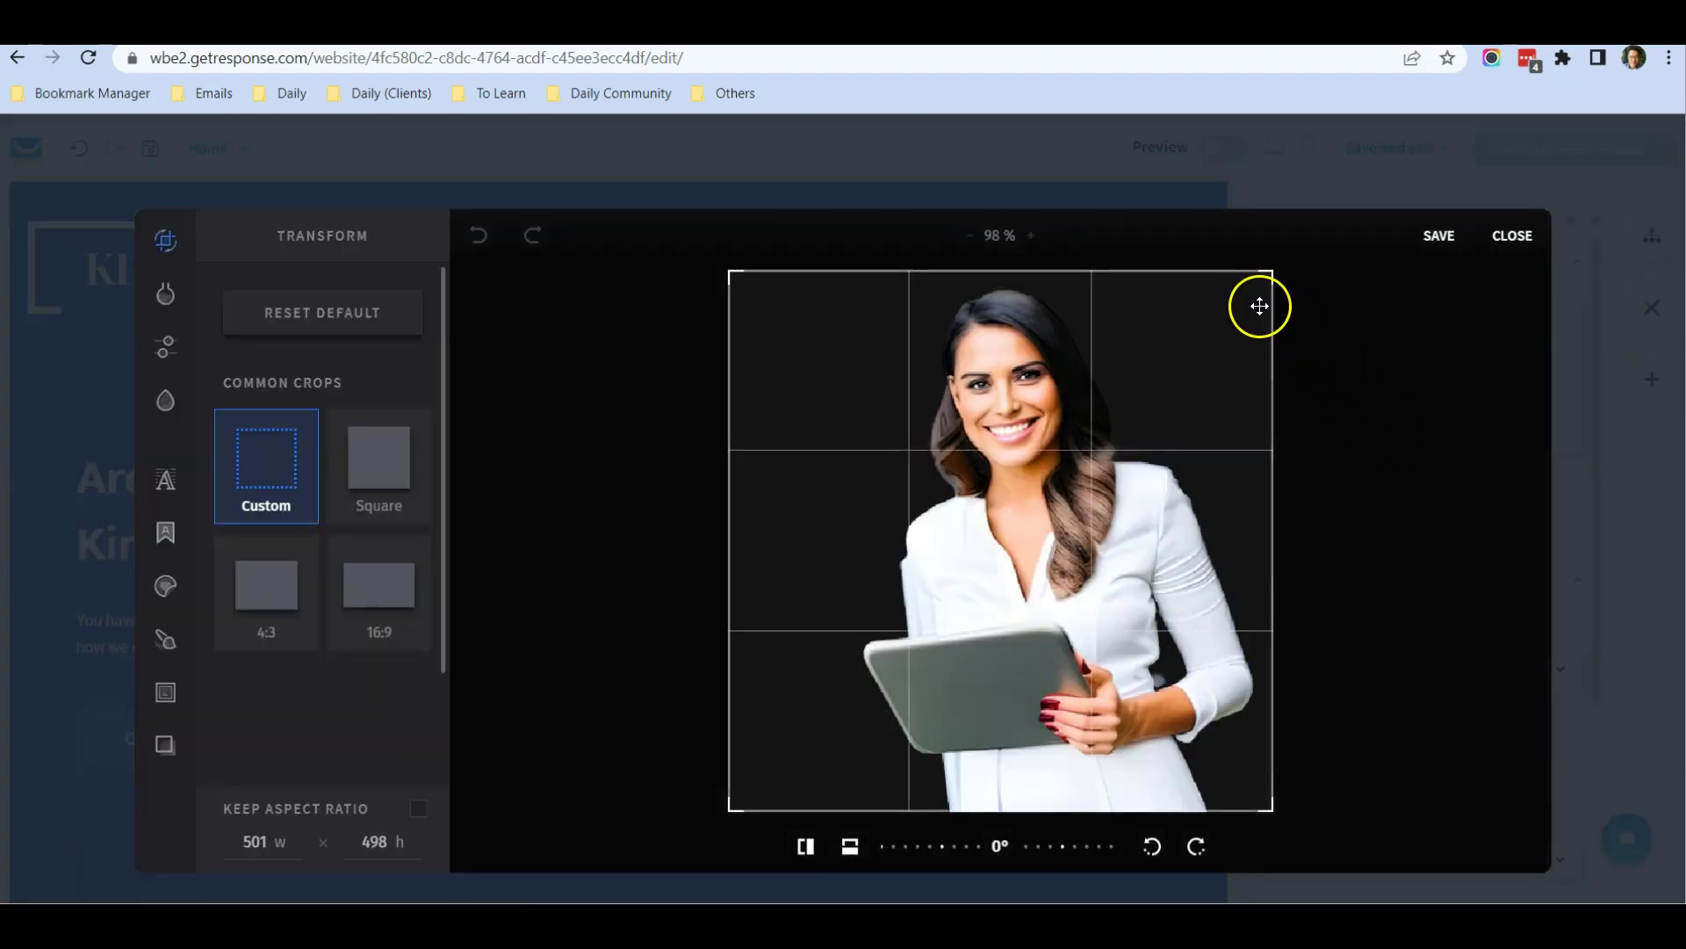
drag(734, 815, 854, 815)
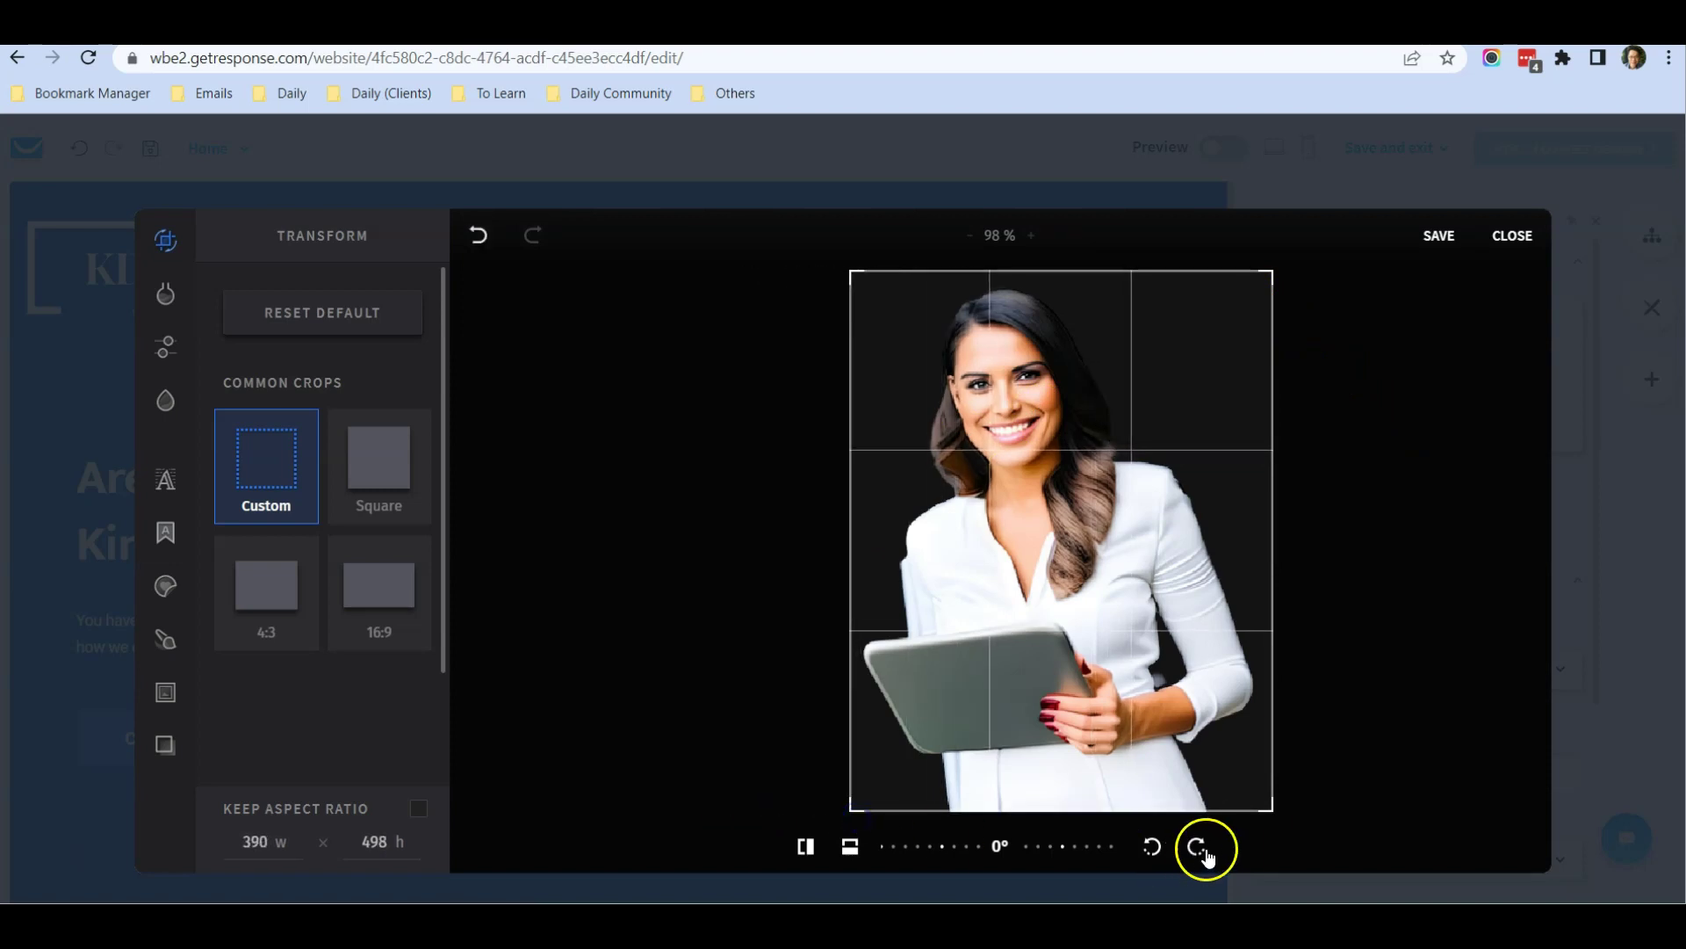
drag(1276, 808, 1259, 808)
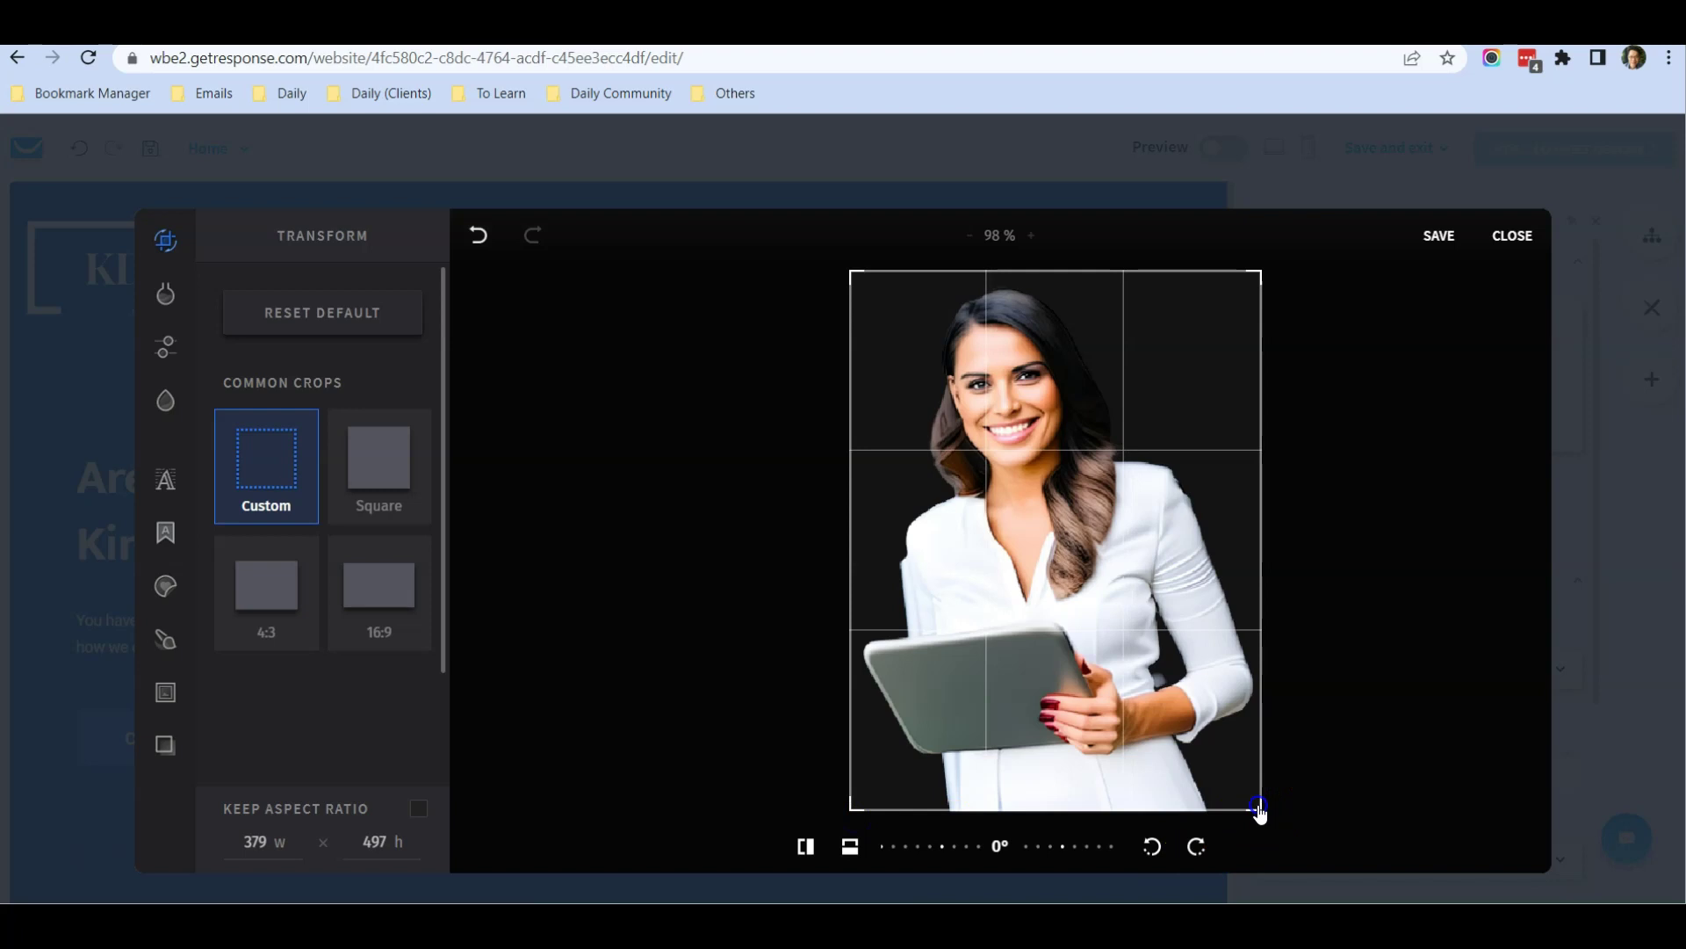
drag(1256, 288, 1256, 299)
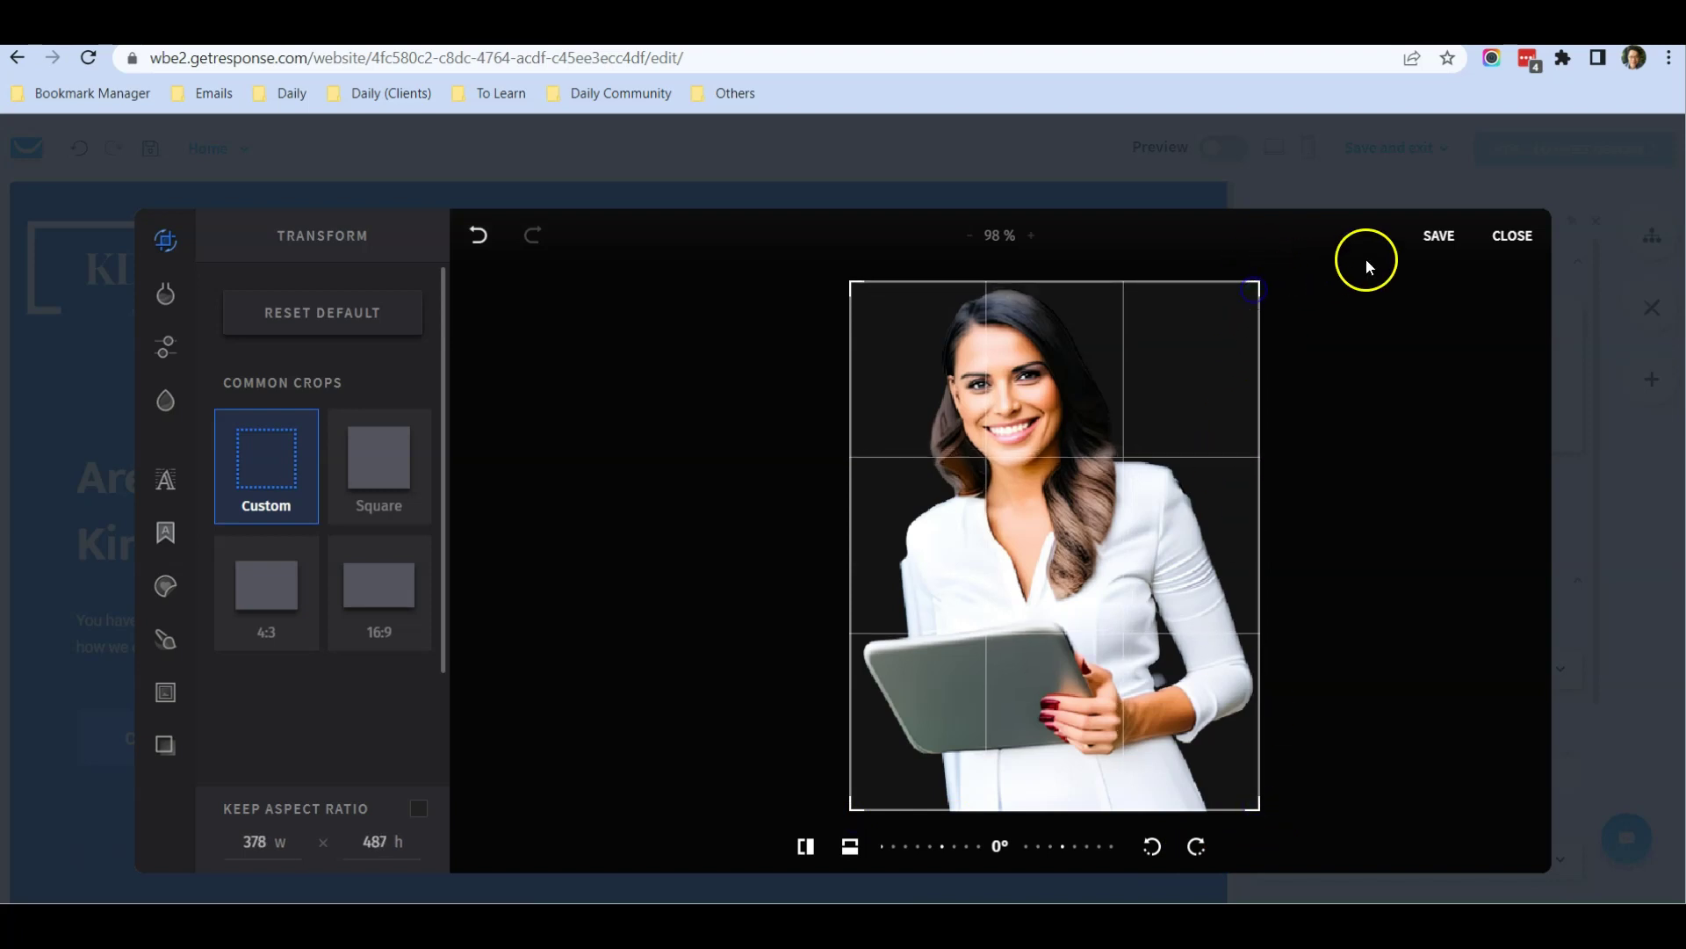
click(1440, 235)
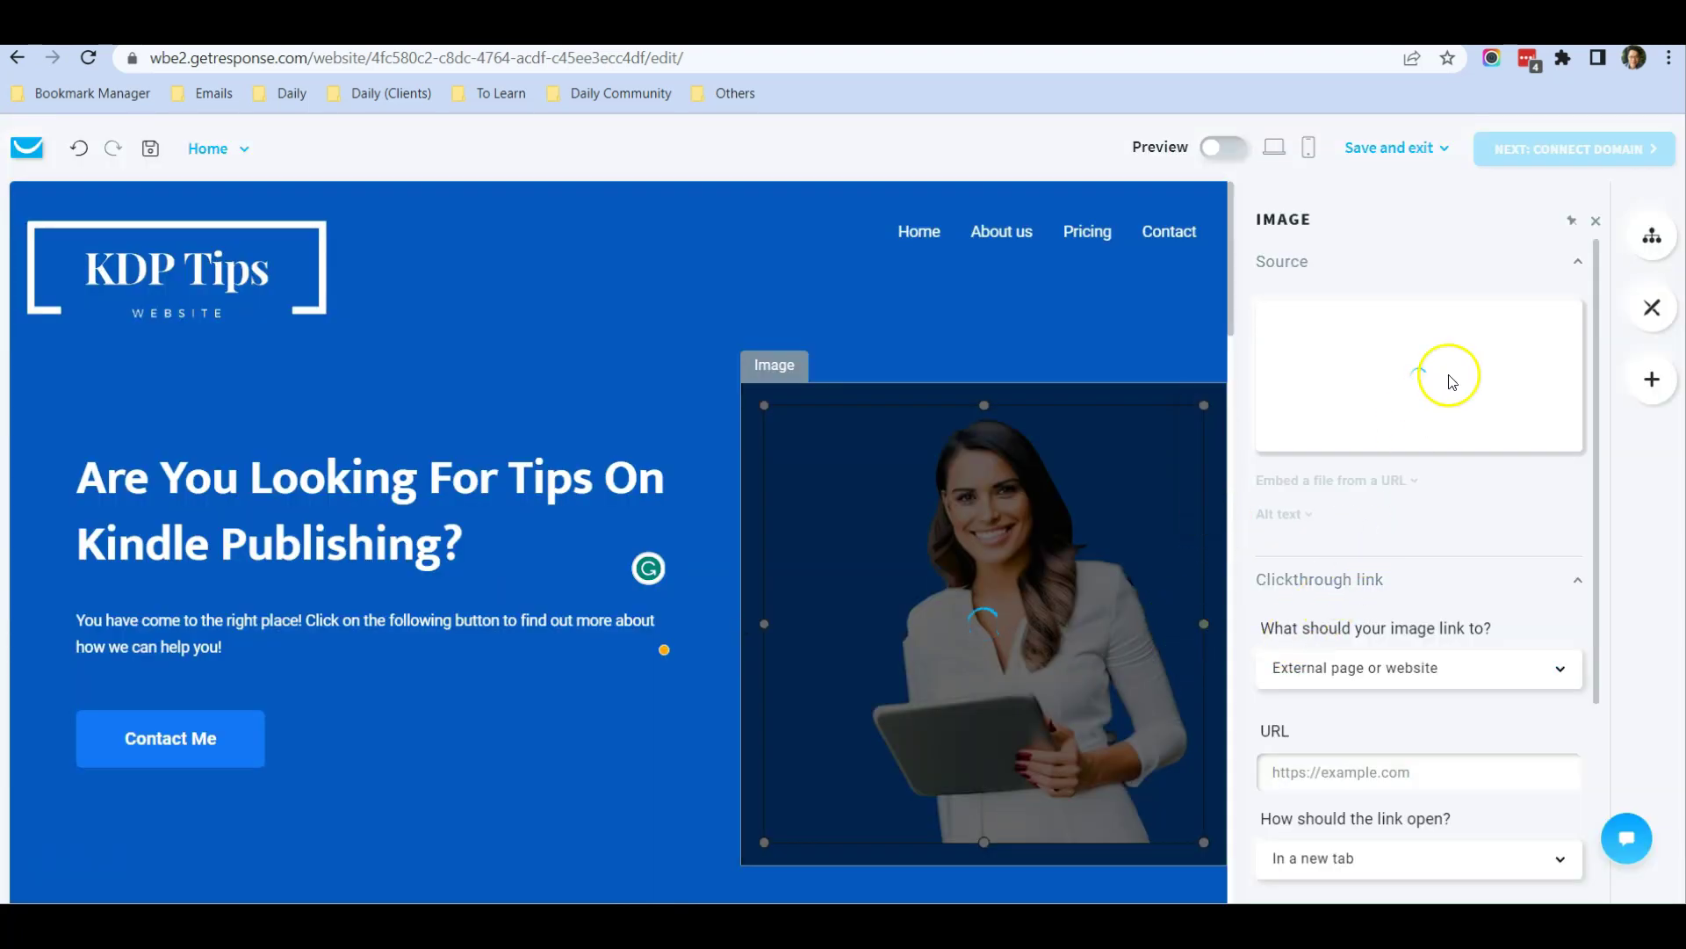
Close the image settings and nudge the divider between the text and photo columns.
click(1600, 220)
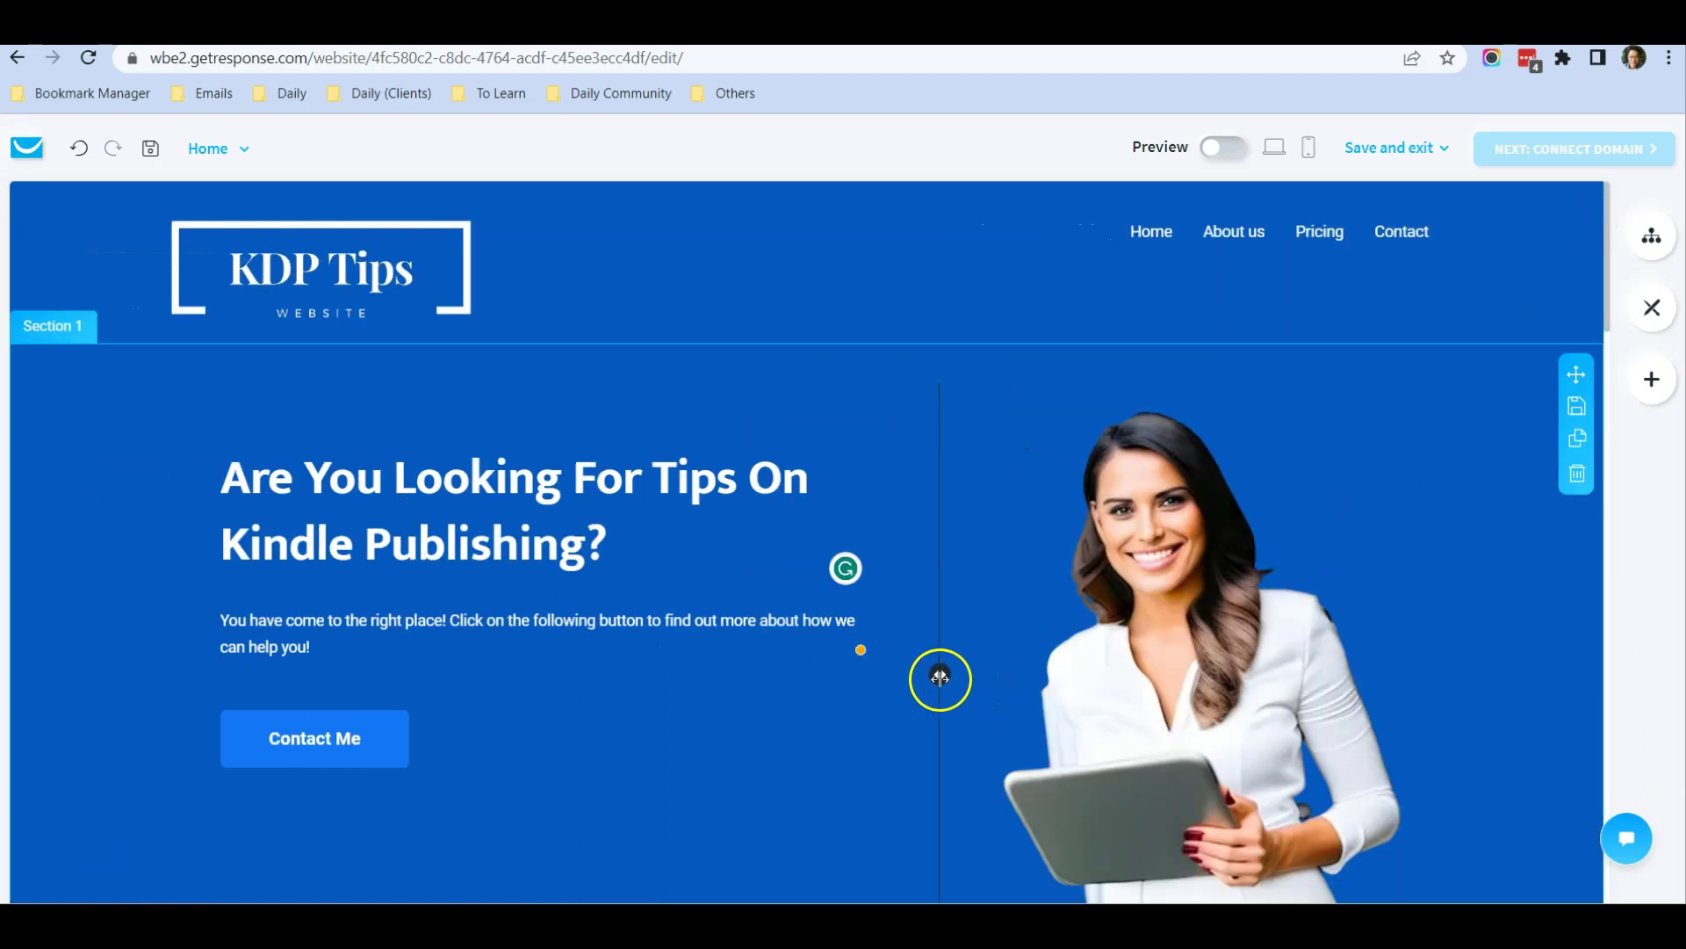
mouse_move(939, 678)
mouse_down()
mouse_move(1058, 676)
mouse_move(829, 677)
mouse_move(1008, 675)
mouse_move(967, 678)
mouse_up()
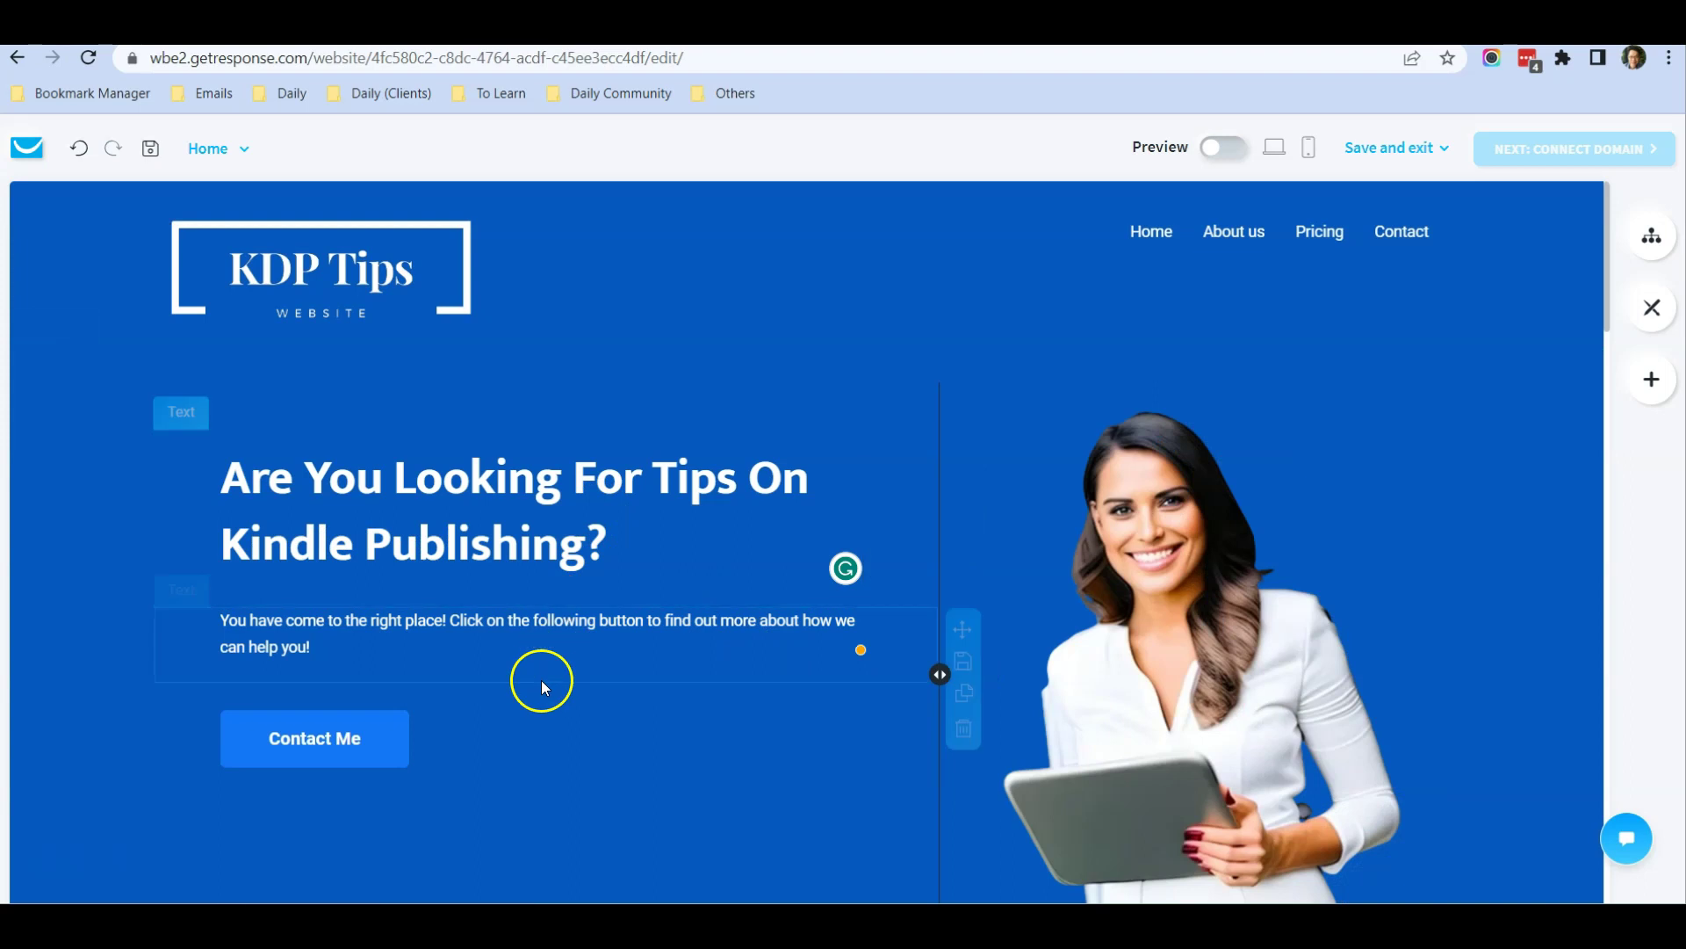
click(632, 615)
Scroll through the page to review the finished hero section, then back toward the top.
scroll(652, 612, down, 1)
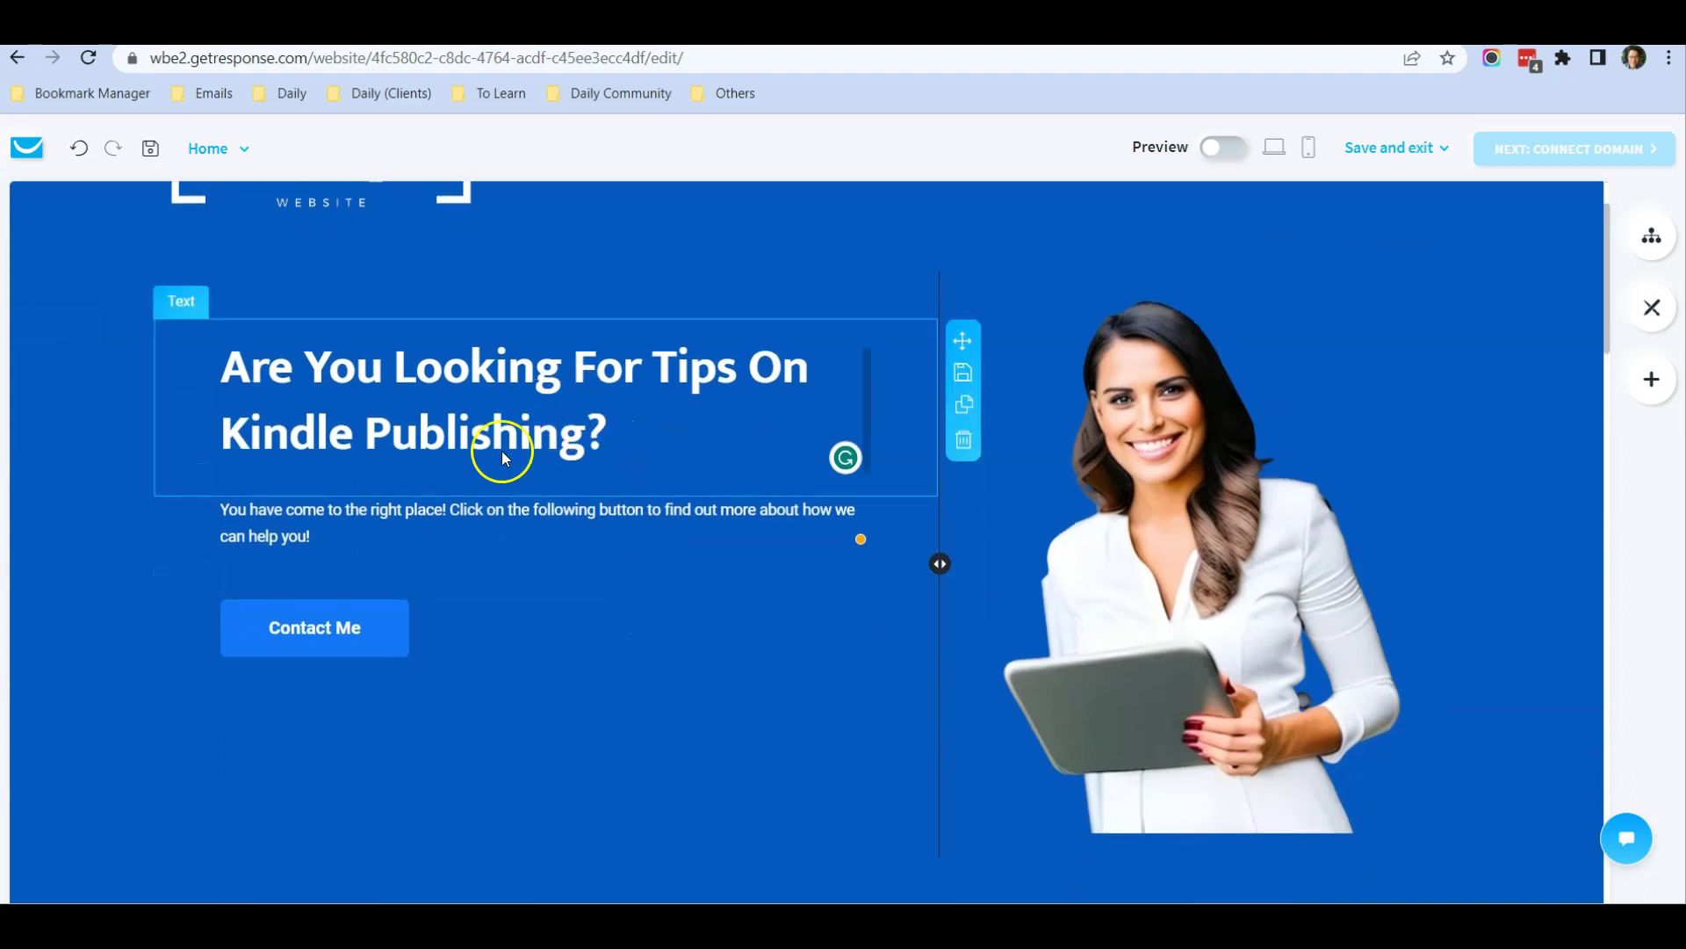
scroll(639, 494, up, 1)
scroll(639, 493, down, 1)
scroll(639, 494, up, 1)
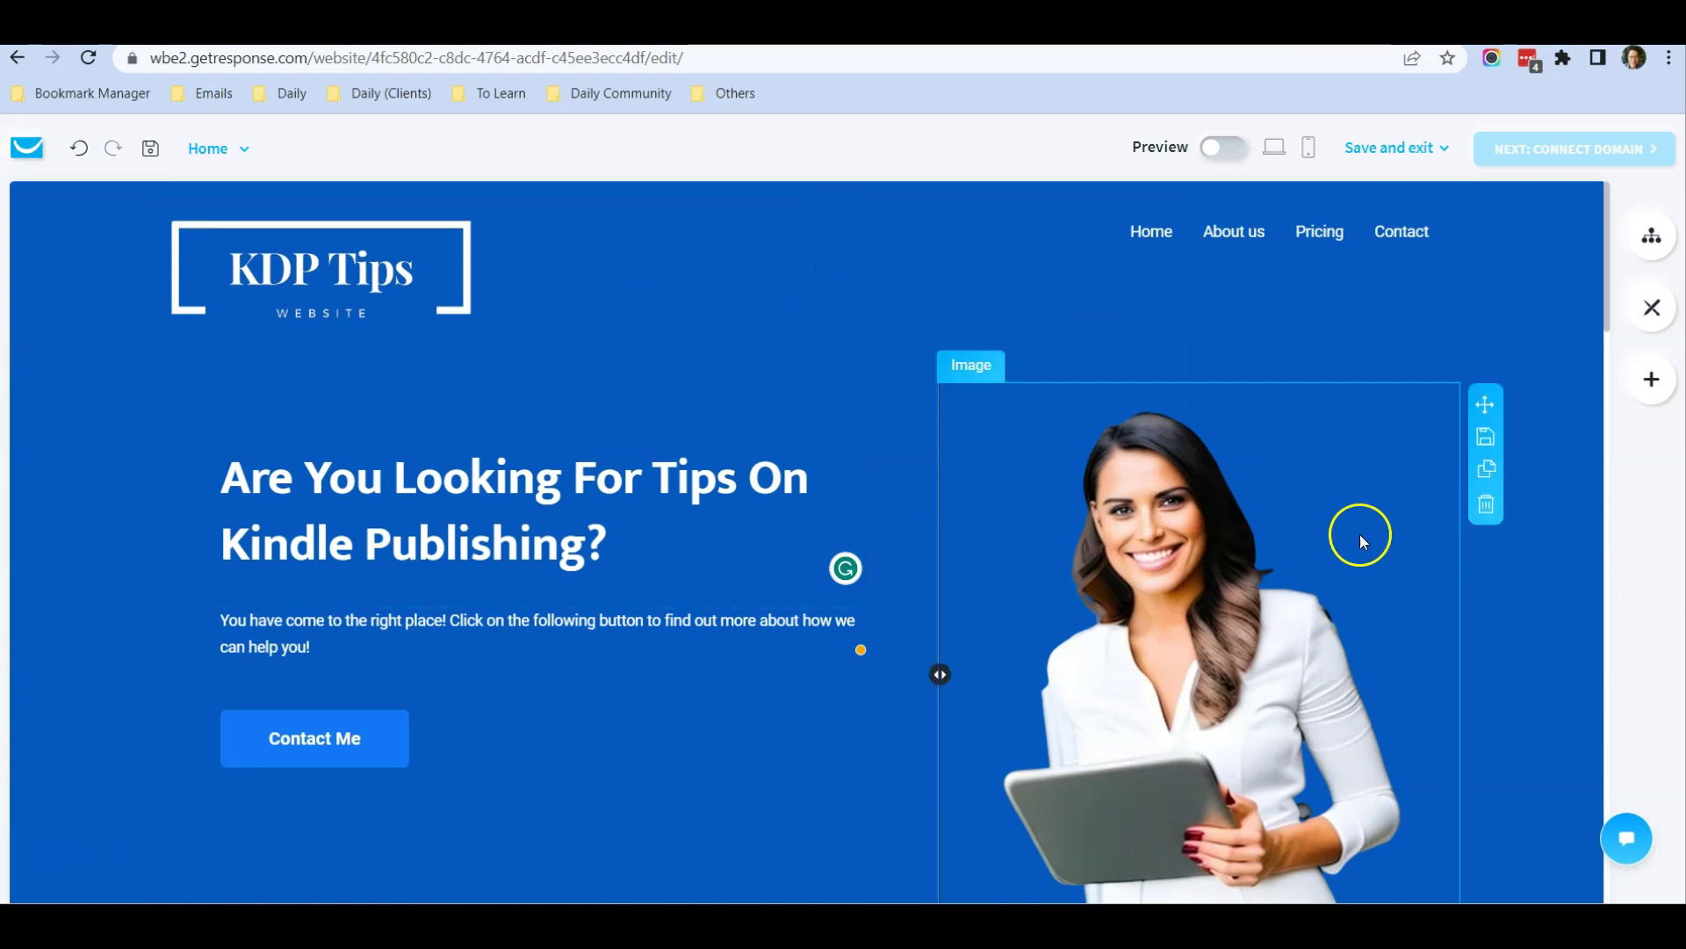
scroll(619, 518, down, 3)
scroll(618, 523, down, 2)
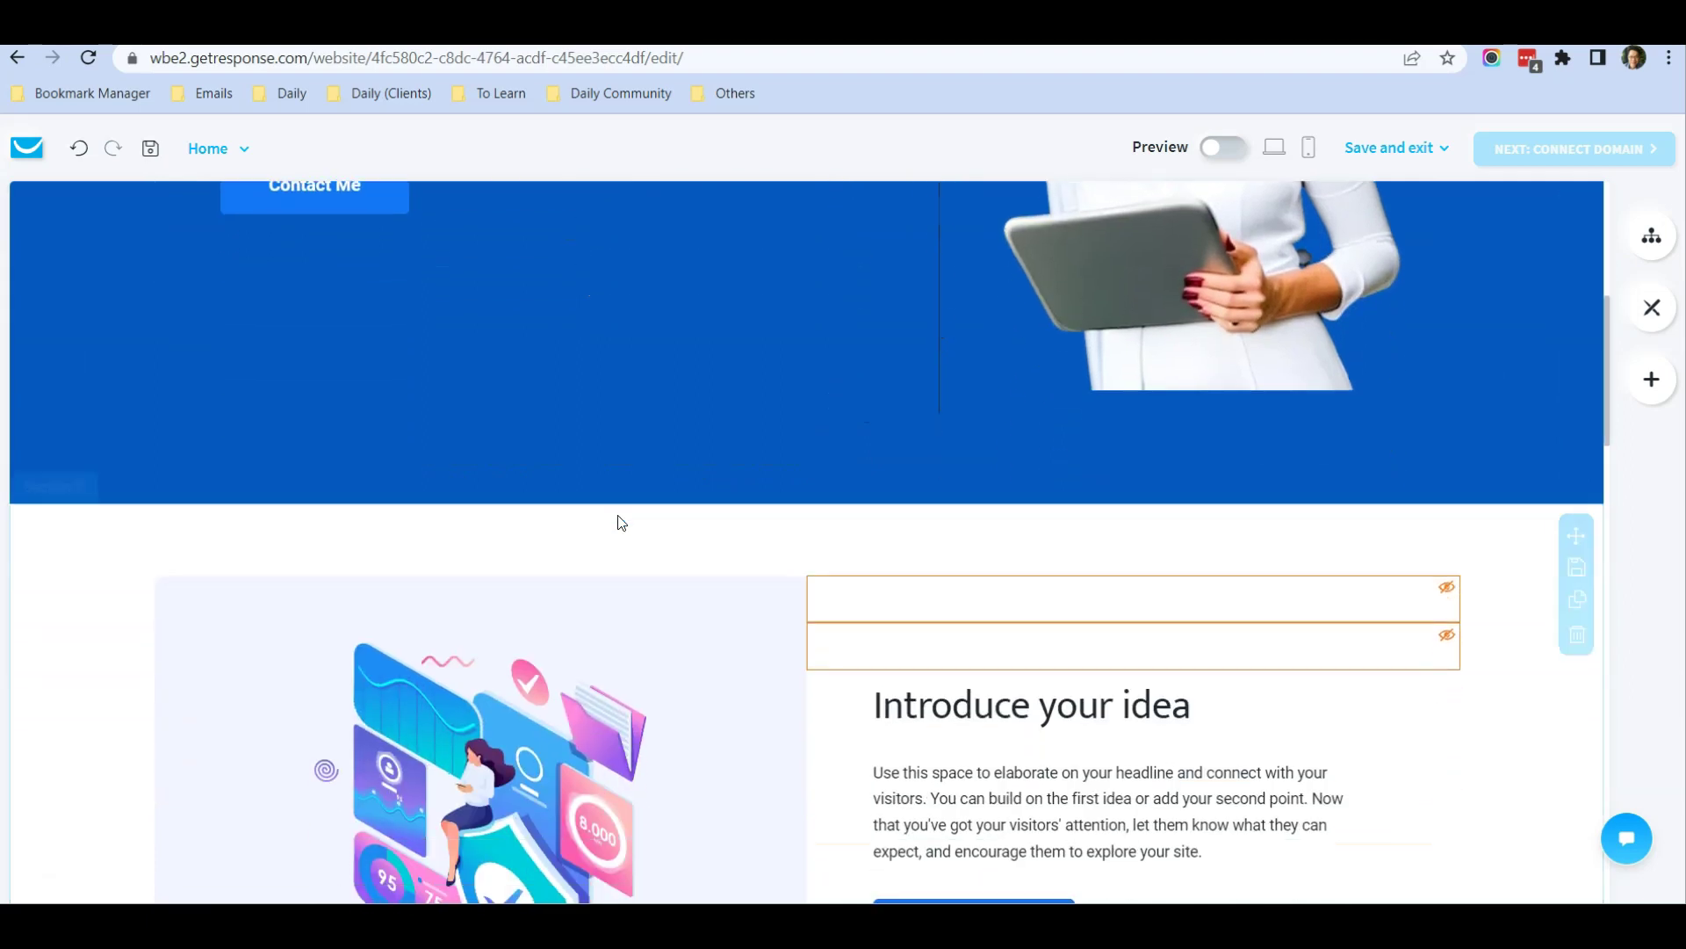
scroll(619, 523, down, 3)
scroll(621, 523, down, 1)
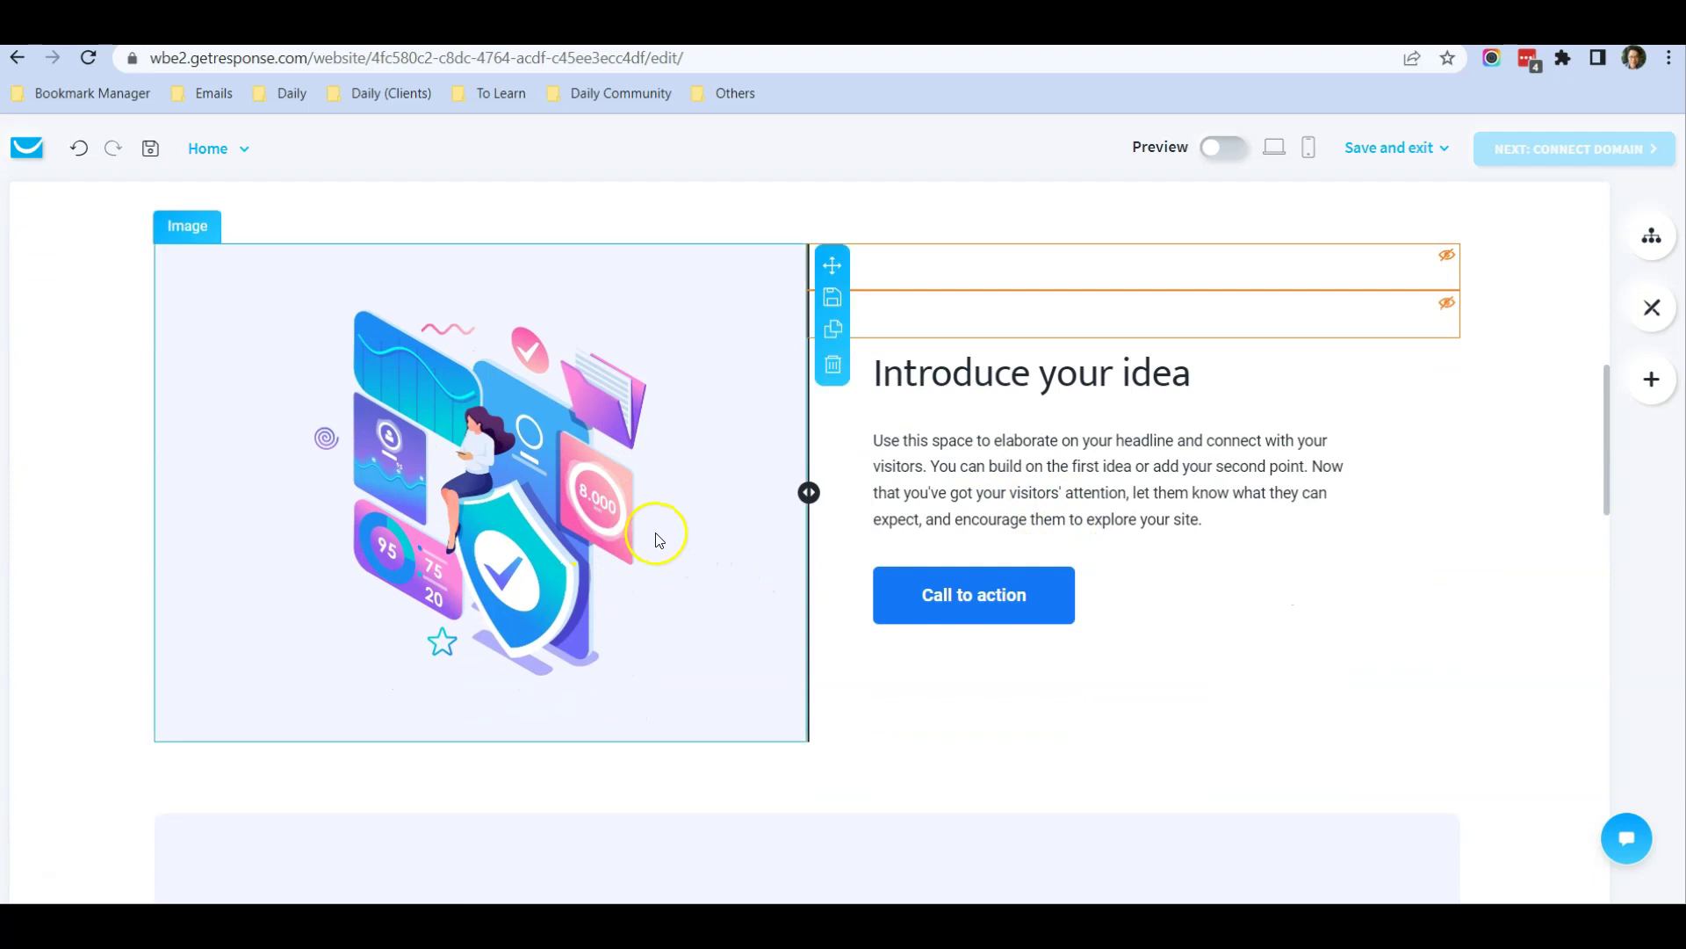
scroll(656, 533, down, 10)
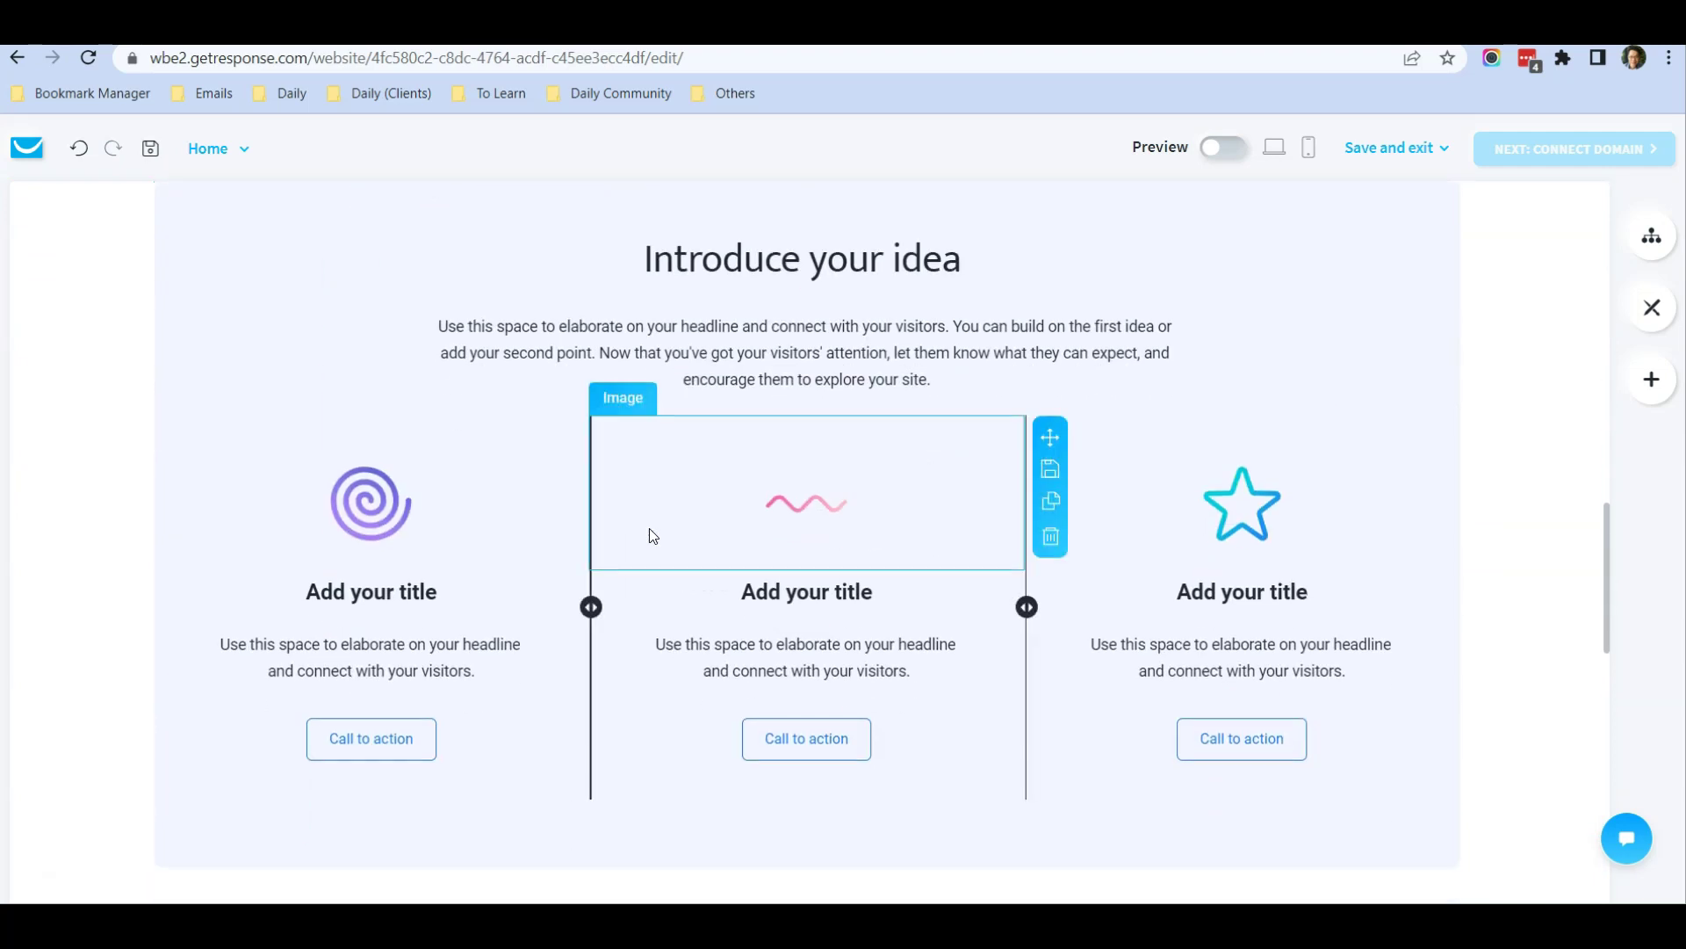
scroll(650, 534, up, 12)
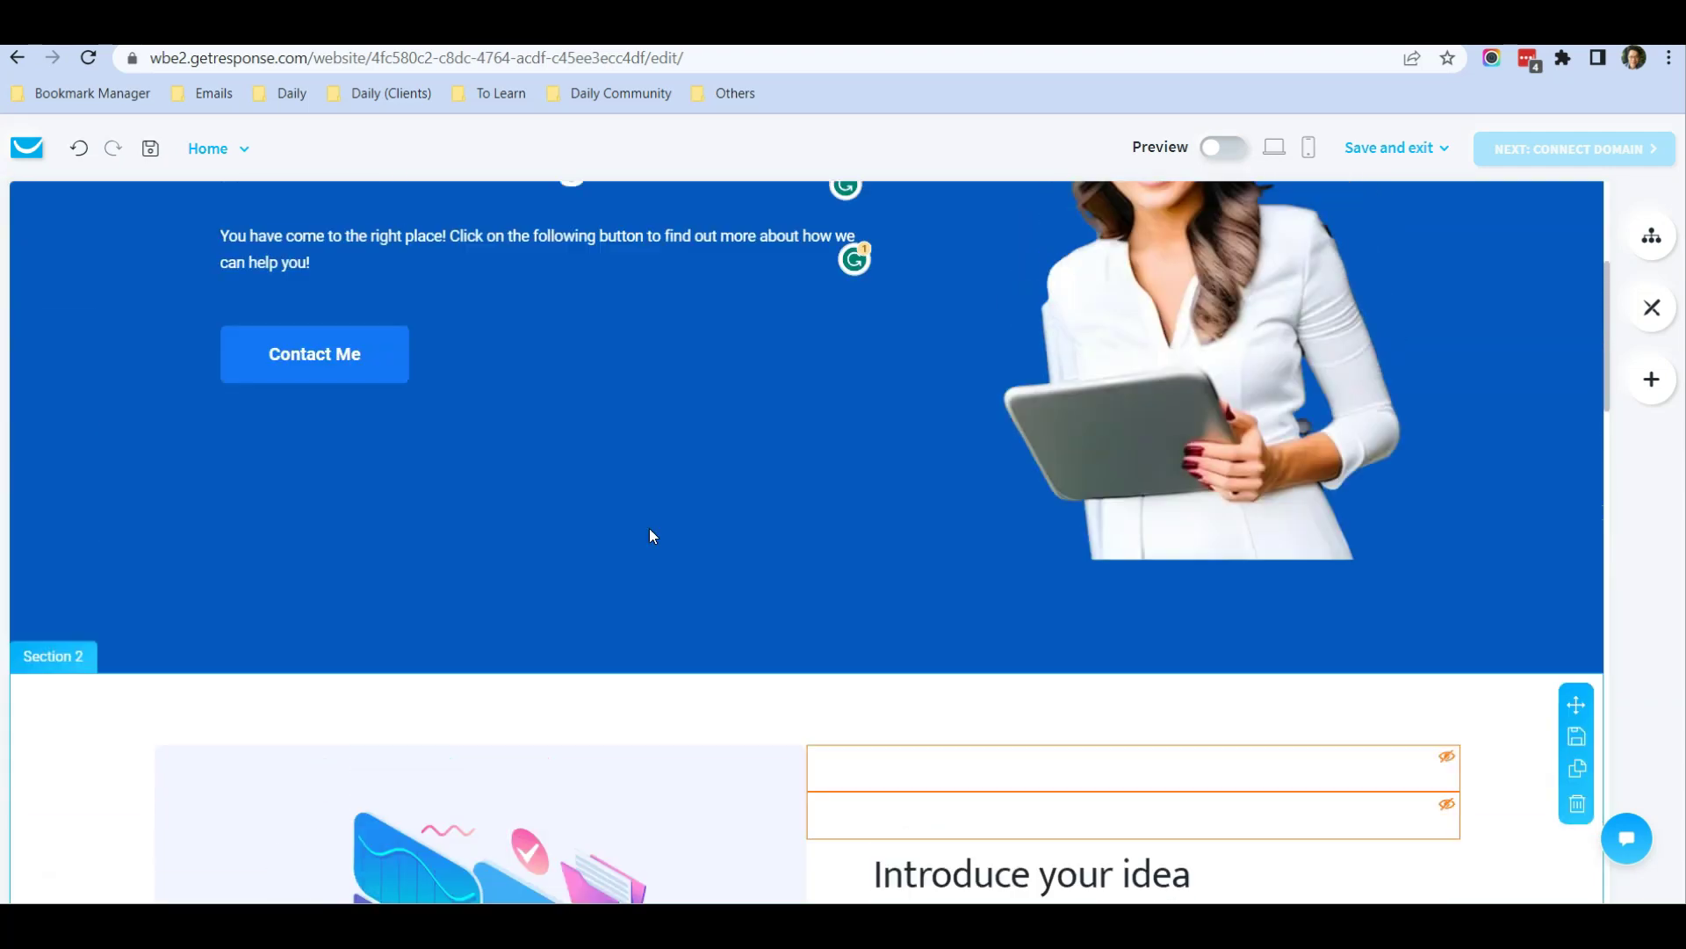
scroll(650, 535, up, 3)
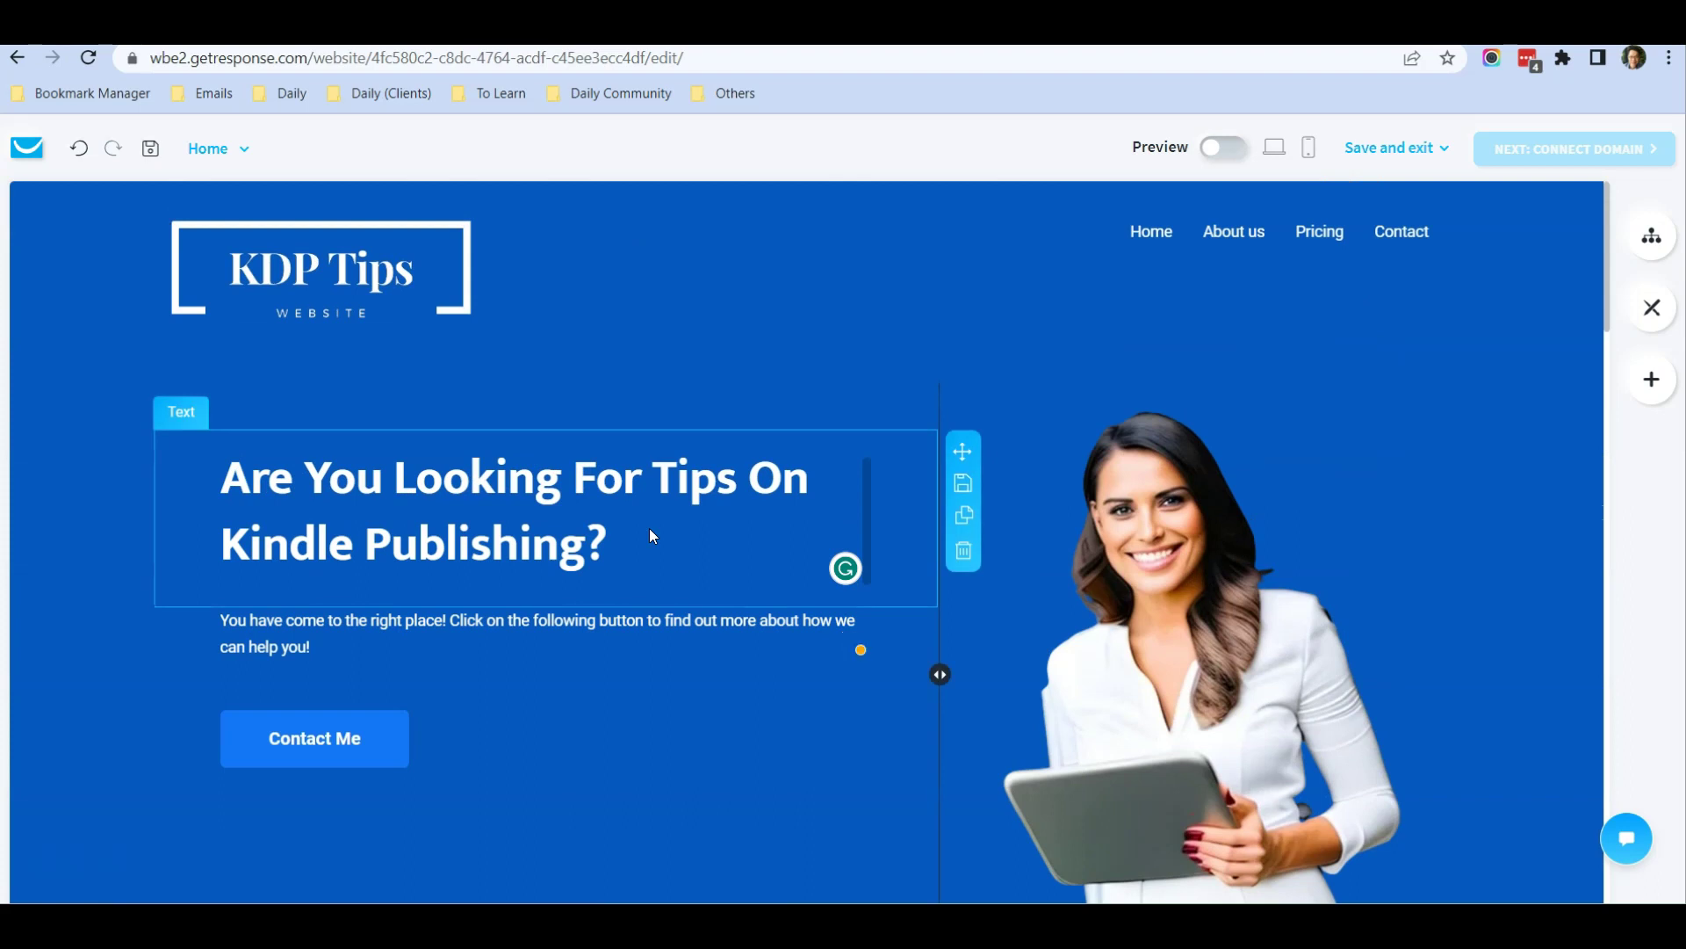